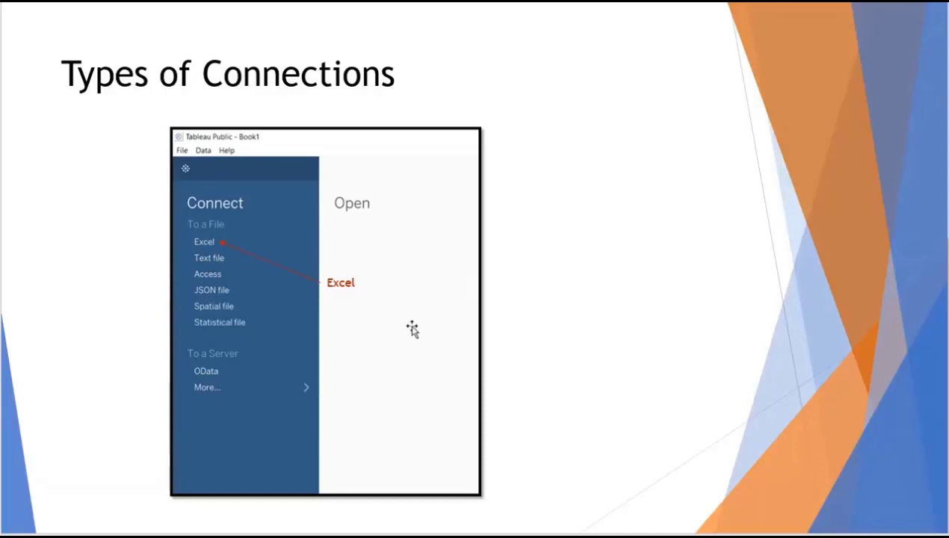
# - Advance the PowerPoint deck past Types of Connections to the Sample Data slide
pyautogui.press('pagedown')
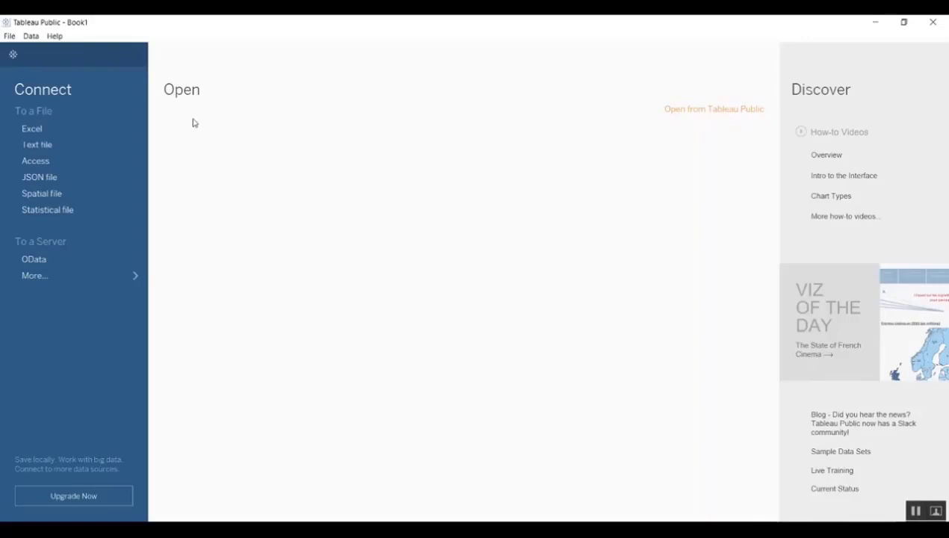
# - Connect to the SuperStoreUS_2015 Excel workbook from the Desktop folder
pyautogui.click(39, 130)
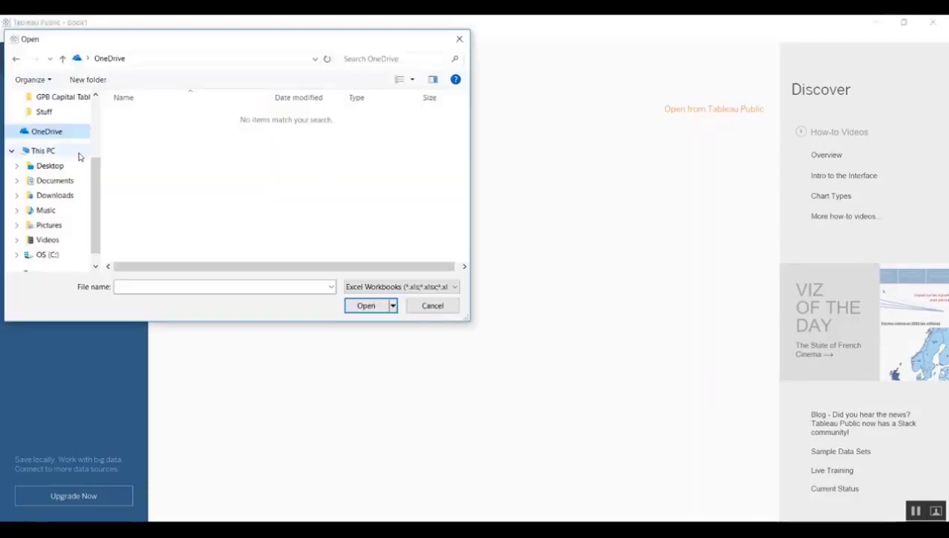
pyautogui.click(41, 167)
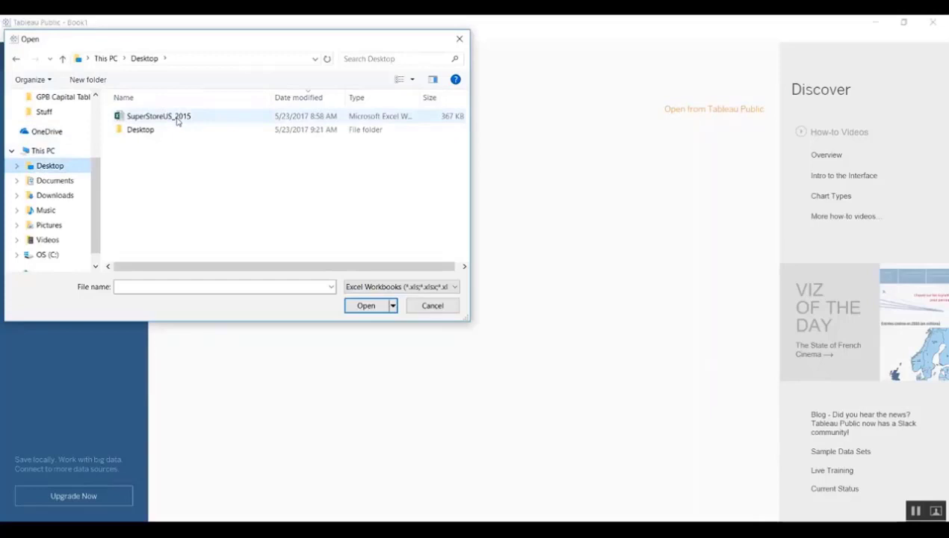
pyautogui.doubleClick(177, 120)
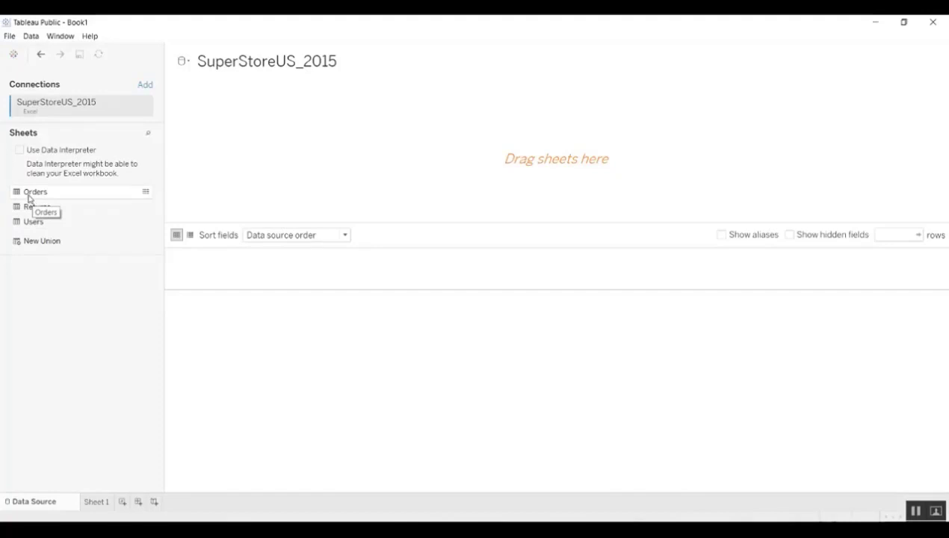
# - Add the Orders sheet to the data source and go to Sheet 1
pyautogui.moveTo(30, 198); pyautogui.dragTo(292, 174)
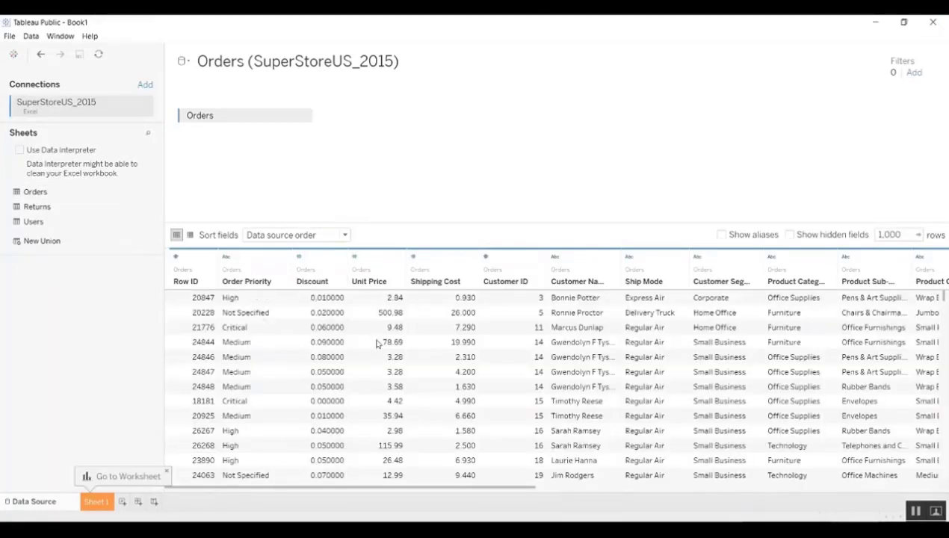
pyautogui.click(101, 502)
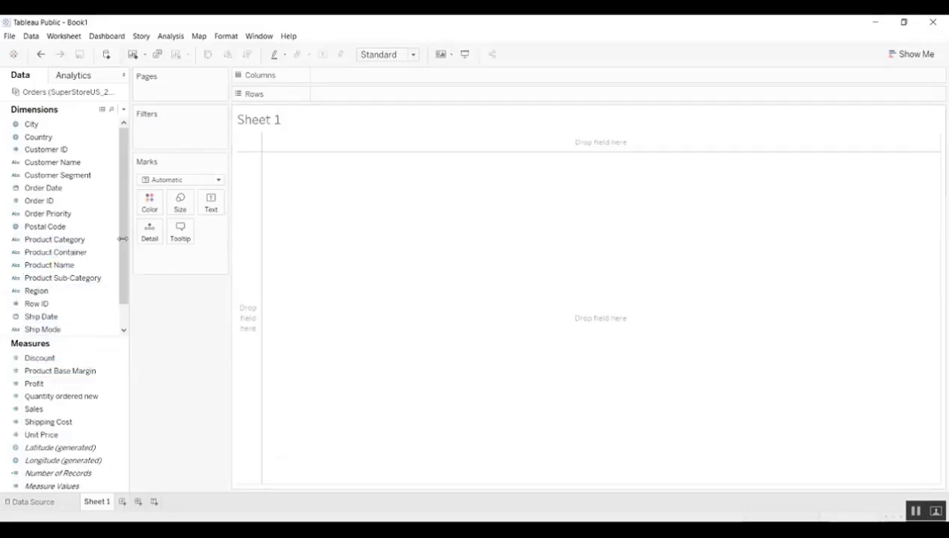
# - Select the Postal Code and Order Priority dimensions, then bring up the Show Me chart suggestions
pyautogui.click(82, 229)
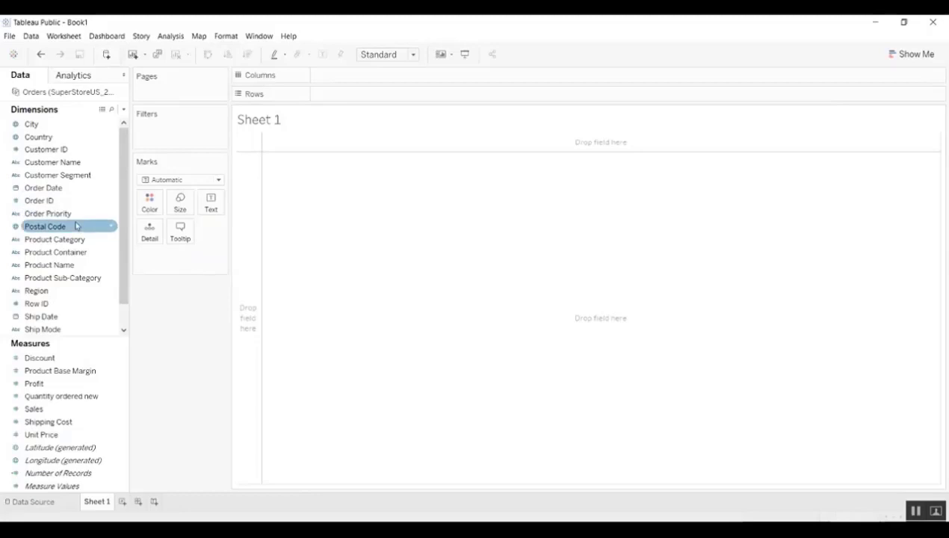
pyautogui.click(110, 215)
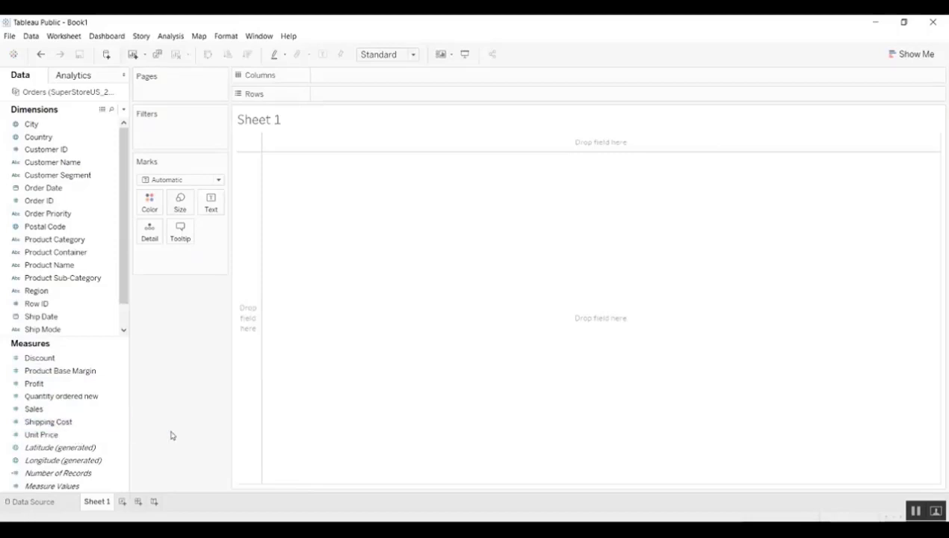
pyautogui.click(913, 60)
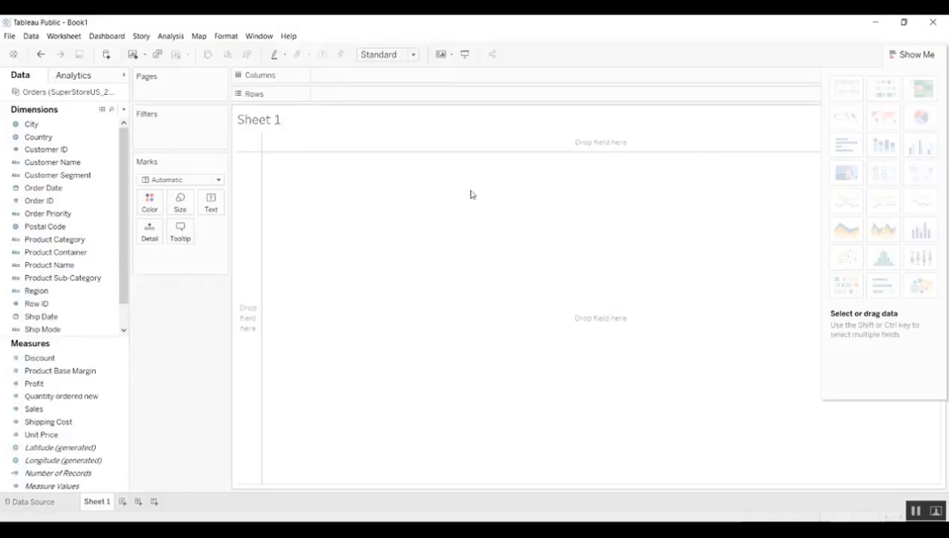
# - Chart total Sales by Region as bars, briefly trying a pie chart before undoing it
pyautogui.click(47, 410)
pyautogui.doubleClick(47, 409)
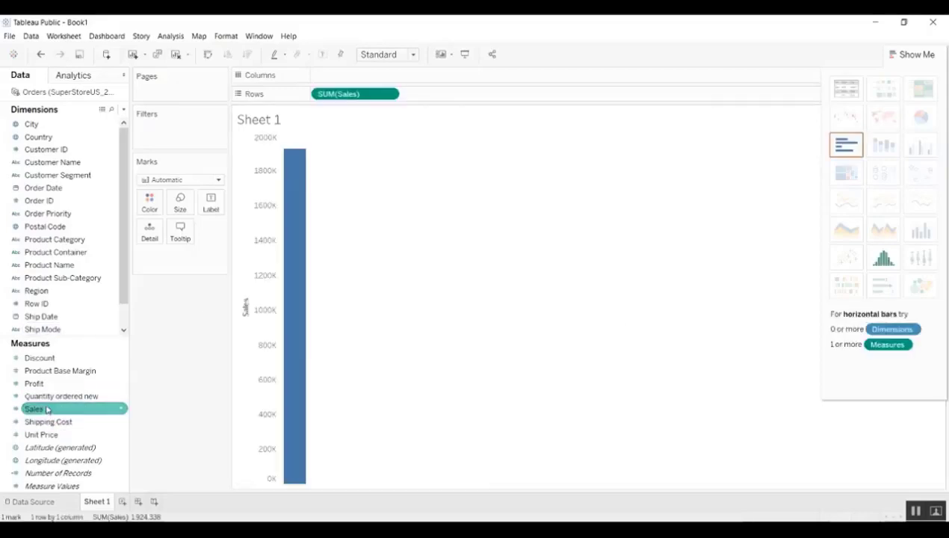
pyautogui.click(39, 303)
pyautogui.click(43, 292)
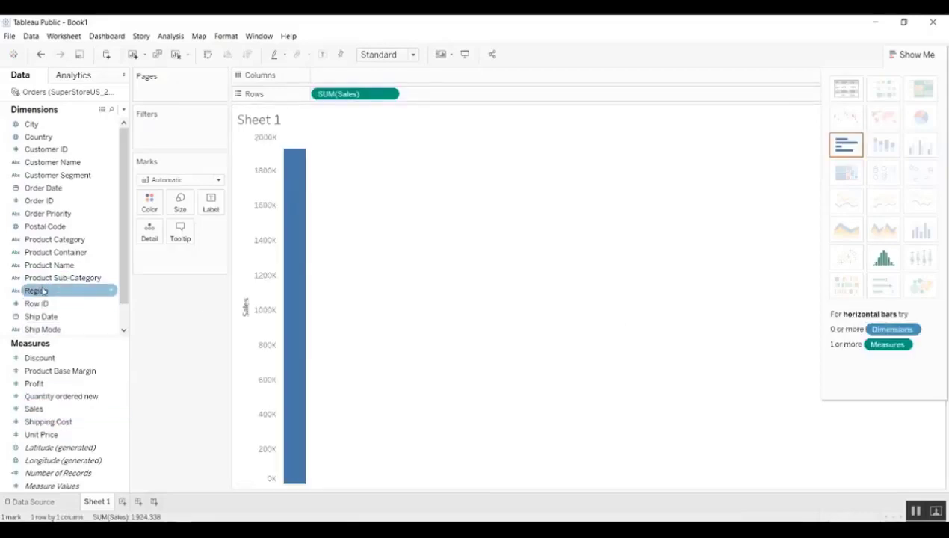
pyautogui.doubleClick(43, 292)
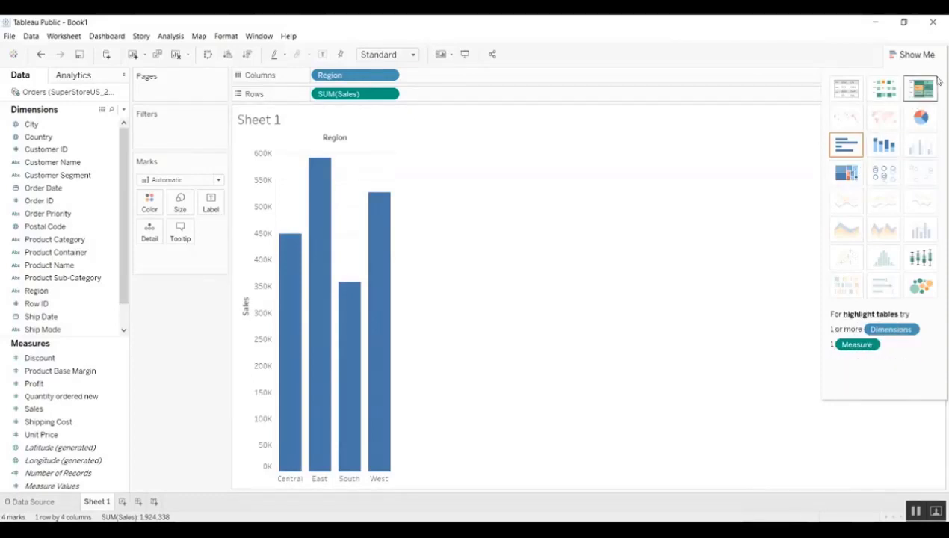
pyautogui.click(921, 118)
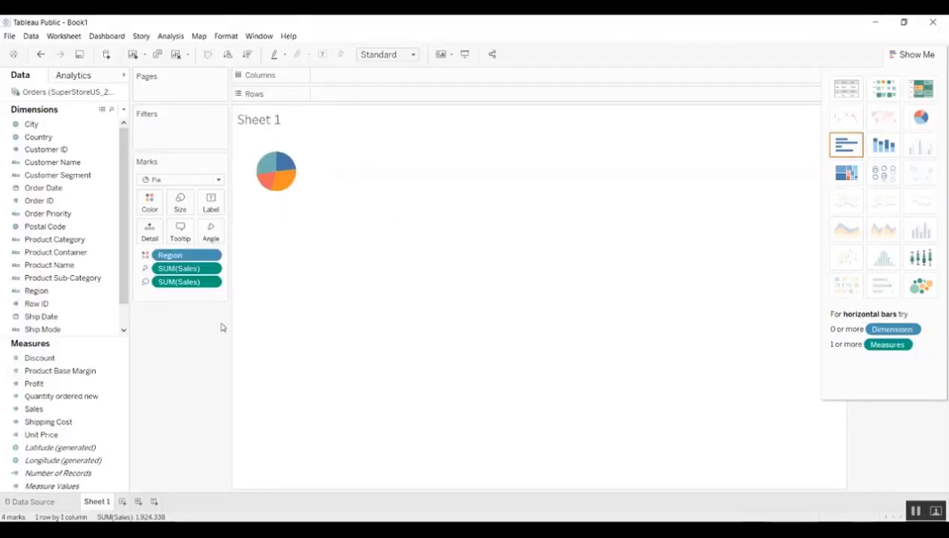
pyautogui.hotkey('ctrl', 'z')
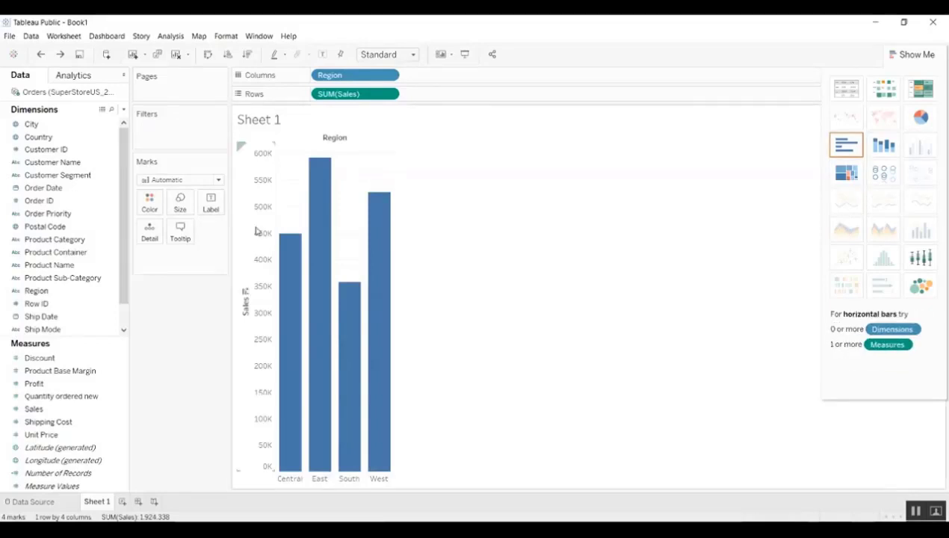
# - Add Order Date at Month level and show continuous sales lines coloured by region
pyautogui.doubleClick(43, 189)
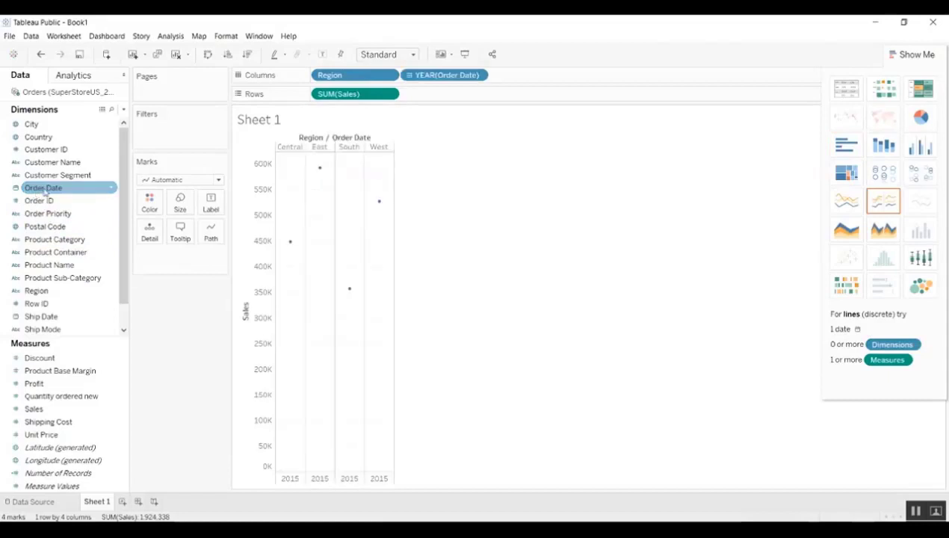
pyautogui.click(477, 76)
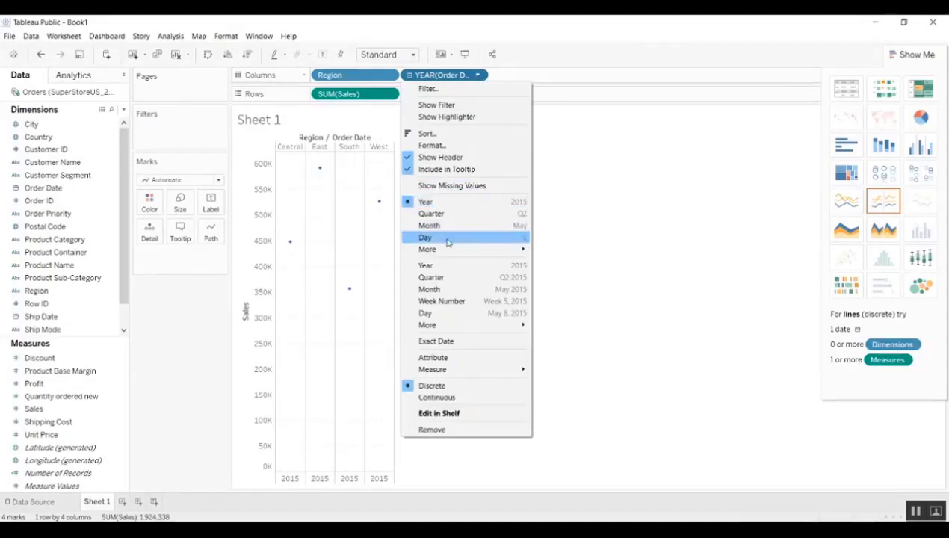
pyautogui.click(438, 290)
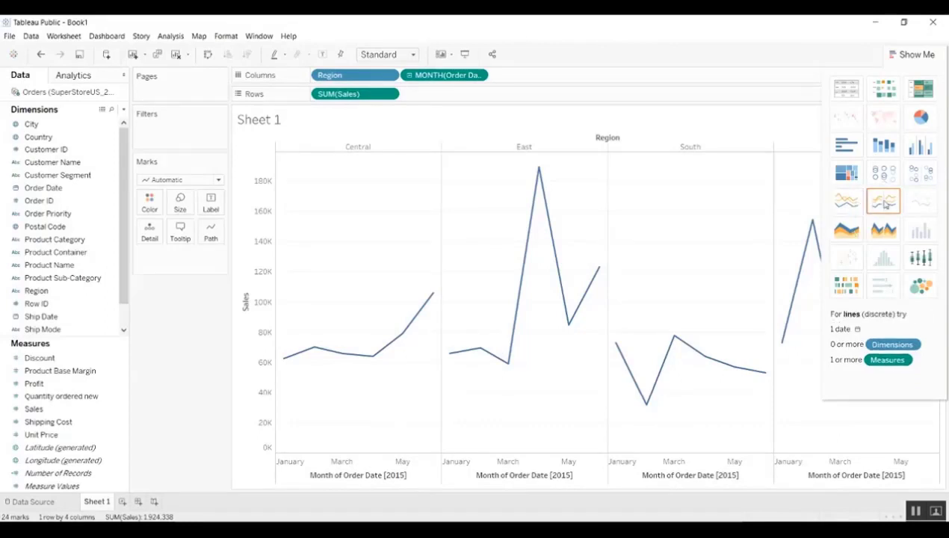
pyautogui.click(844, 203)
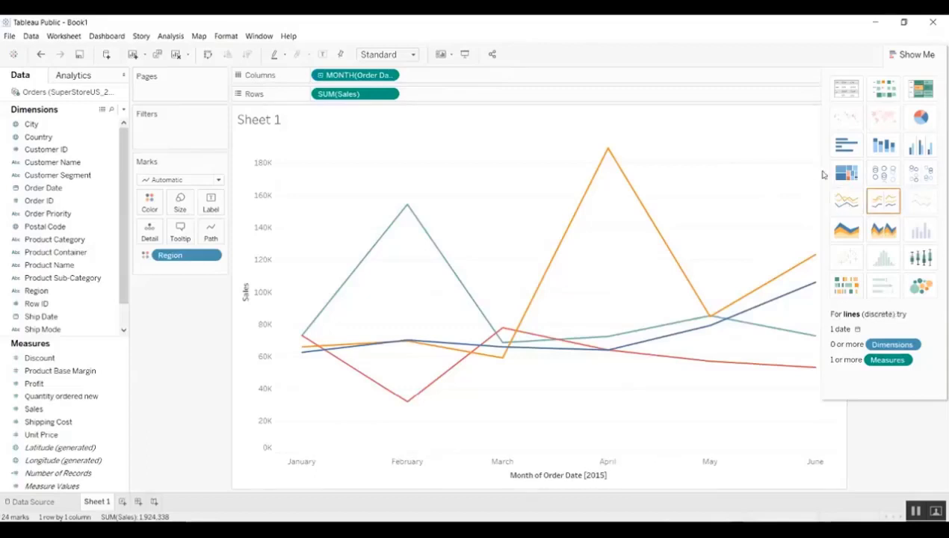
pyautogui.click(918, 56)
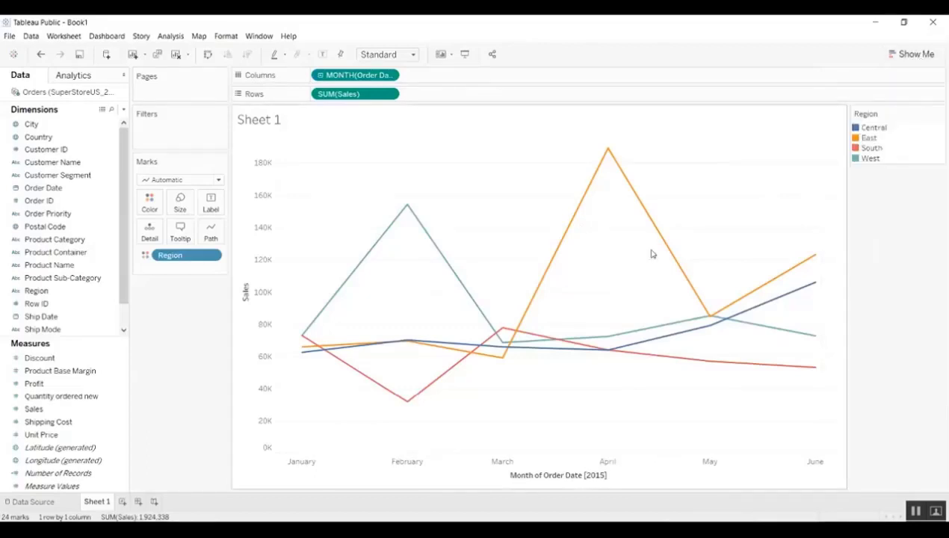
pyautogui.moveTo(662, 247)
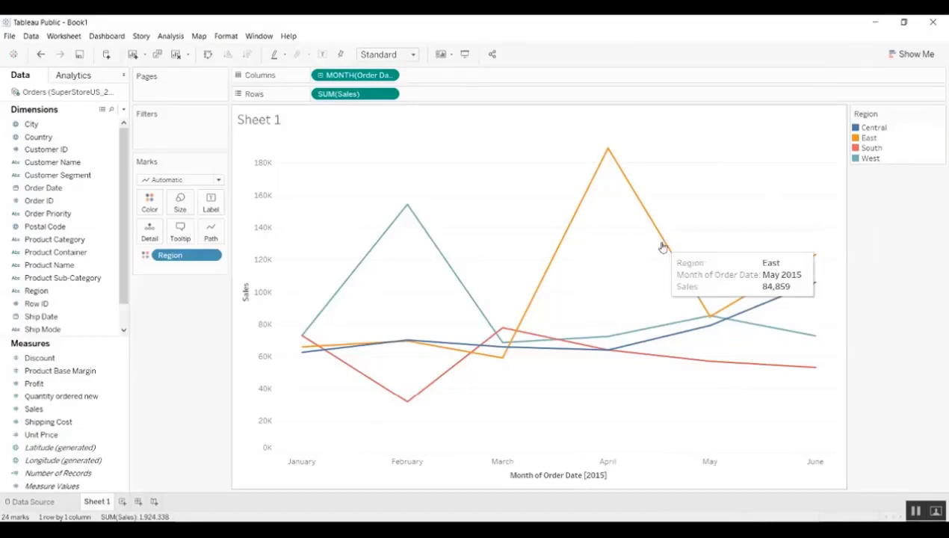
# - Set the Central region's line colour to grey and clear the legend highlighting
pyautogui.doubleClick(857, 128)
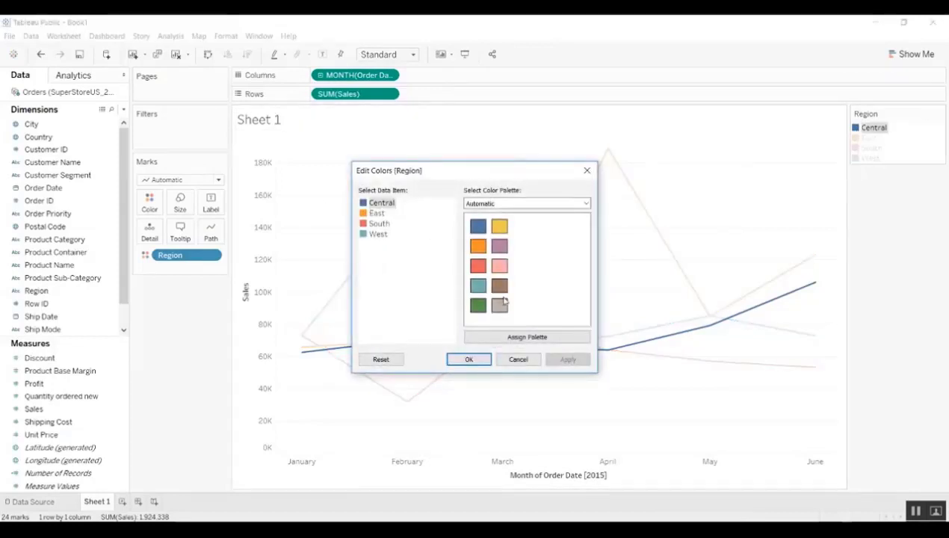
pyautogui.click(499, 304)
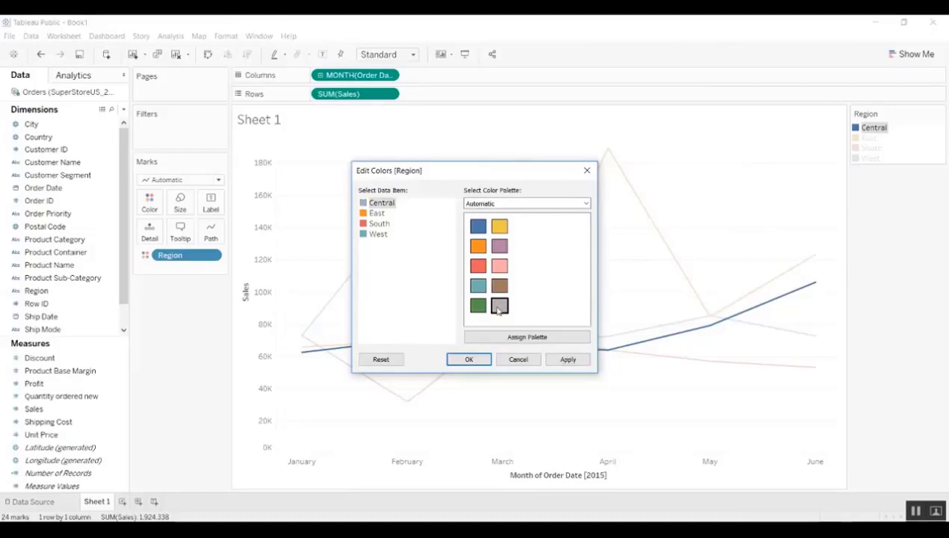
pyautogui.click(568, 361)
pyautogui.click(463, 362)
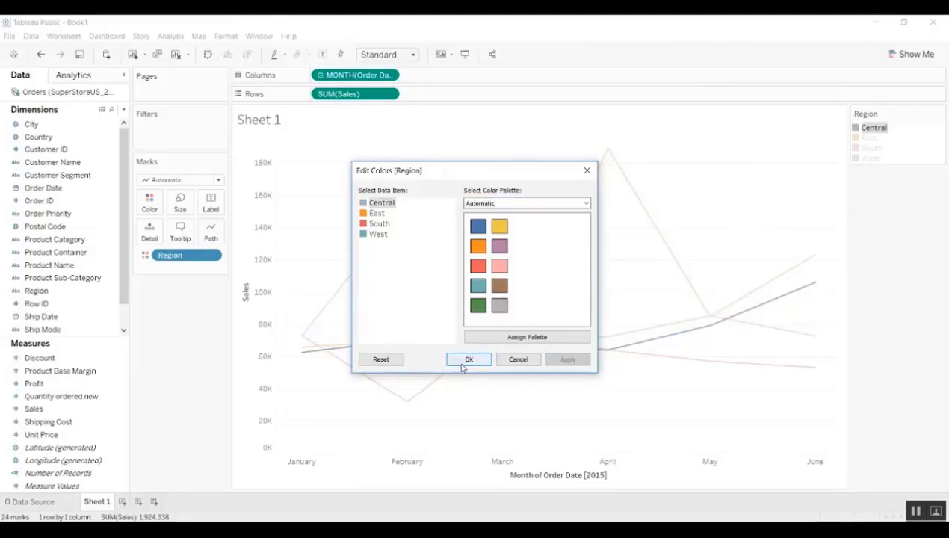
pyautogui.click(659, 267)
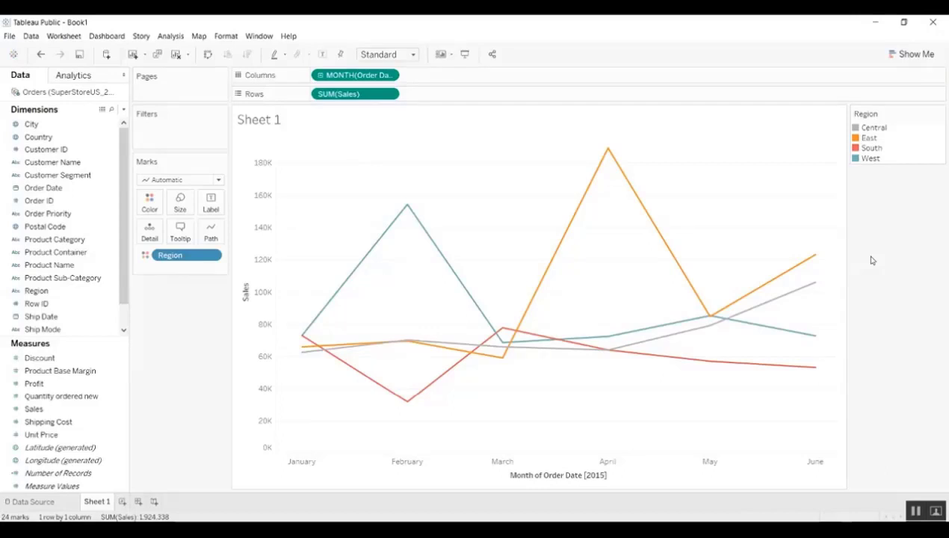
# - Delete the title from the month axis
pyautogui.doubleClick(556, 476)
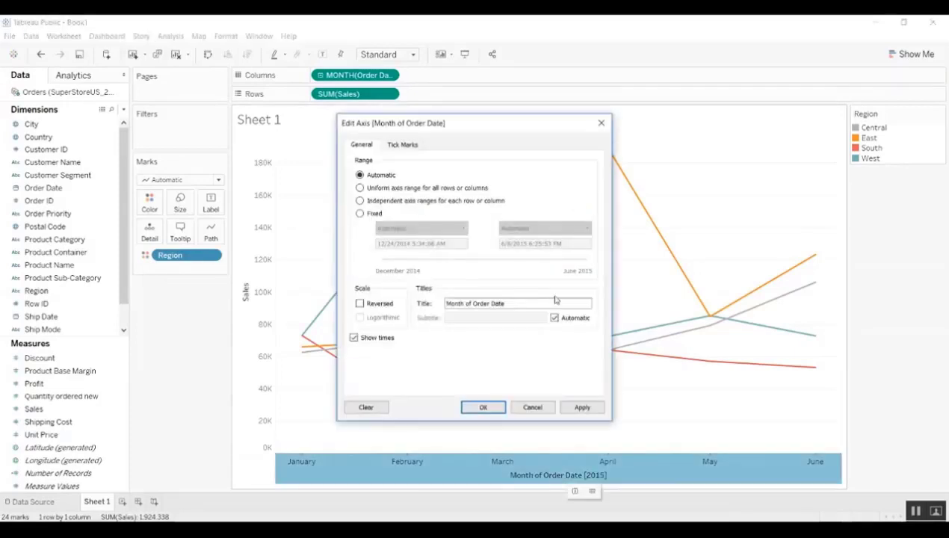
pyautogui.moveTo(525, 303); pyautogui.dragTo(411, 309)
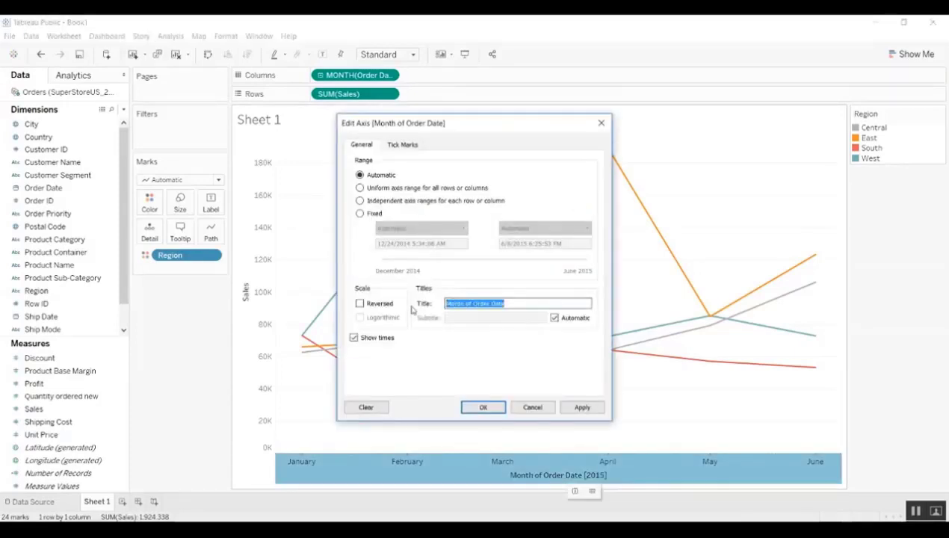
pyautogui.press('BackSpace')
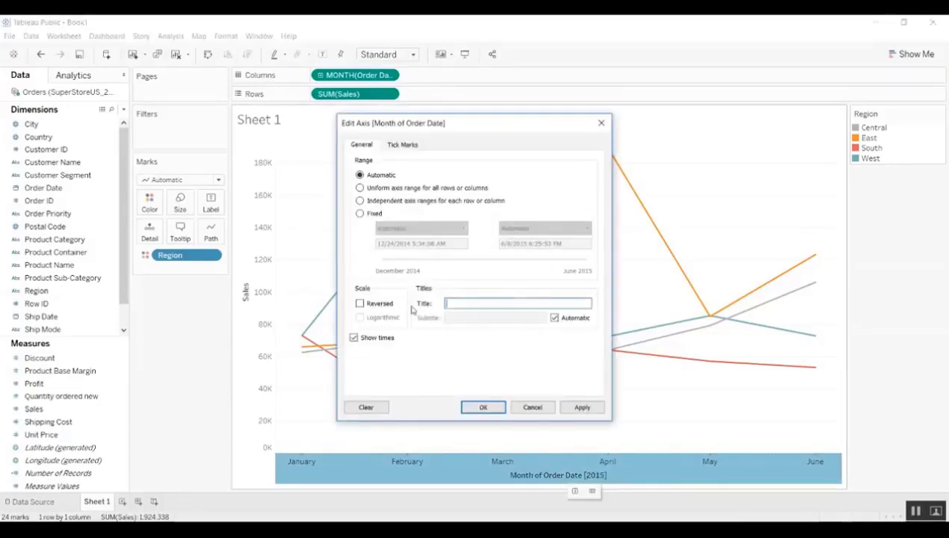
pyautogui.click(482, 407)
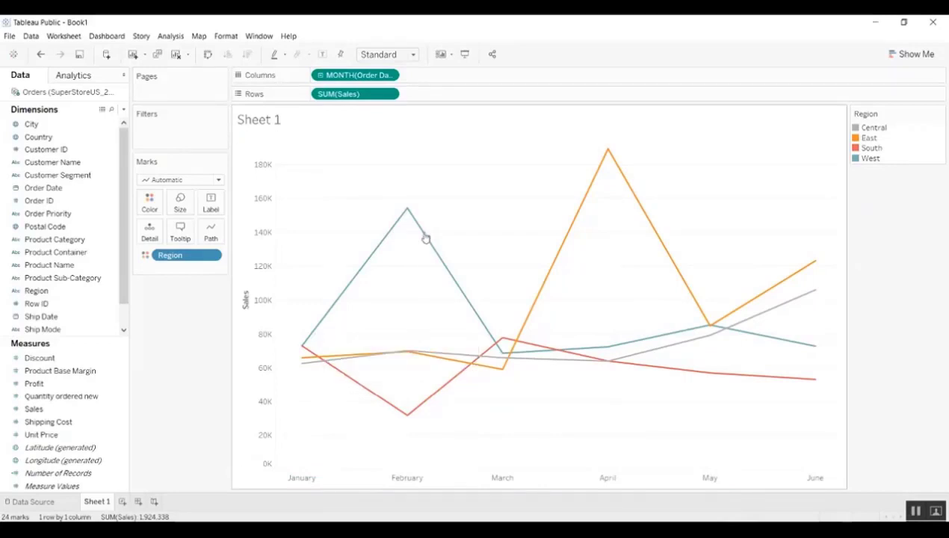
# - Give Sales a default Currency (Custom) number format with 0 decimal places
pyautogui.moveTo(412, 226)
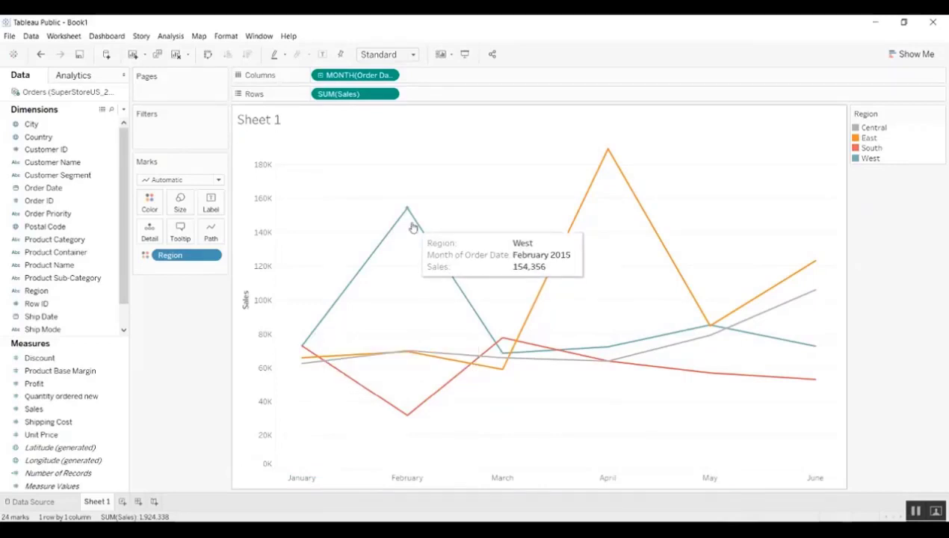
pyautogui.click(119, 411)
pyautogui.click(121, 410)
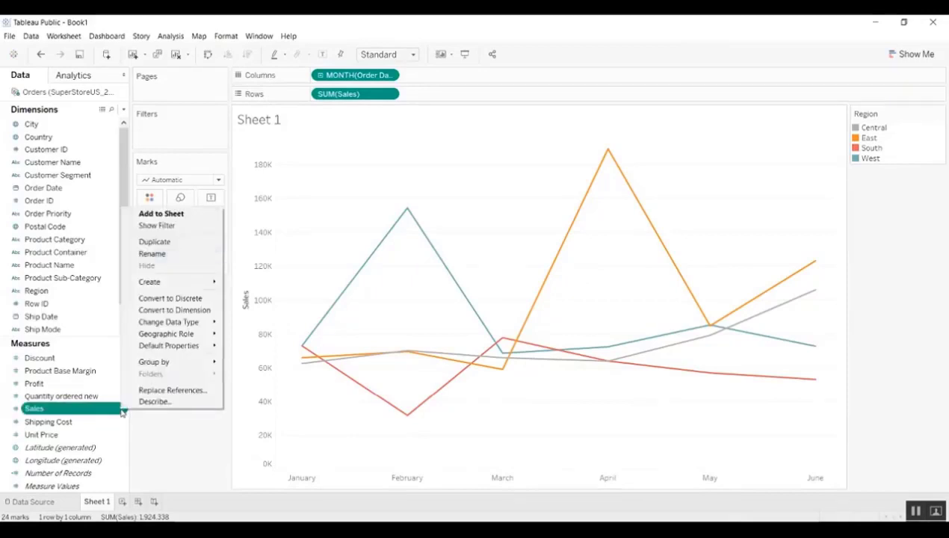
pyautogui.moveTo(197, 349)
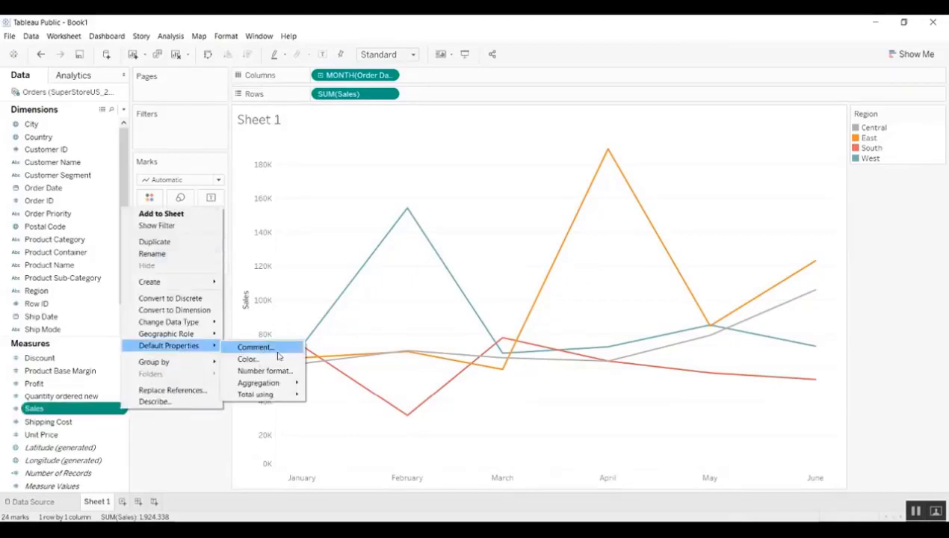
pyautogui.click(262, 371)
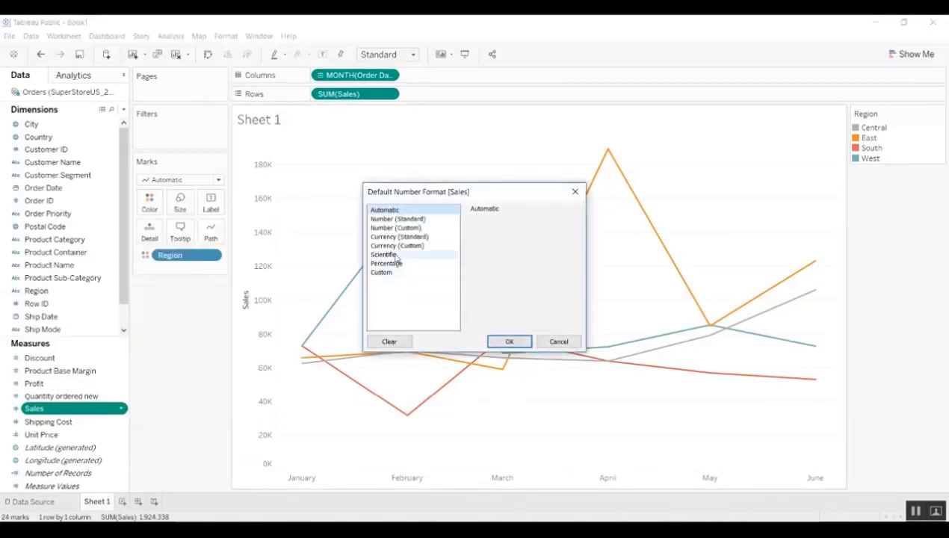
pyautogui.click(396, 245)
pyautogui.click(497, 233)
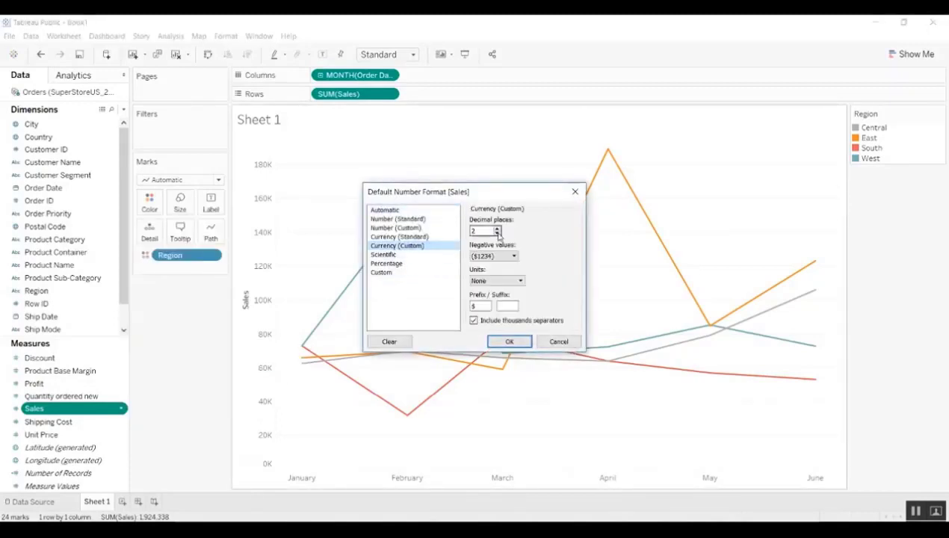
pyautogui.click(497, 233)
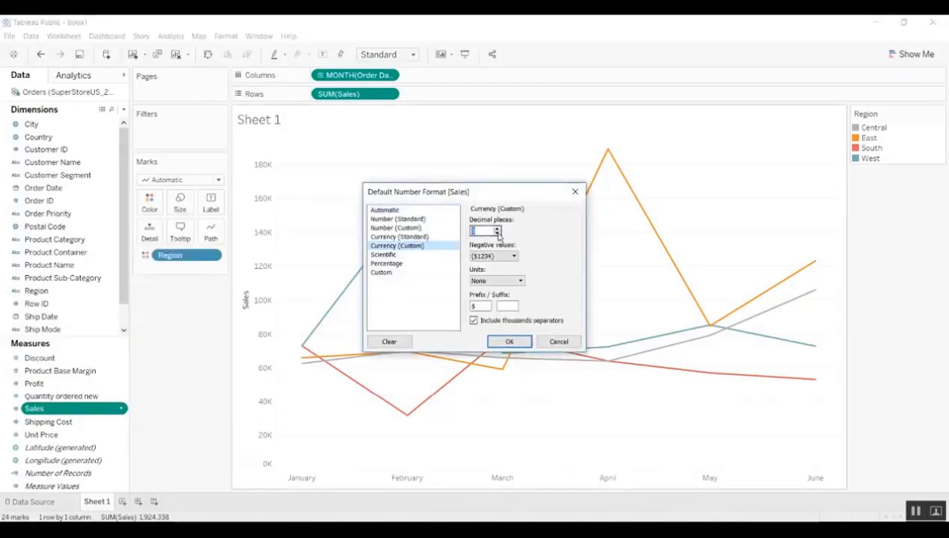
pyautogui.click(510, 340)
pyautogui.moveTo(500, 374)
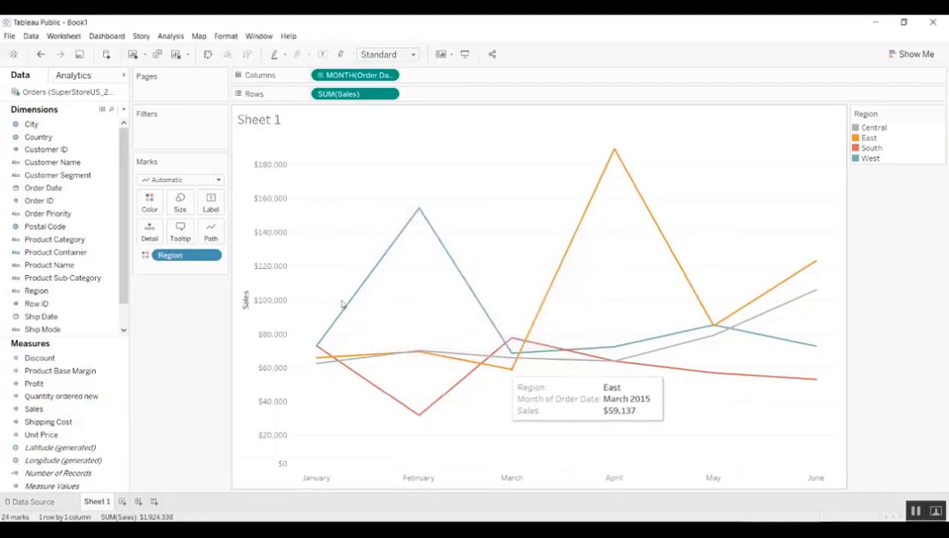
pyautogui.moveTo(419, 212)
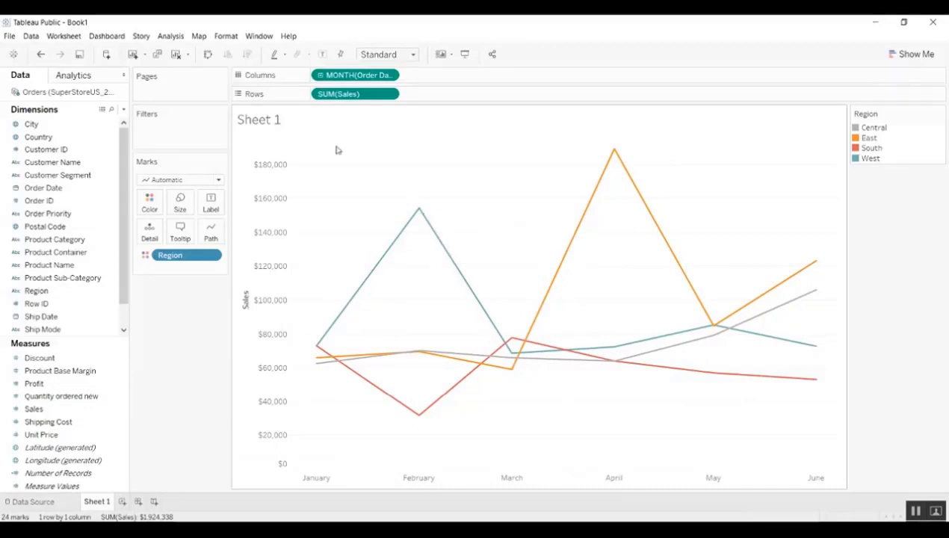
# - Rename Sheet 1 to 'Sales by Month'
pyautogui.doubleClick(93, 502)
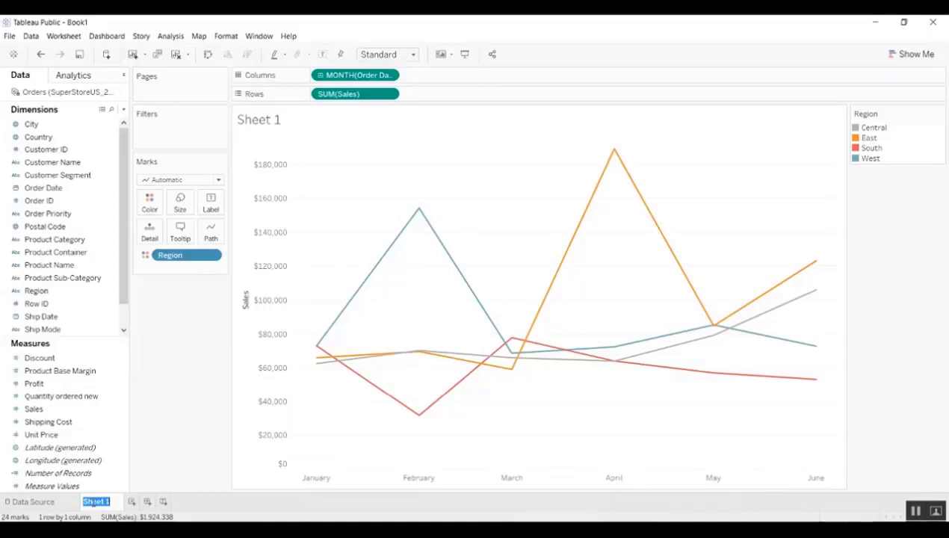
pyautogui.write('Sa')
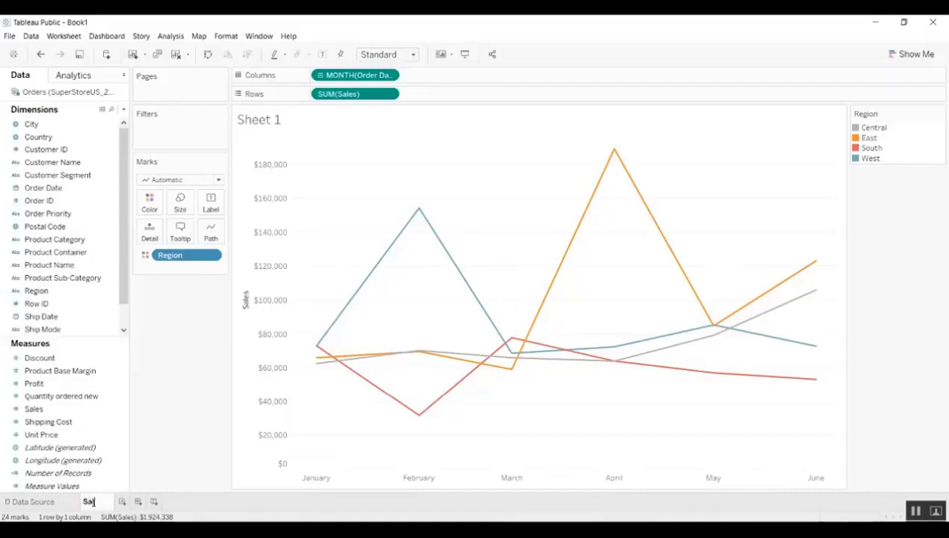
pyautogui.write('les by Month')
pyautogui.click(105, 473)
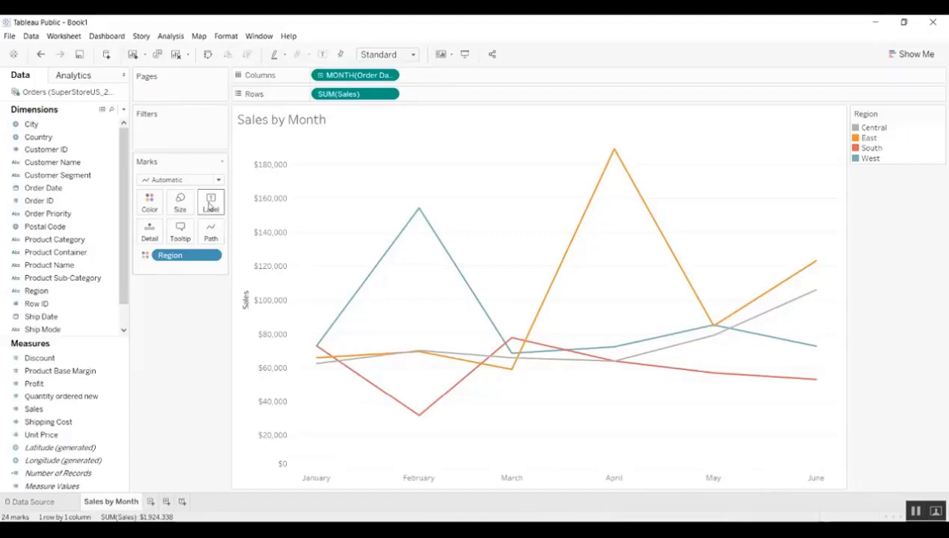
# - Show mark labels only on each line's most recent month, then switch to Analytics
pyautogui.click(210, 206)
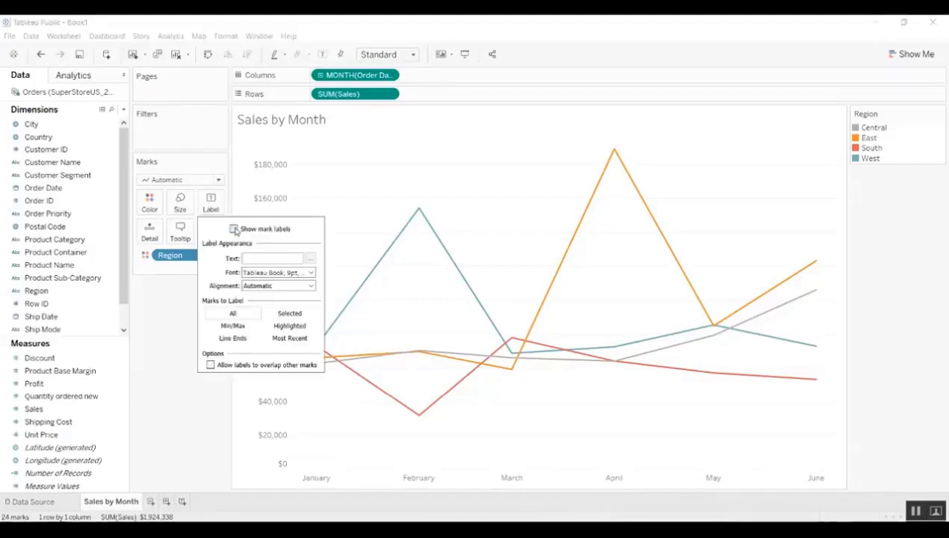
pyautogui.click(234, 230)
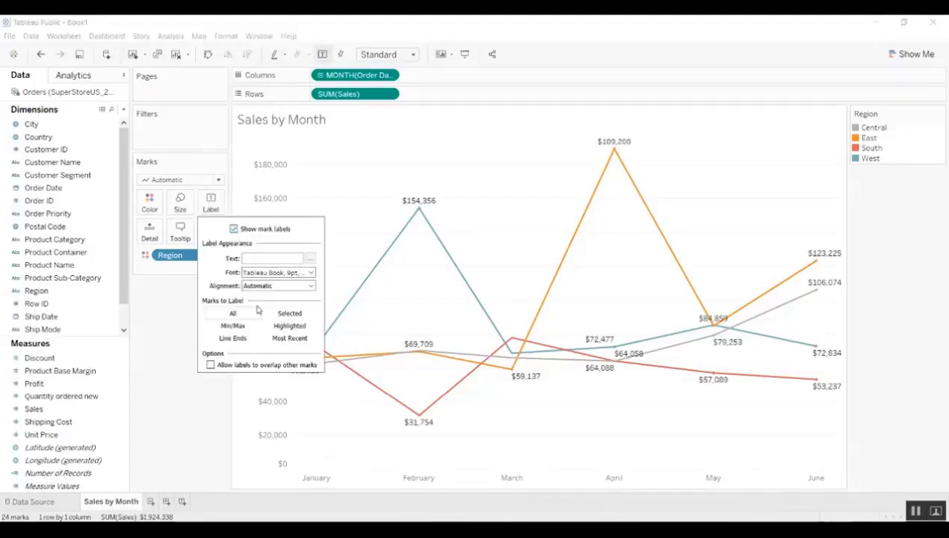
pyautogui.click(288, 339)
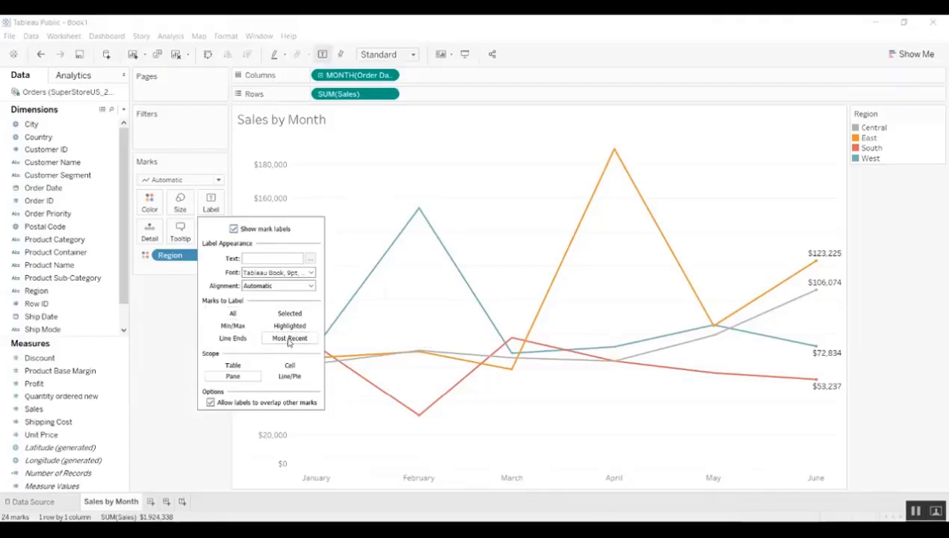
pyautogui.click(181, 352)
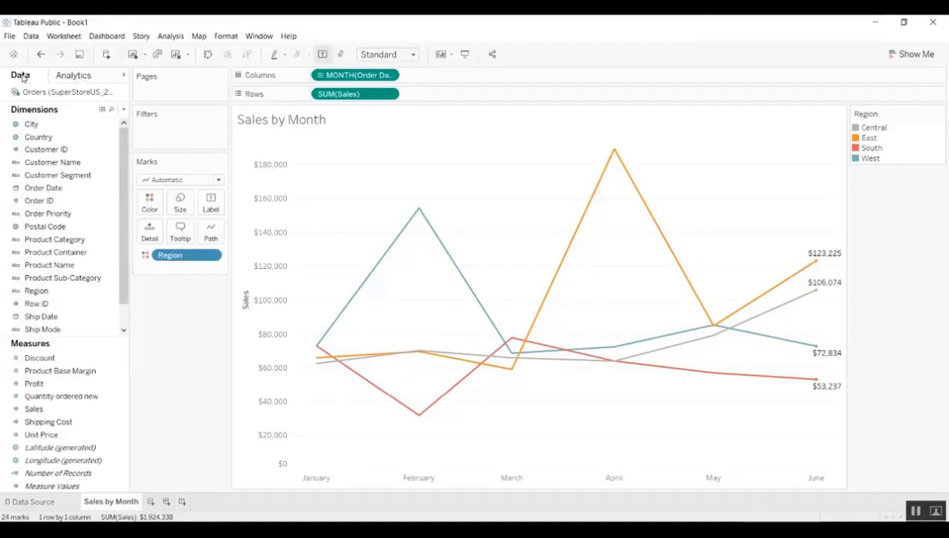
pyautogui.click(73, 76)
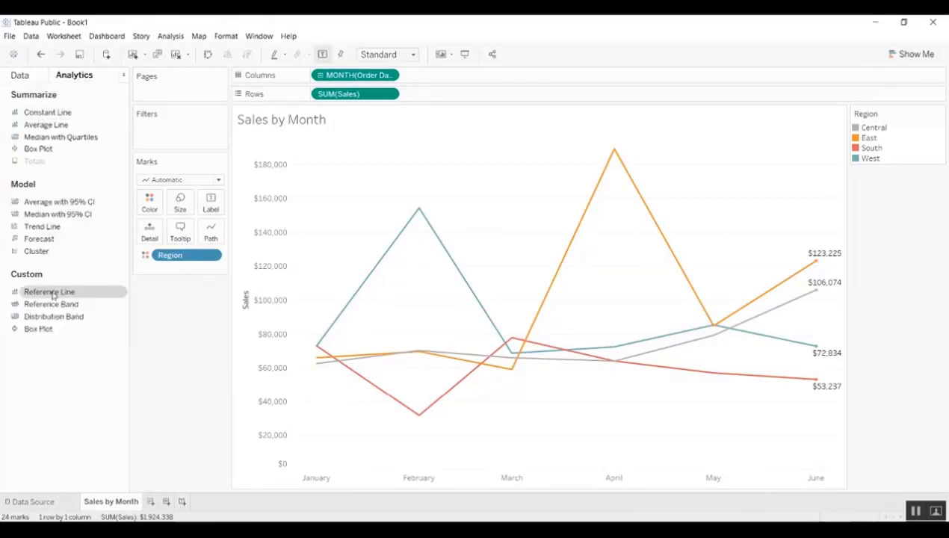
# - Drop an entire-table Average reference line onto SUM(Sales)
pyautogui.moveTo(52, 295); pyautogui.dragTo(347, 185)
pyautogui.moveTo(330, 188); pyautogui.dragTo(335, 201)
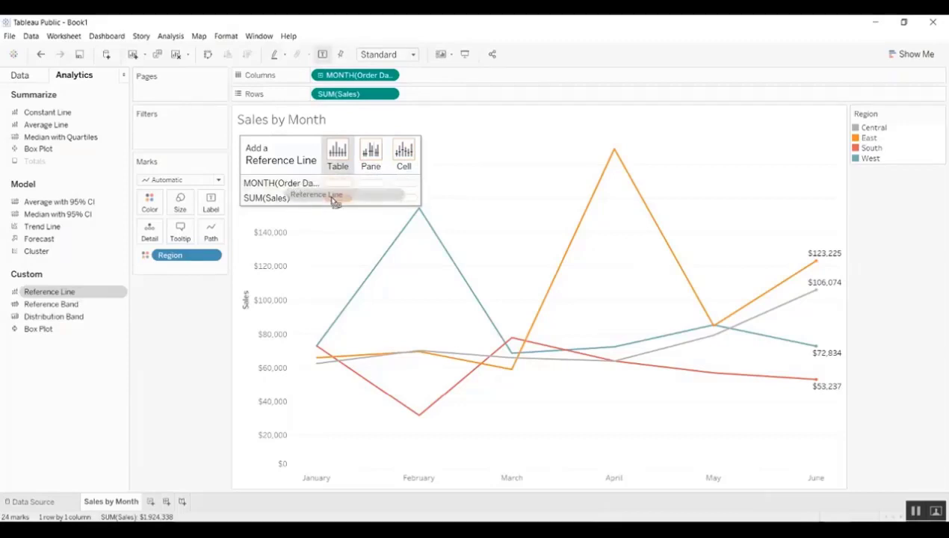
pyautogui.moveTo(334, 201); pyautogui.dragTo(331, 199)
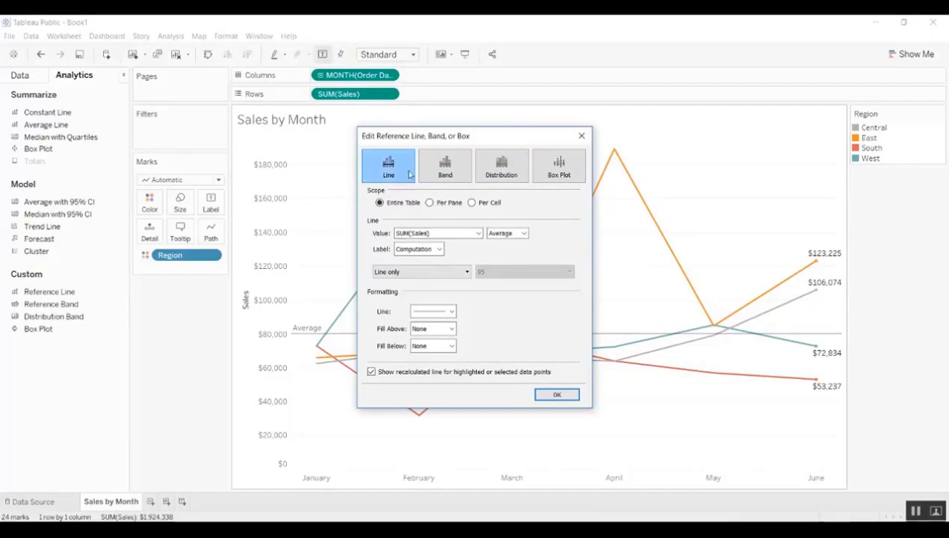
# - Give the reference line the custom label 'Average Sales <Value>' and a light peach fill below it
pyautogui.click(429, 249)
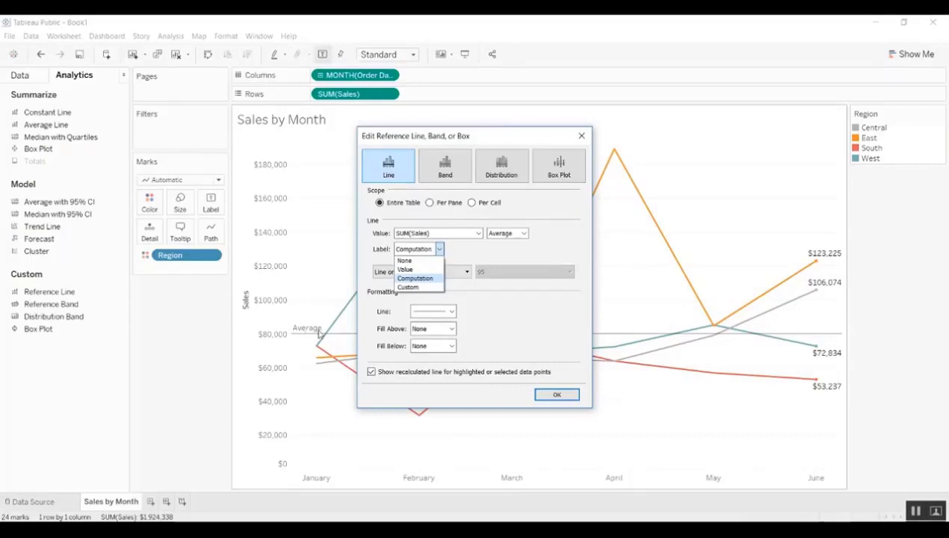
pyautogui.click(429, 288)
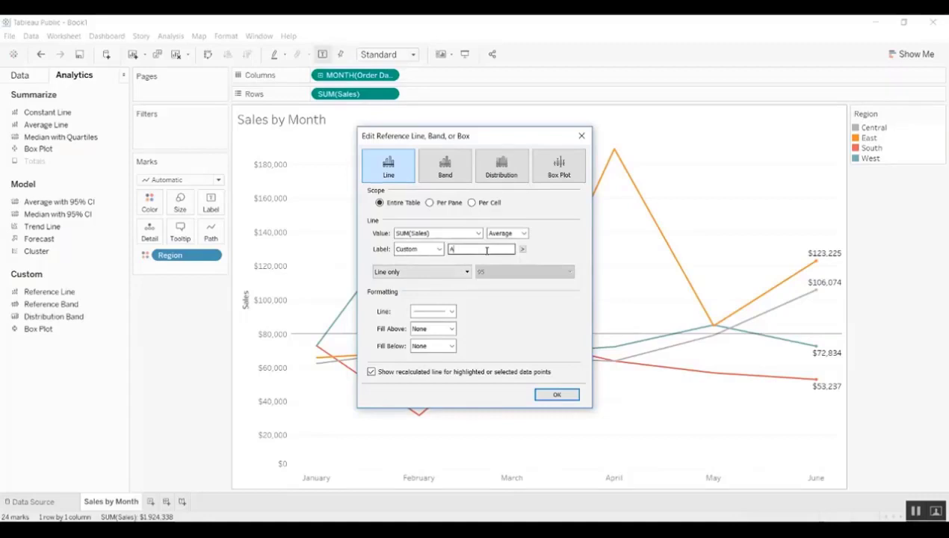
pyautogui.write('Average Sales')
pyautogui.click(522, 249)
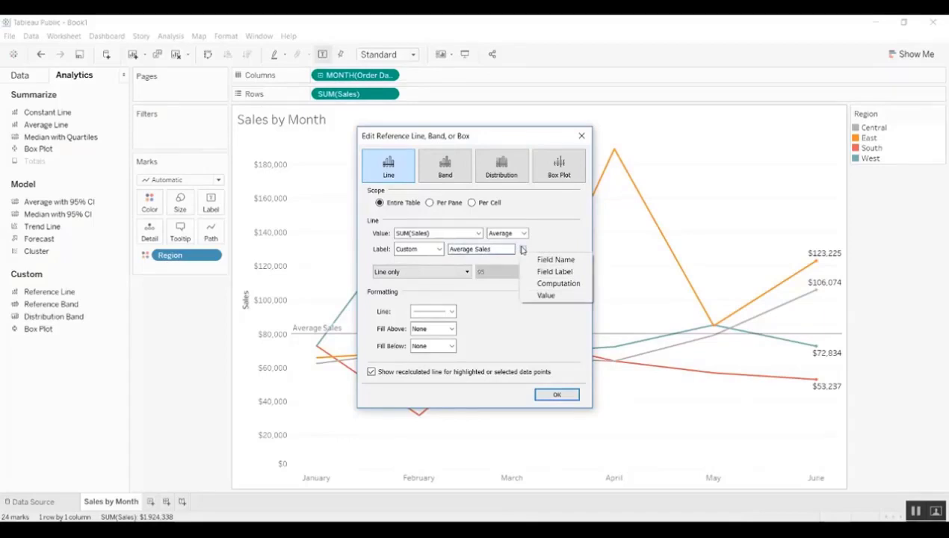
pyautogui.click(547, 295)
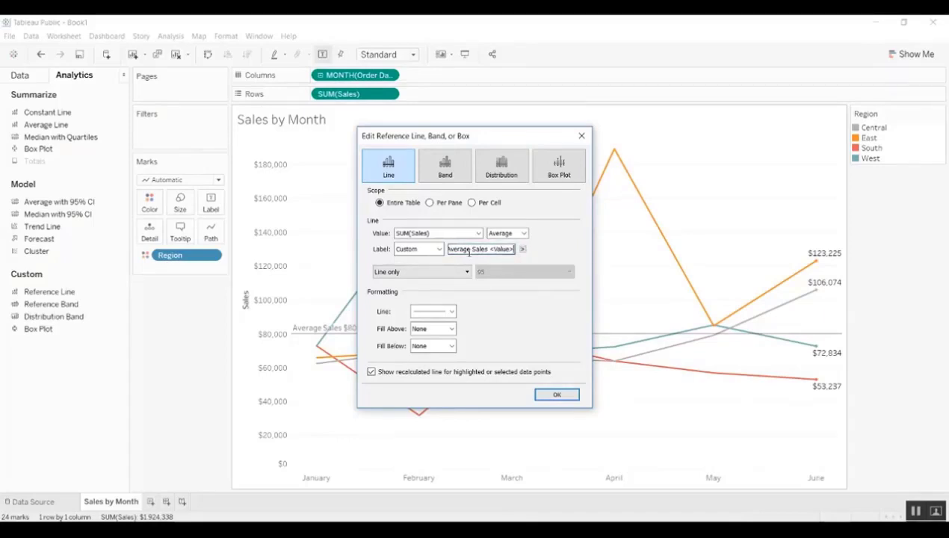
pyautogui.click(452, 346)
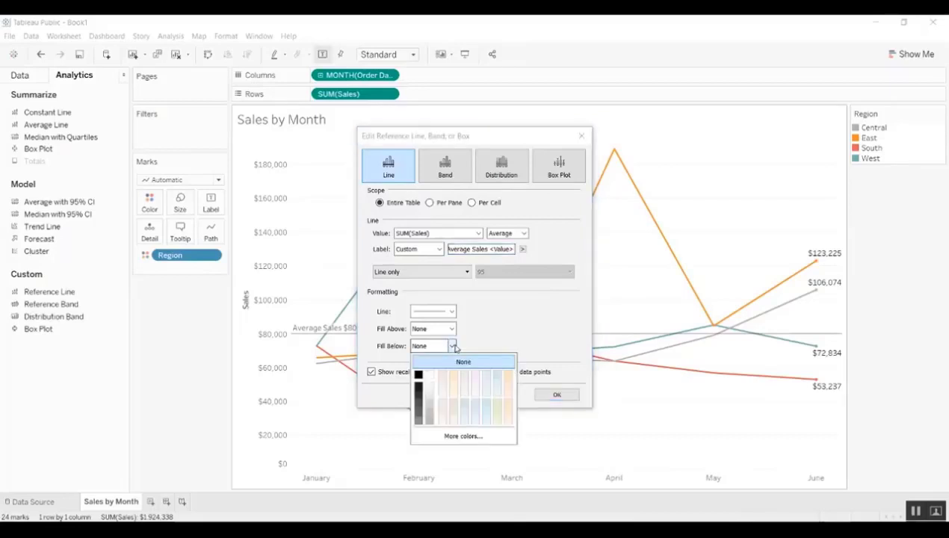
pyautogui.click(506, 382)
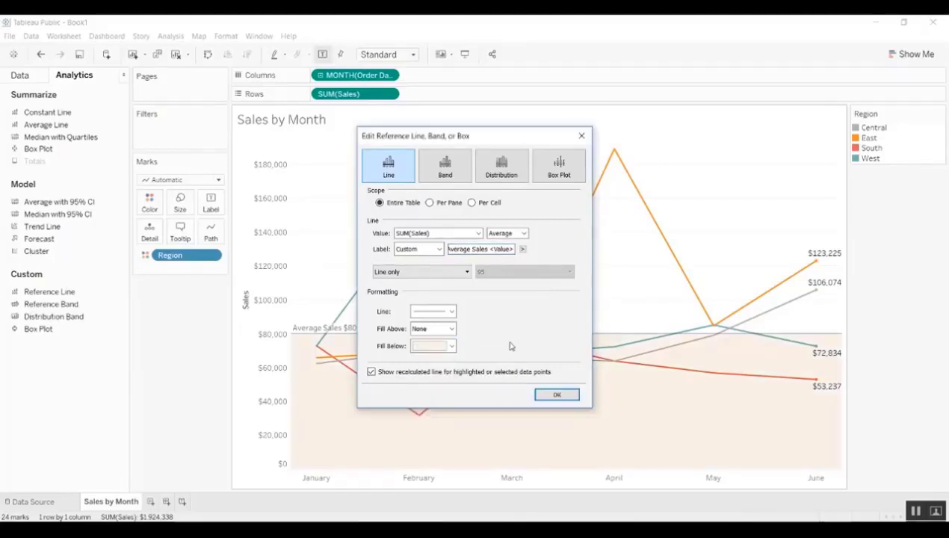
pyautogui.click(557, 396)
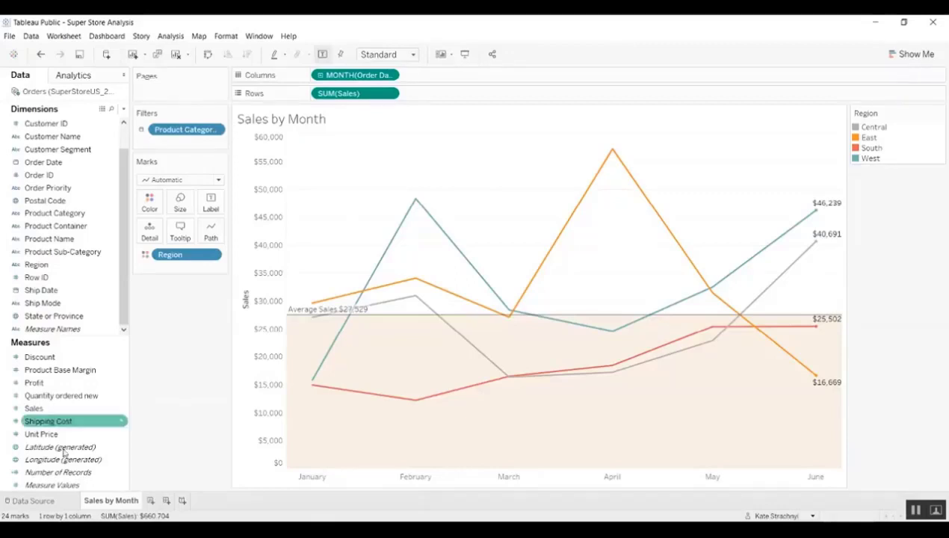
# - Add a new worksheet named 'Profit by State'
pyautogui.click(152, 501)
pyautogui.doubleClick(154, 505)
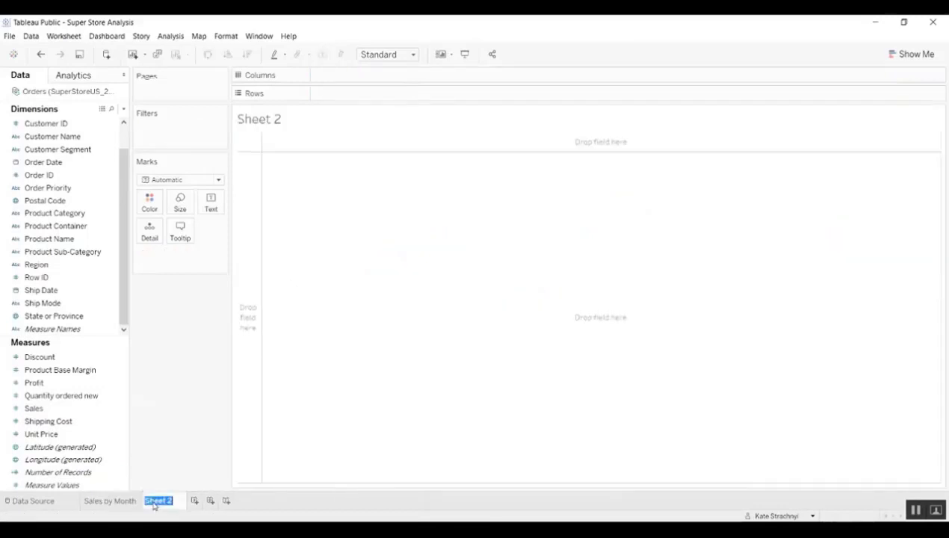
pyautogui.write('Profit by State')
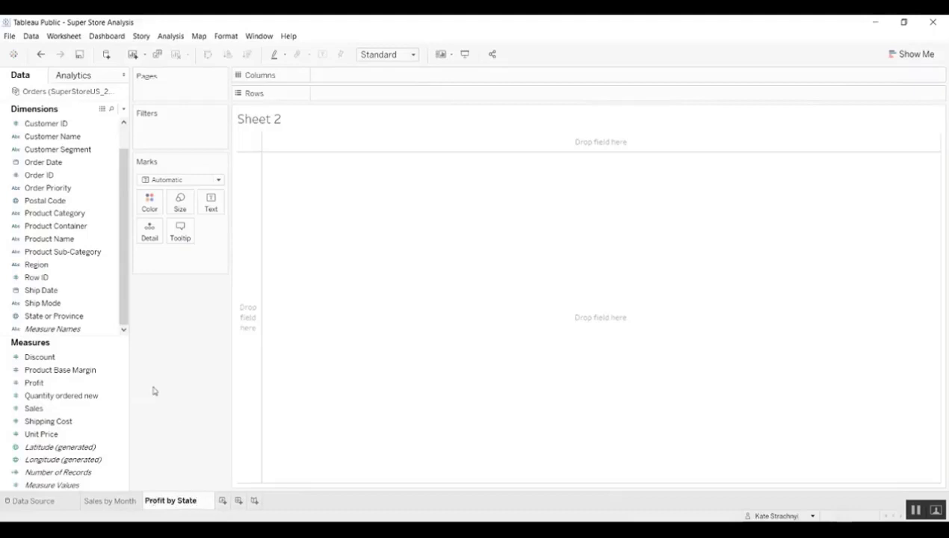
pyautogui.press('Return')
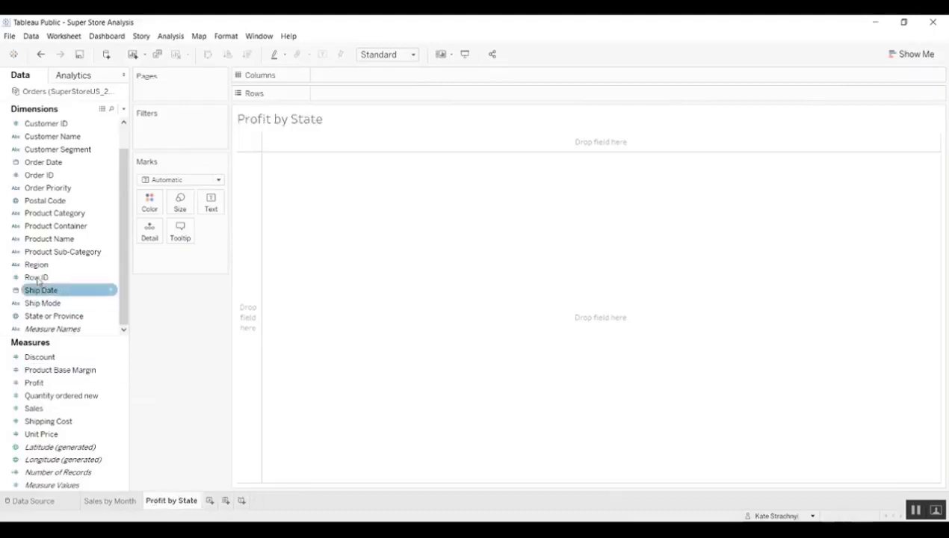
# - Build a filled US map of State or Province coloured by Profit
pyautogui.click(59, 317)
pyautogui.doubleClick(58, 316)
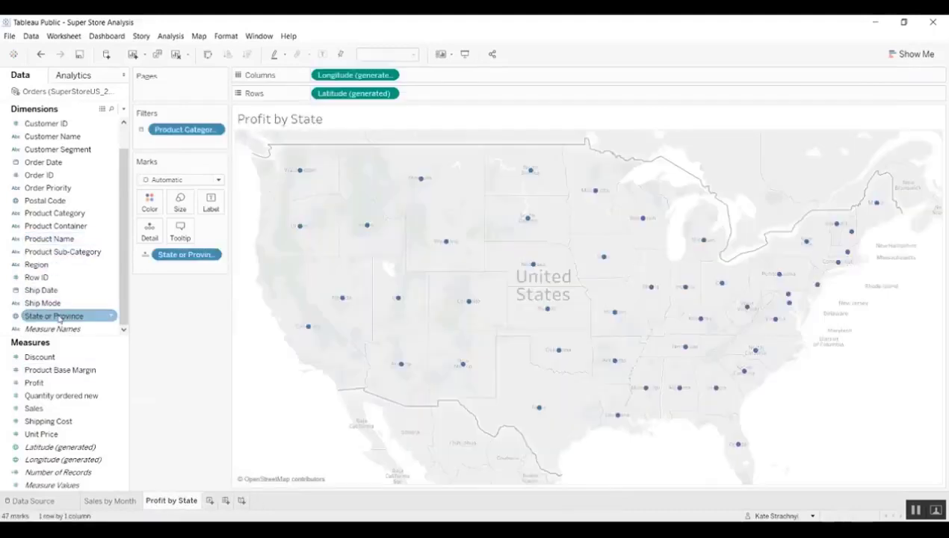
pyautogui.click(39, 383)
pyautogui.doubleClick(35, 383)
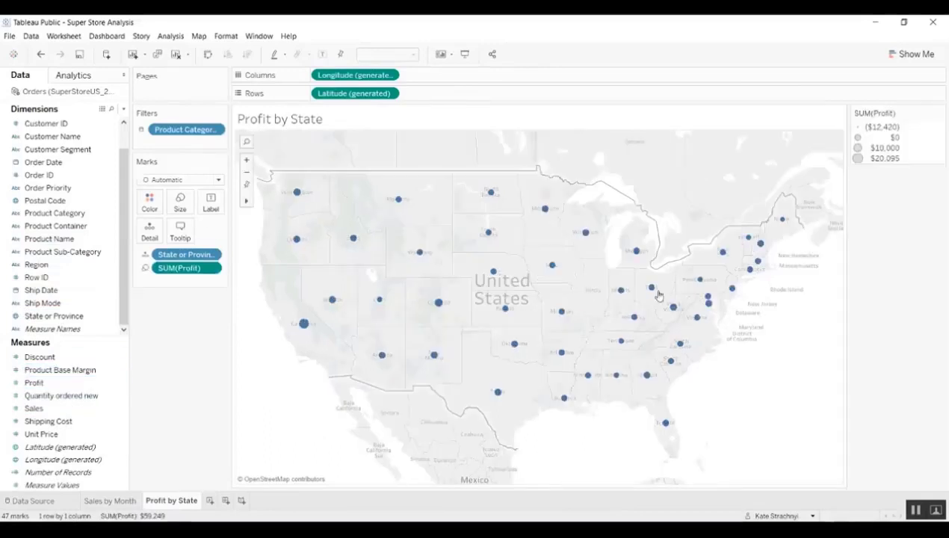
pyautogui.click(911, 55)
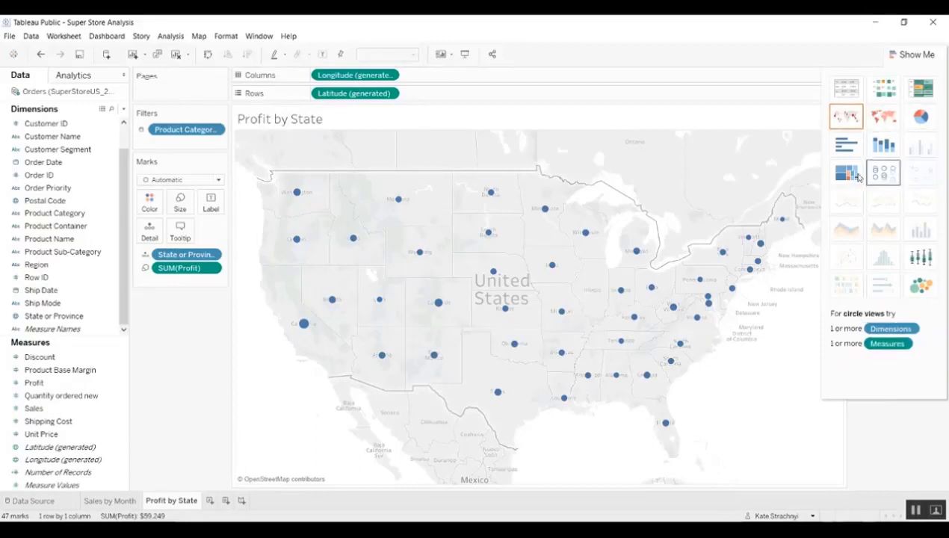
pyautogui.click(884, 119)
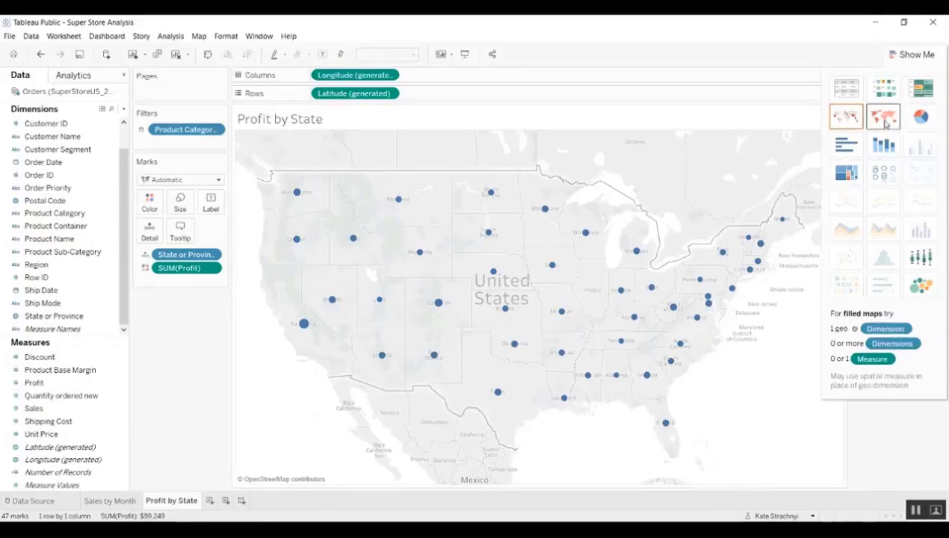
# - Label each state on the map with its name and profit
pyautogui.click(47, 423)
pyautogui.click(49, 316)
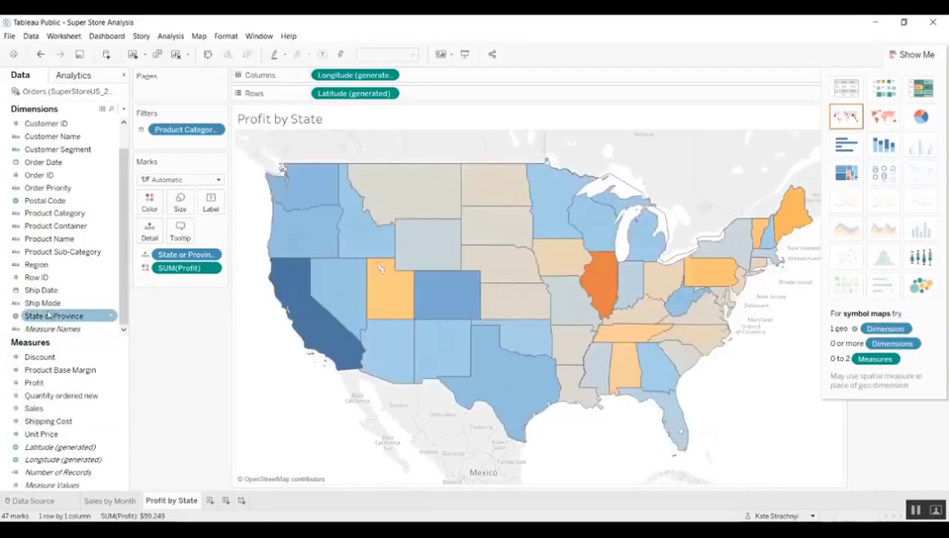
pyautogui.moveTo(49, 316); pyautogui.dragTo(210, 203)
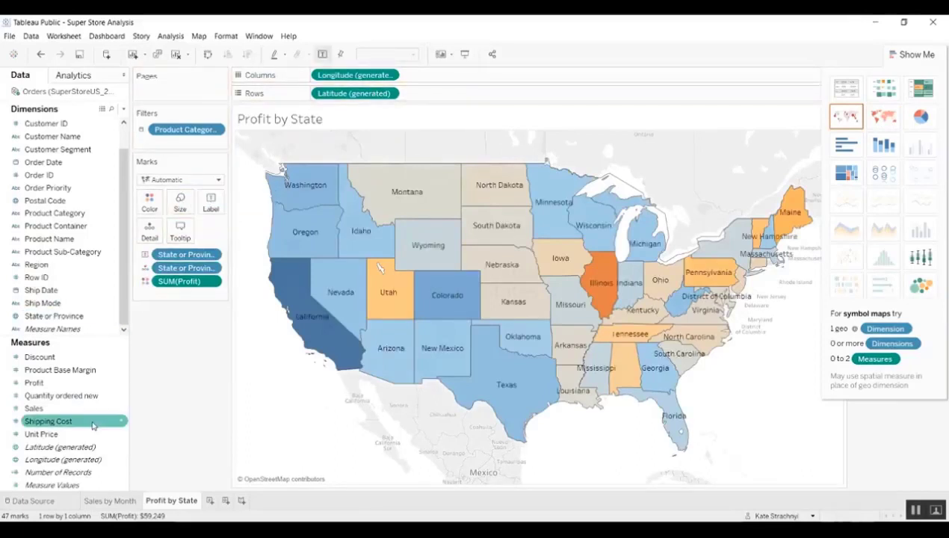
pyautogui.moveTo(34, 383); pyautogui.dragTo(208, 207)
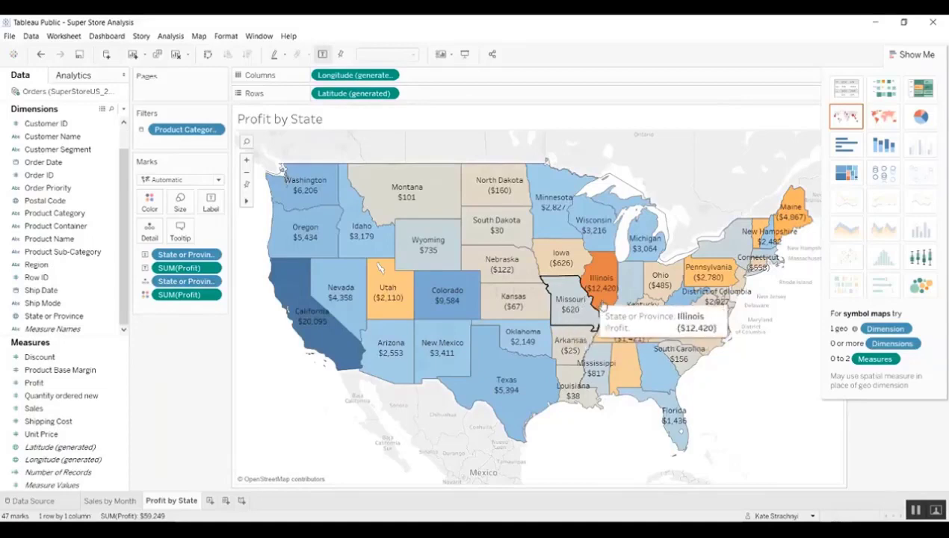
pyautogui.click(910, 54)
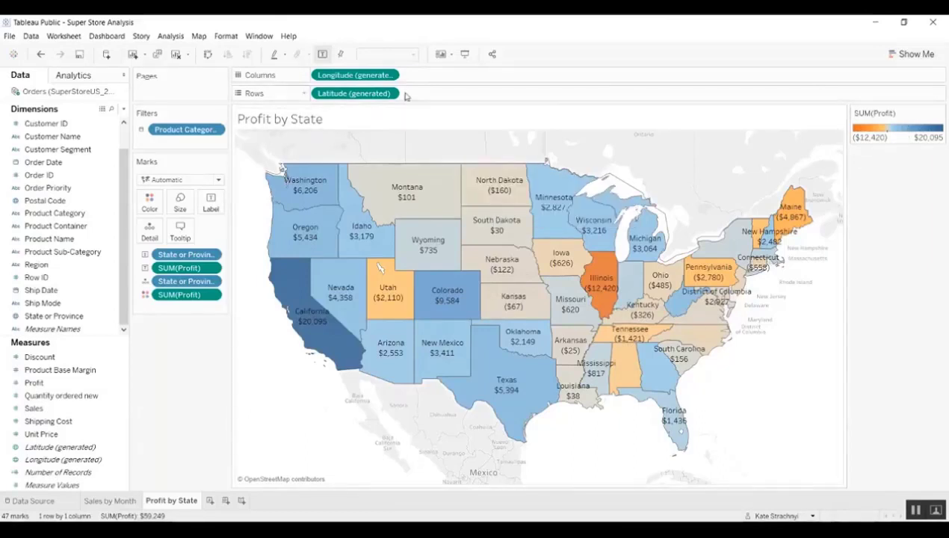
# - Turn off the Base, Land Cover, country/region and state/province border and name map layers
pyautogui.click(199, 38)
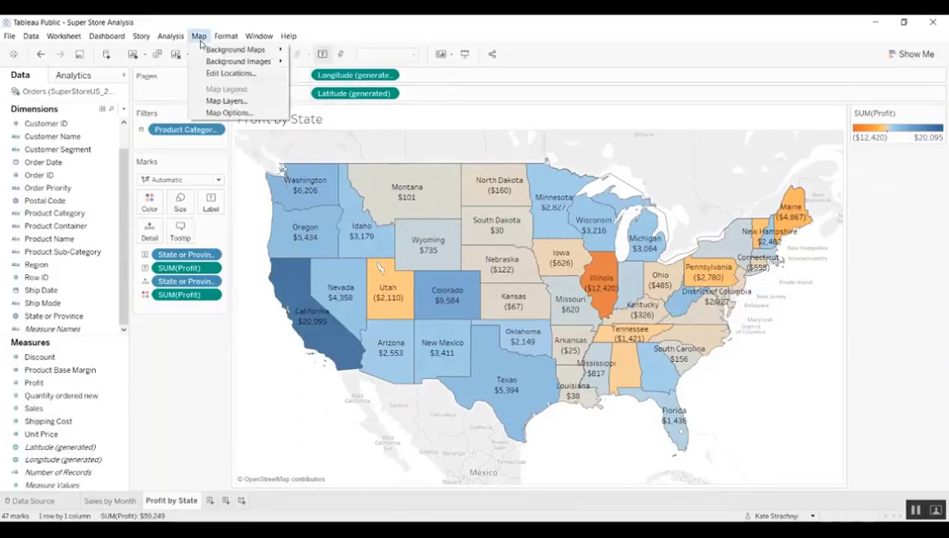
pyautogui.click(248, 115)
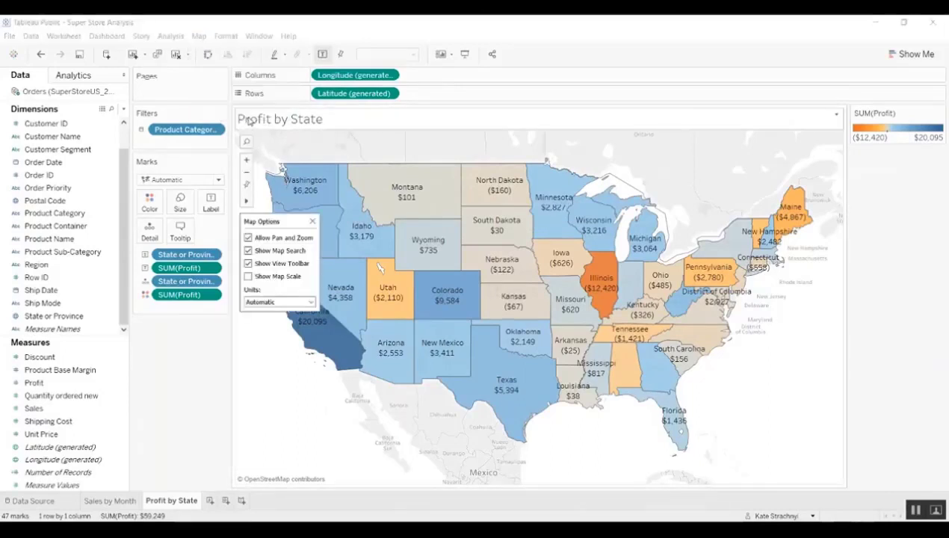
pyautogui.click(199, 36)
pyautogui.click(217, 101)
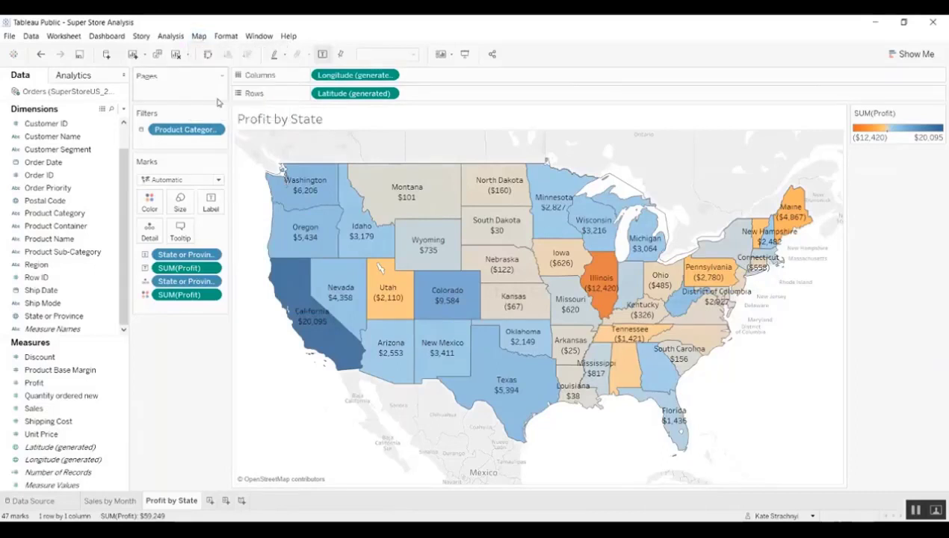
pyautogui.click(17, 179)
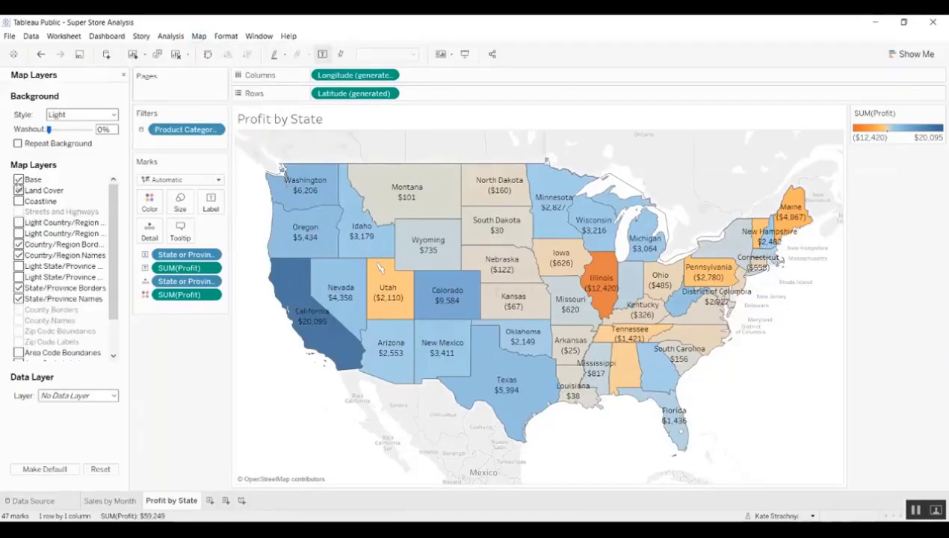
pyautogui.click(18, 191)
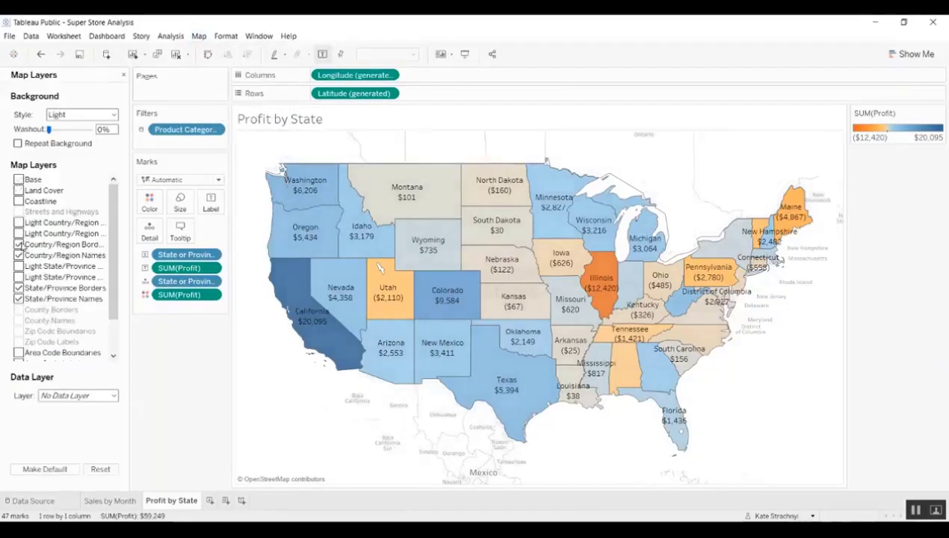
pyautogui.click(18, 244)
pyautogui.click(18, 255)
pyautogui.click(18, 288)
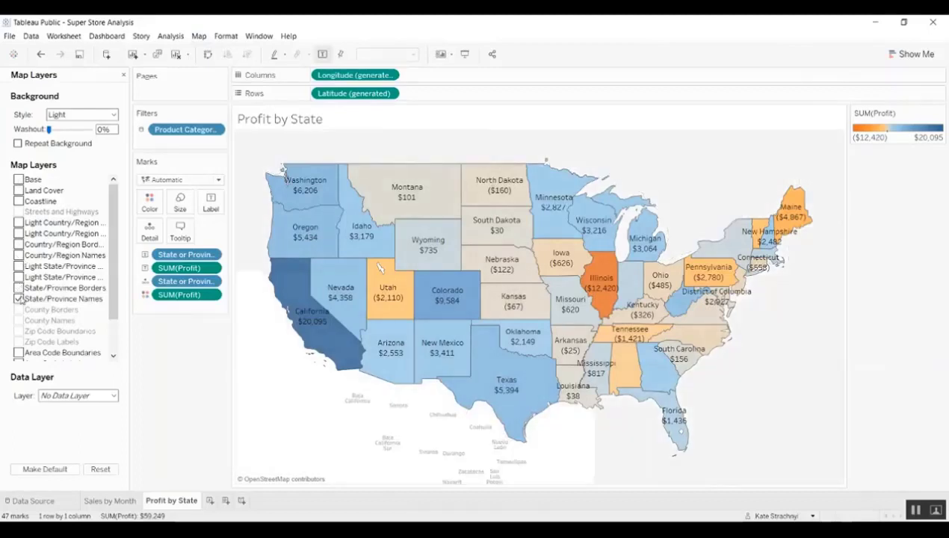
pyautogui.click(18, 298)
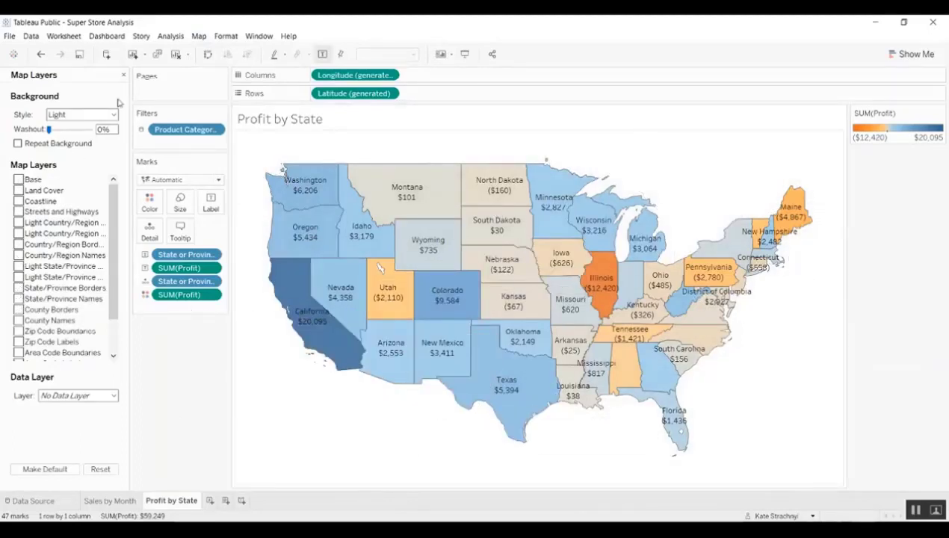
pyautogui.click(124, 74)
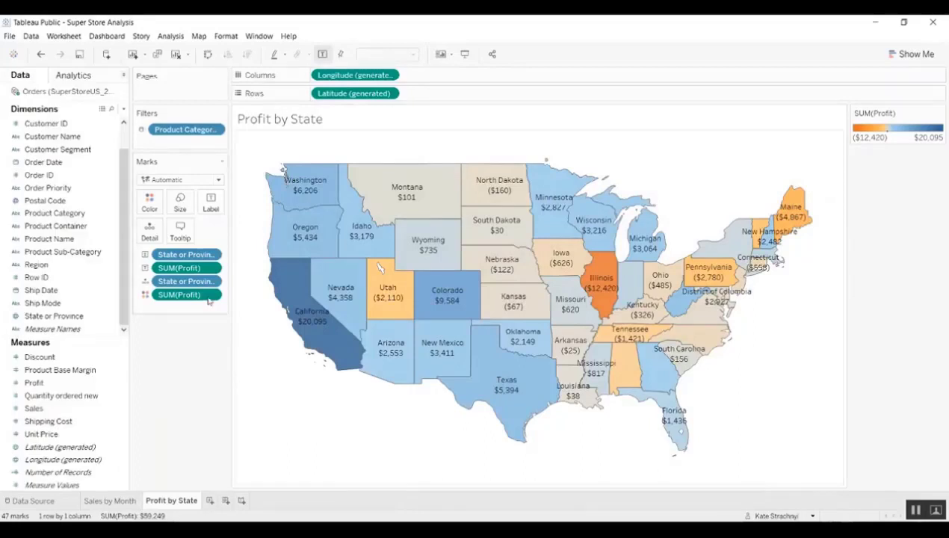
# - Give the state shapes white borders and add a new blank worksheet
pyautogui.click(150, 209)
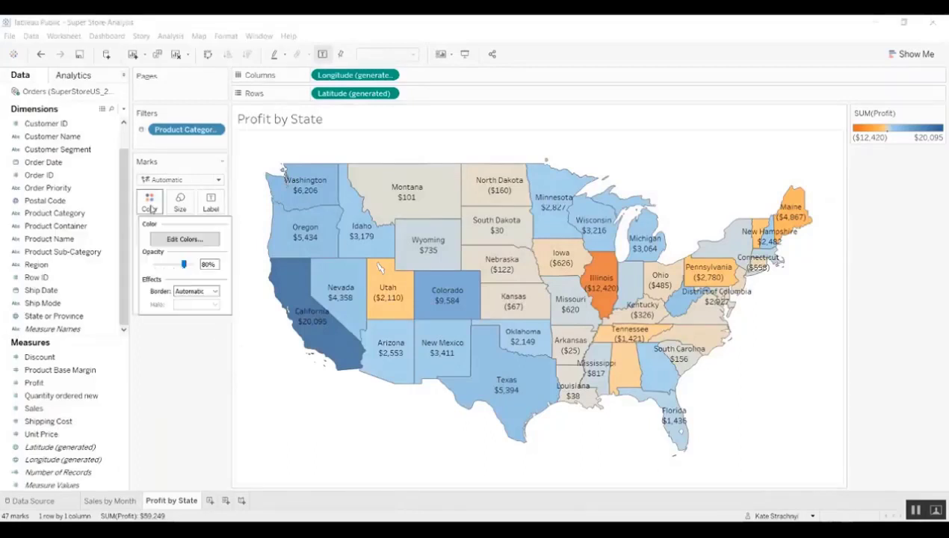
pyautogui.click(212, 291)
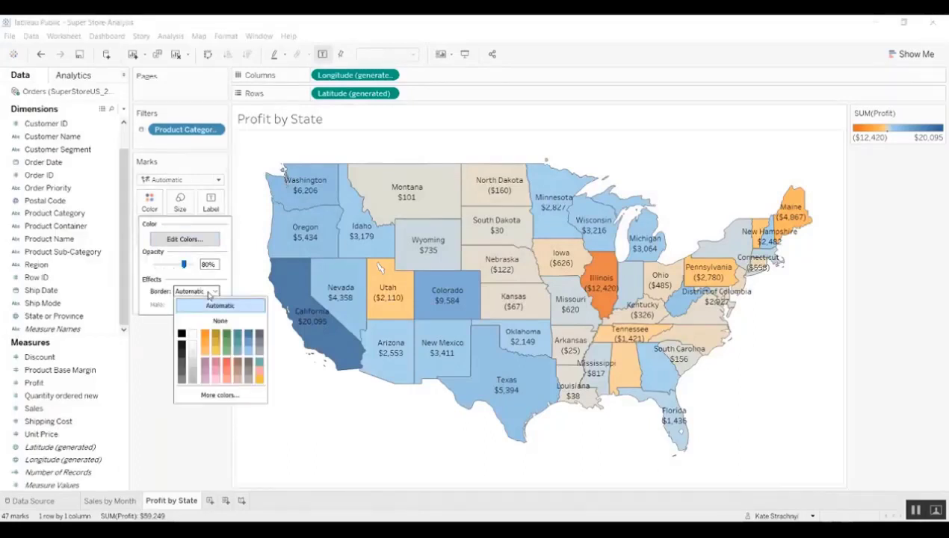
pyautogui.click(193, 334)
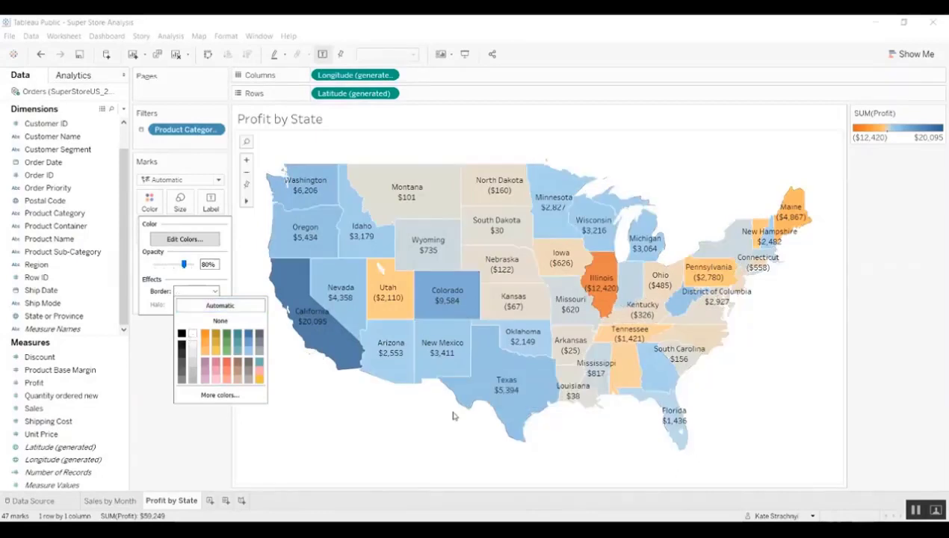
pyautogui.click(303, 432)
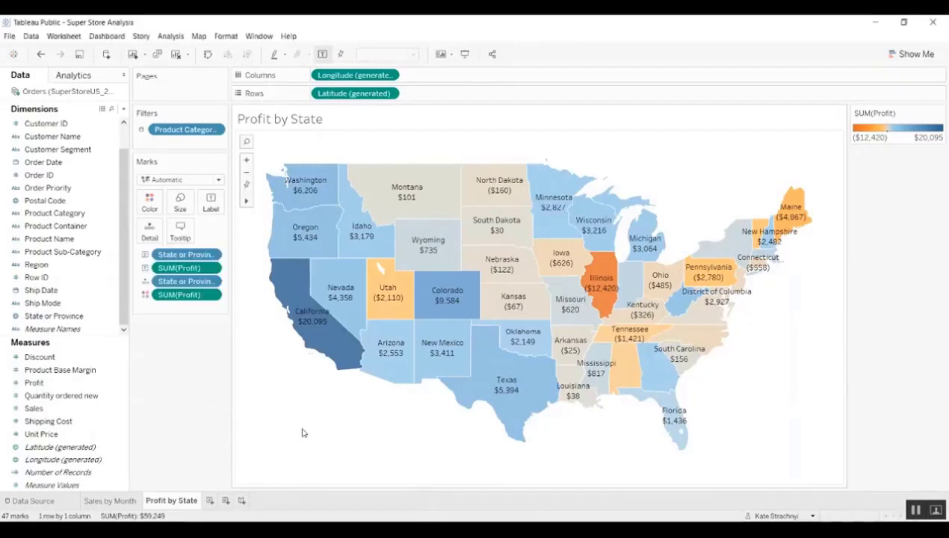
pyautogui.click(210, 501)
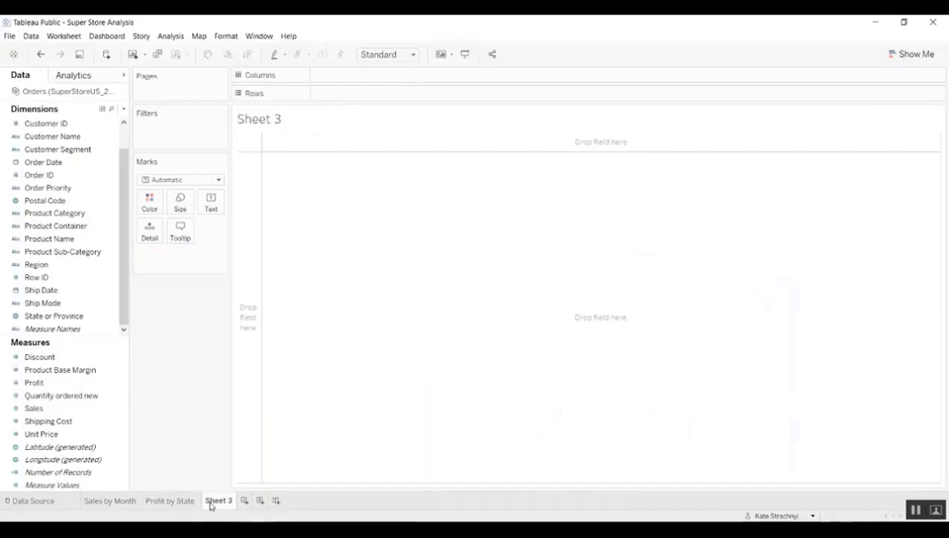
# - Chart average Shipping Cost by Region as labelled bars
pyautogui.doubleClick(59, 426)
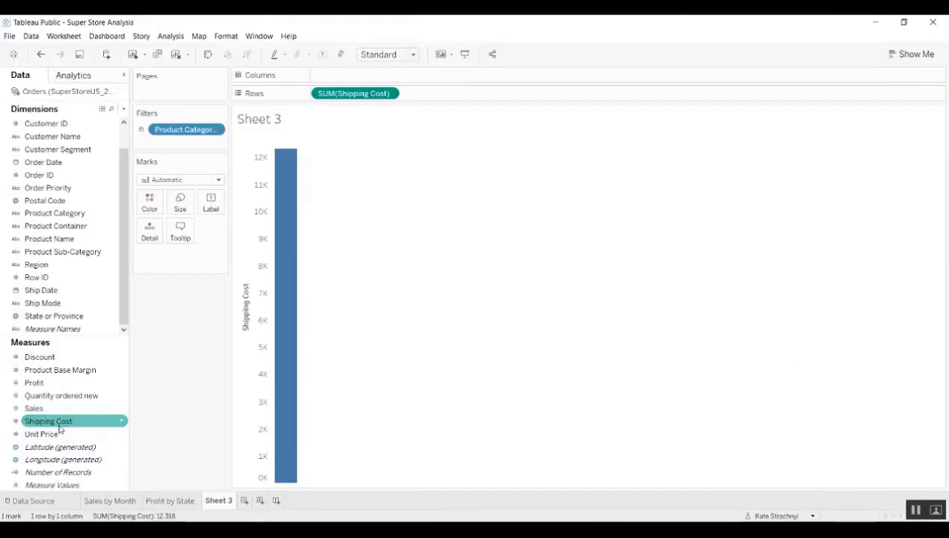
pyautogui.doubleClick(33, 266)
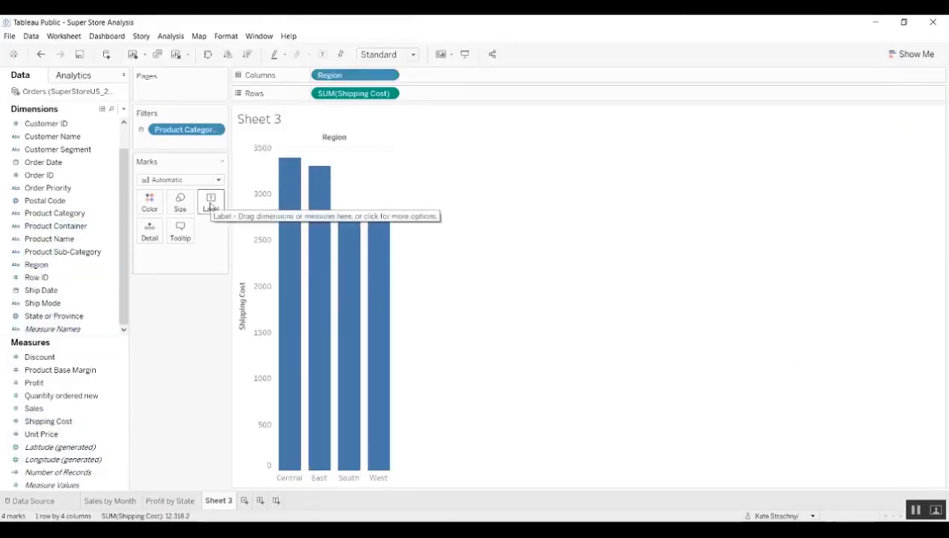
pyautogui.click(210, 207)
pyautogui.click(233, 228)
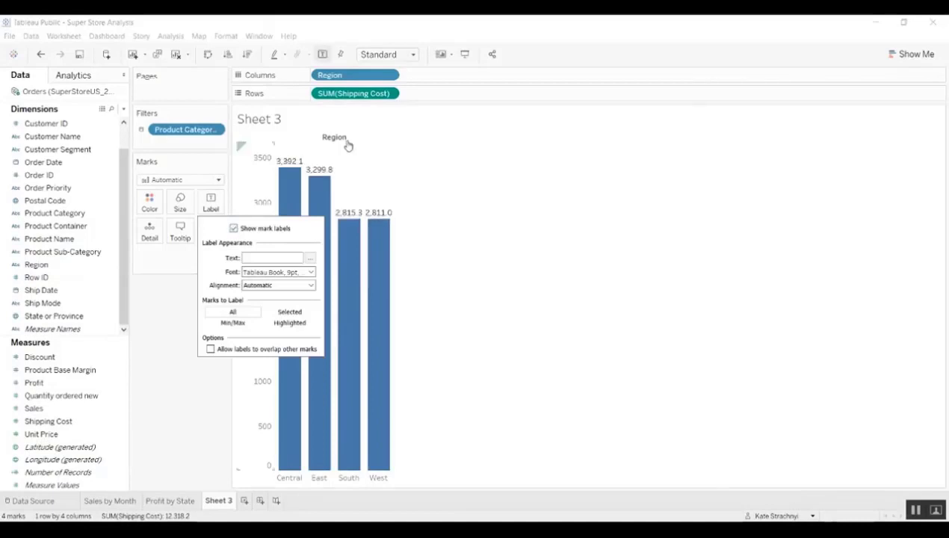
pyautogui.click(388, 94)
pyautogui.click(388, 94)
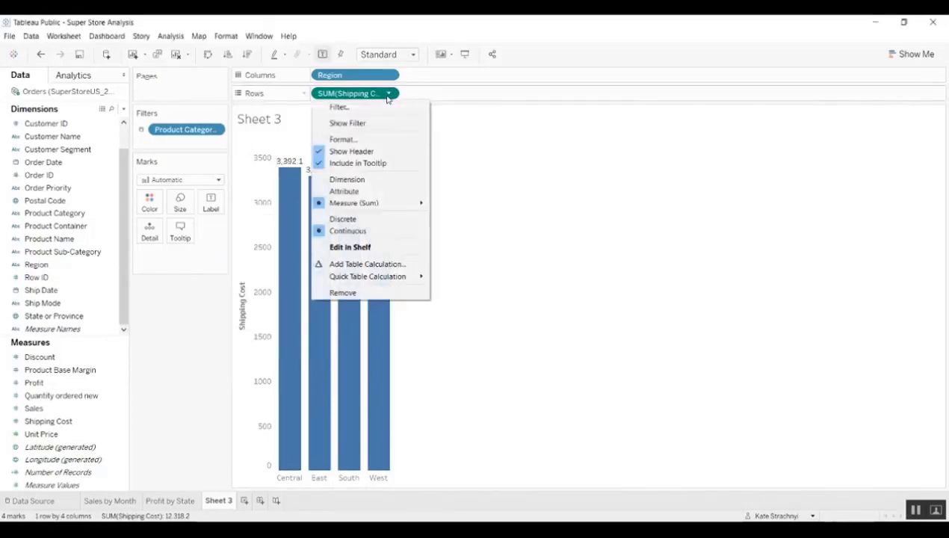
pyautogui.moveTo(389, 205)
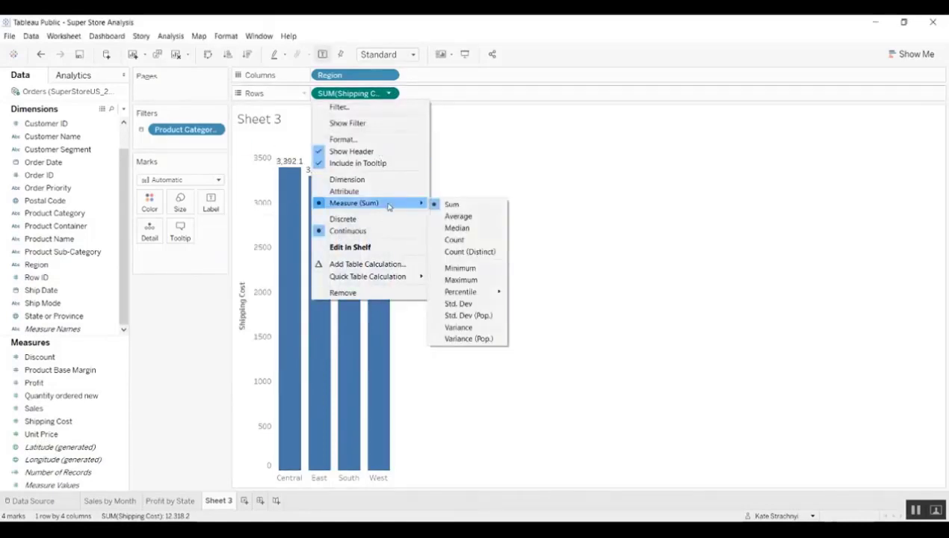
pyautogui.click(465, 215)
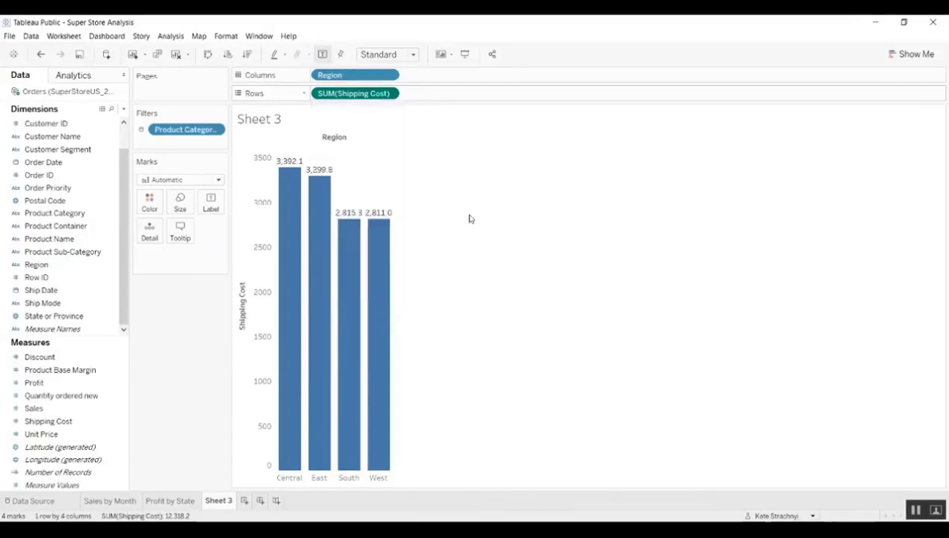
# - Rename Sheet 3 to 'Avg Shipping Cost by Region' and open its field formatting pane
pyautogui.doubleClick(225, 500)
pyautogui.write('A')
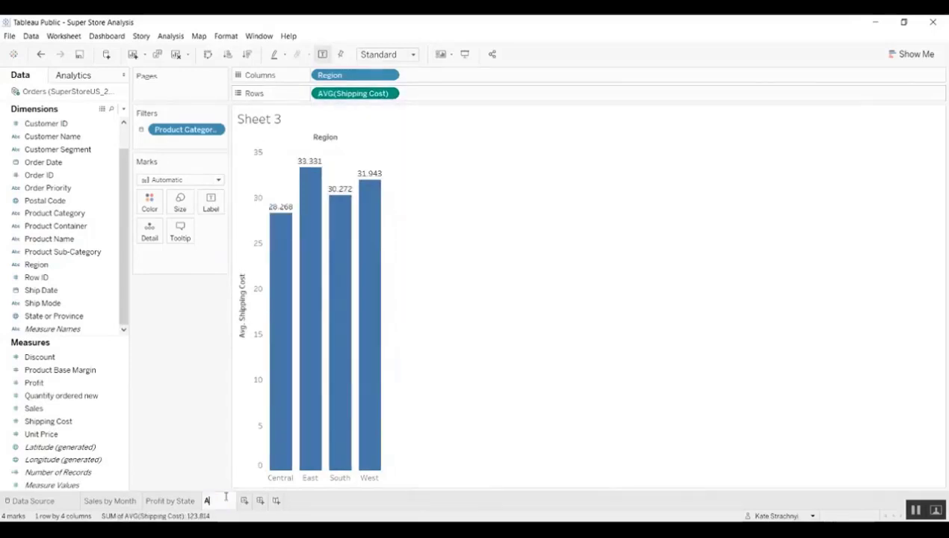
pyautogui.write('vg Shipping Cost by Region')
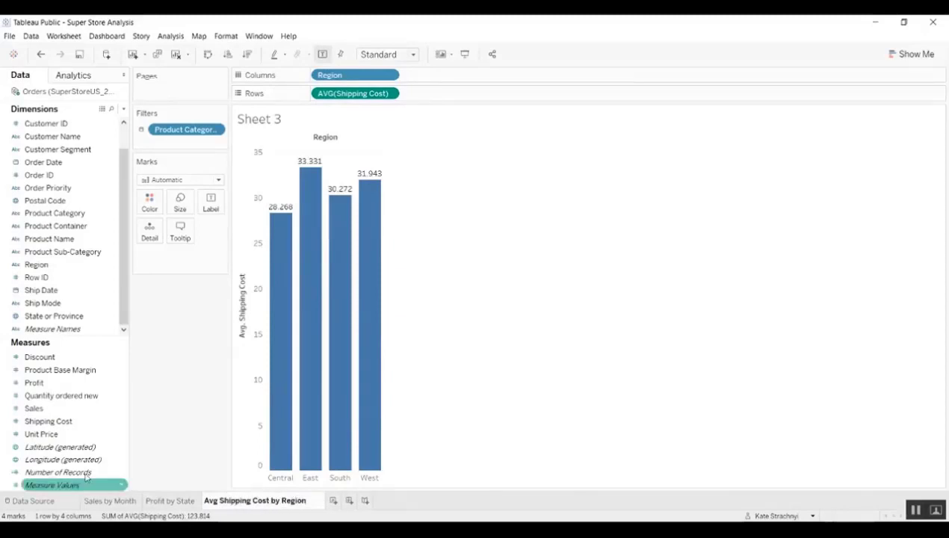
pyautogui.press('Return')
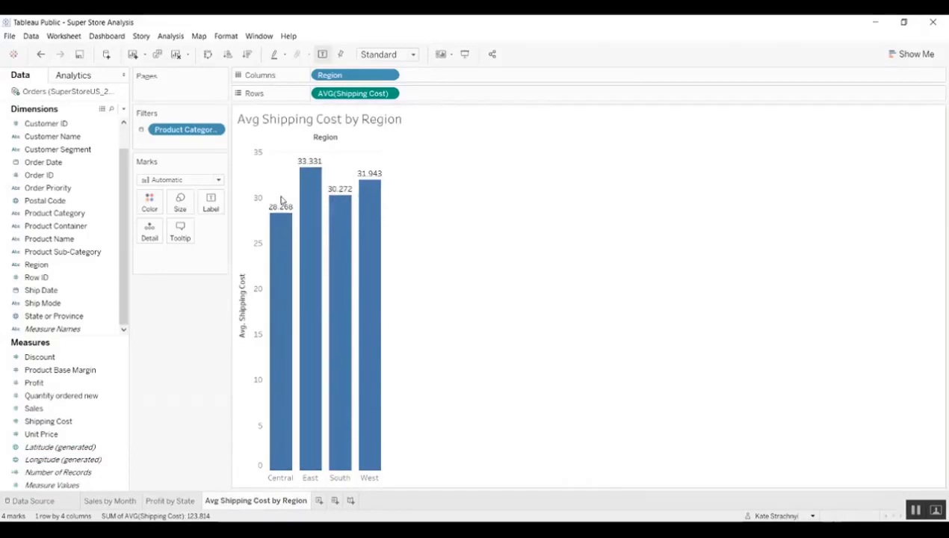
pyautogui.rightClick(281, 201)
pyautogui.click(336, 228)
pyautogui.click(108, 95)
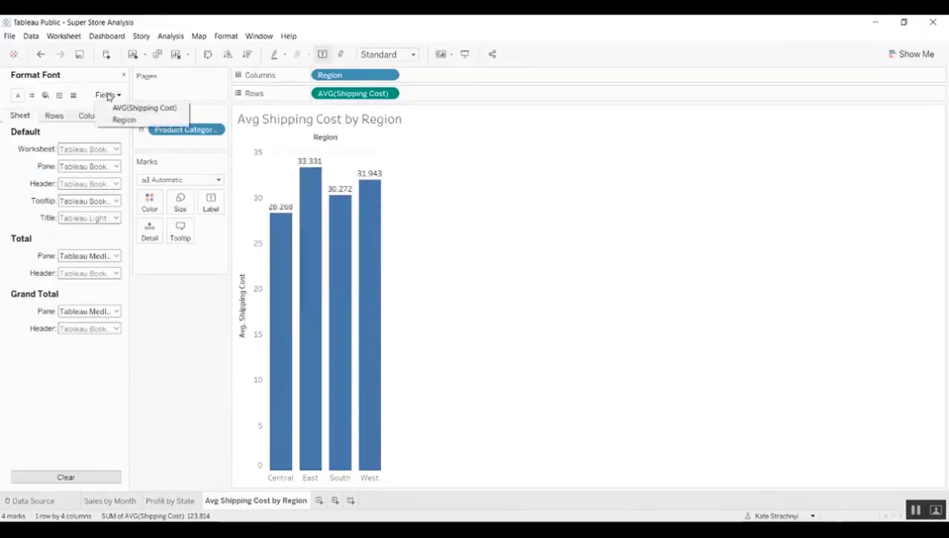
# - Format AVG(Shipping Cost) as custom currency with 1 decimal and hide the value axis
pyautogui.click(118, 107)
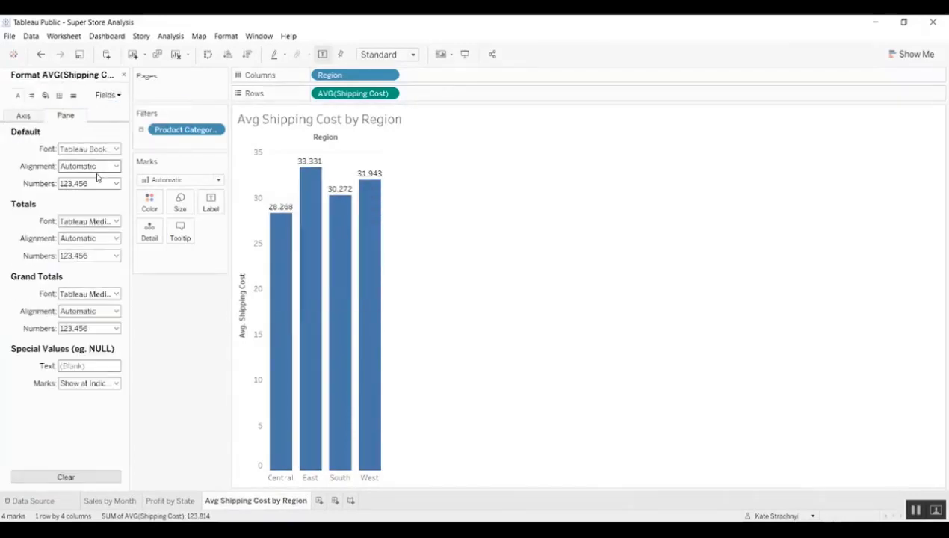
pyautogui.click(102, 184)
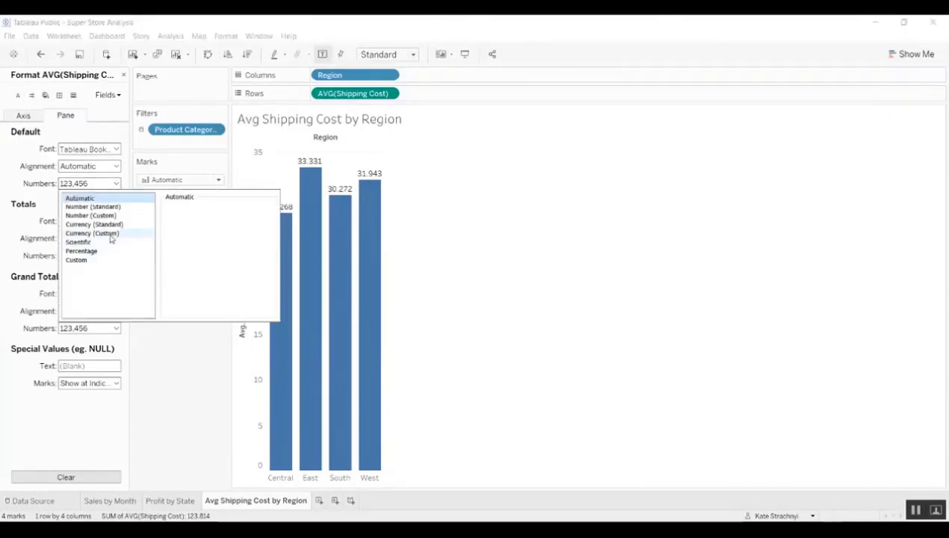
pyautogui.click(111, 234)
pyautogui.click(192, 221)
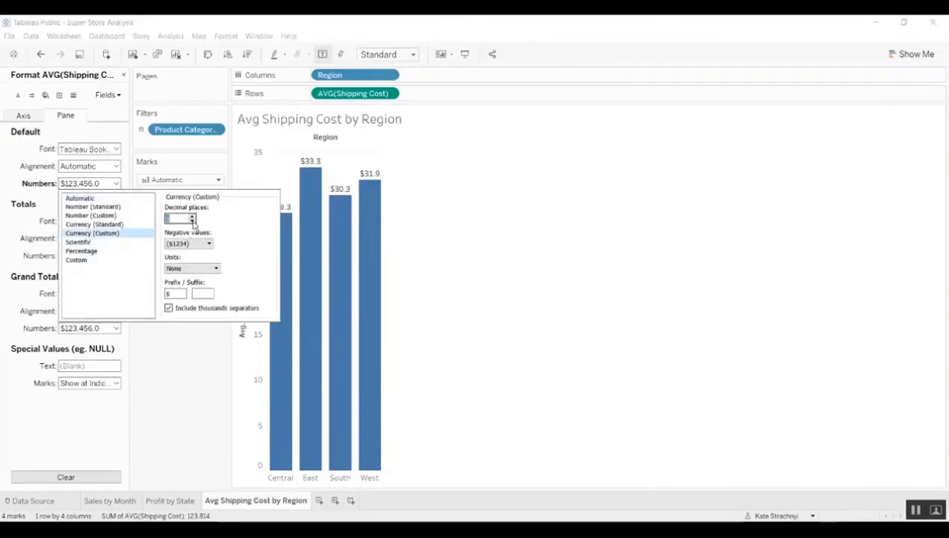
pyautogui.click(211, 361)
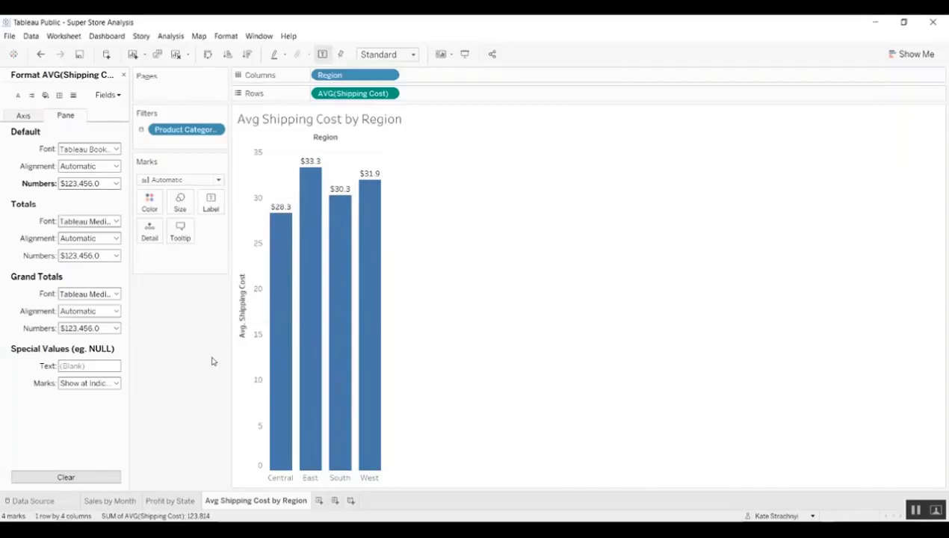
pyautogui.rightClick(257, 333)
pyautogui.click(282, 395)
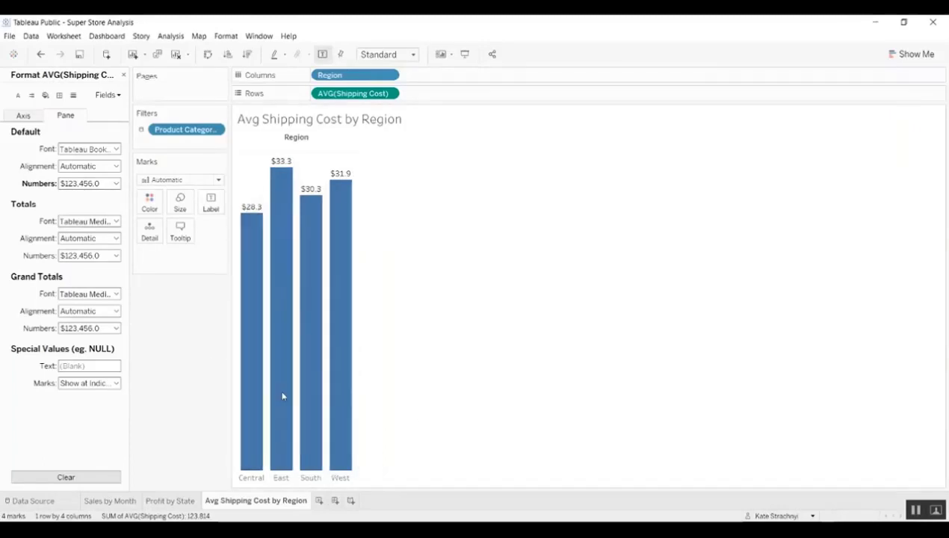
# - Colour the bars by Region and add a new blank worksheet
pyautogui.click(124, 75)
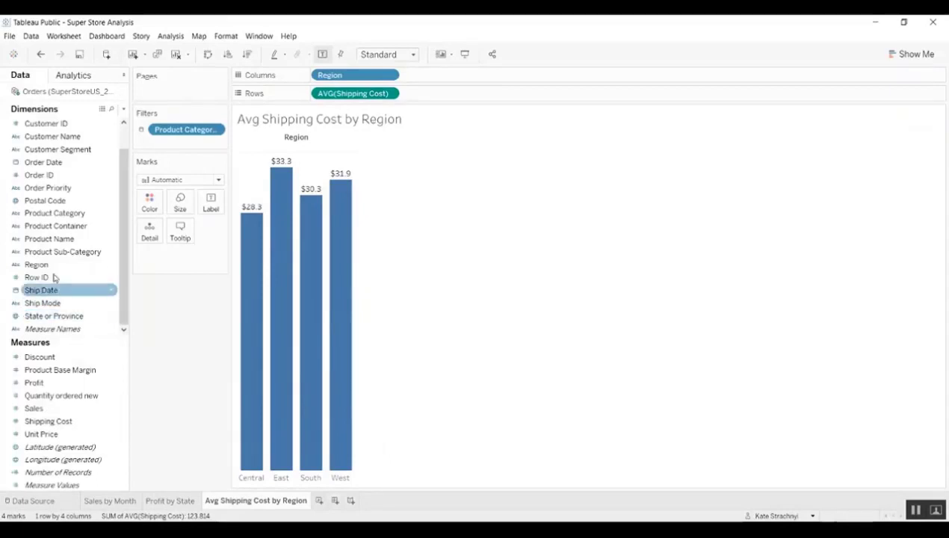
pyautogui.moveTo(77, 257); pyautogui.dragTo(150, 207)
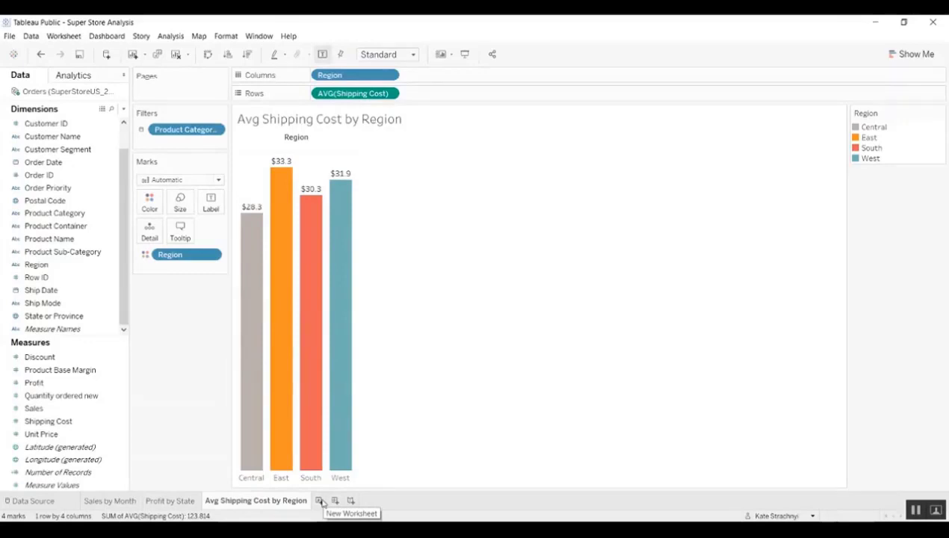
pyautogui.click(320, 501)
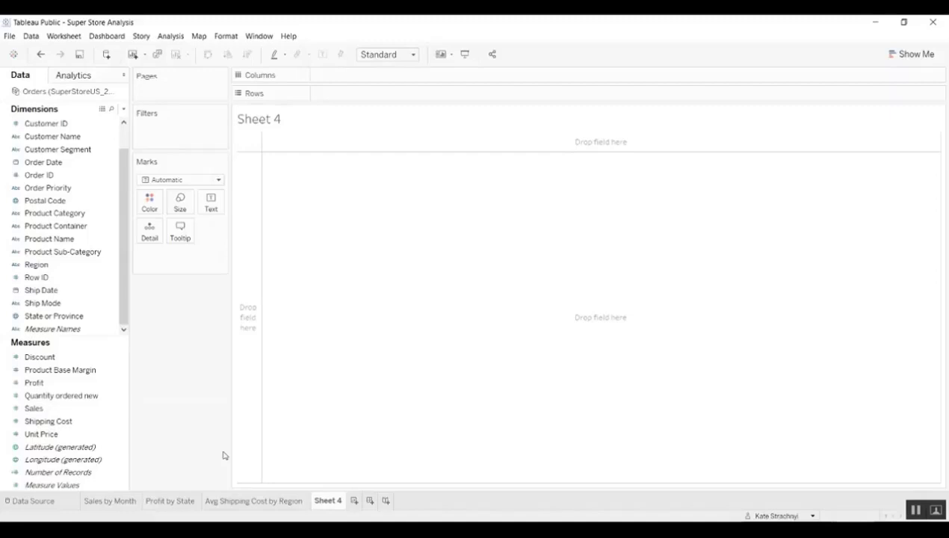
# - Plot Profit and Sales against Order Date by day as two area charts
pyautogui.doubleClick(63, 384)
pyautogui.click(52, 412)
pyautogui.doubleClick(51, 411)
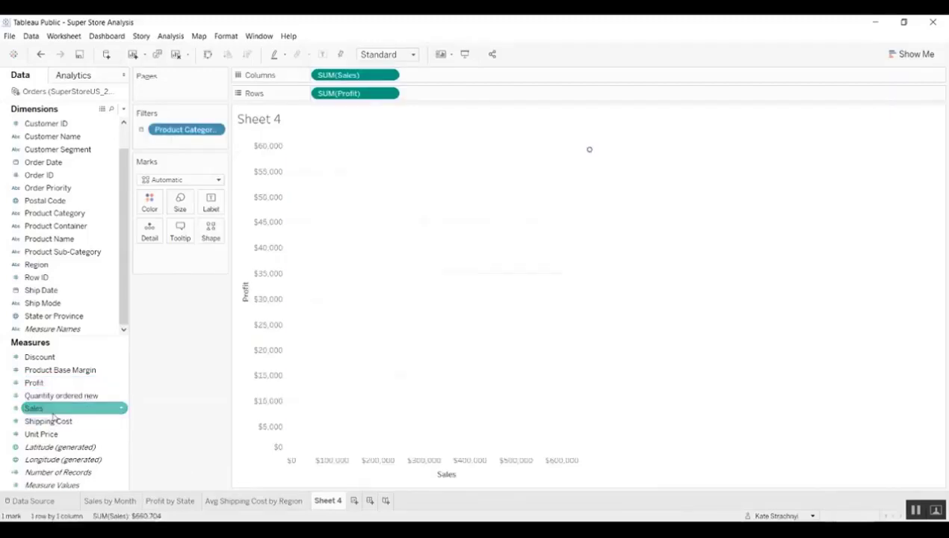
pyautogui.doubleClick(39, 166)
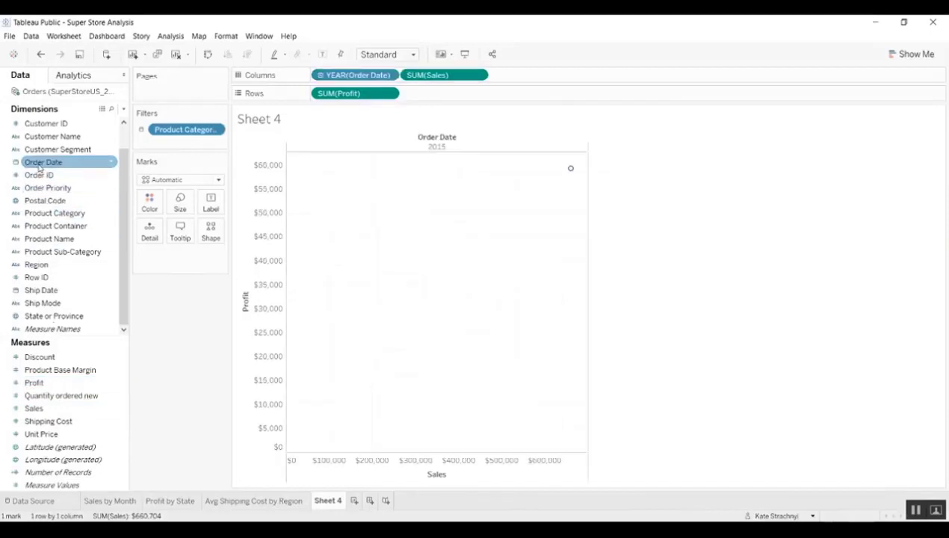
pyautogui.click(389, 76)
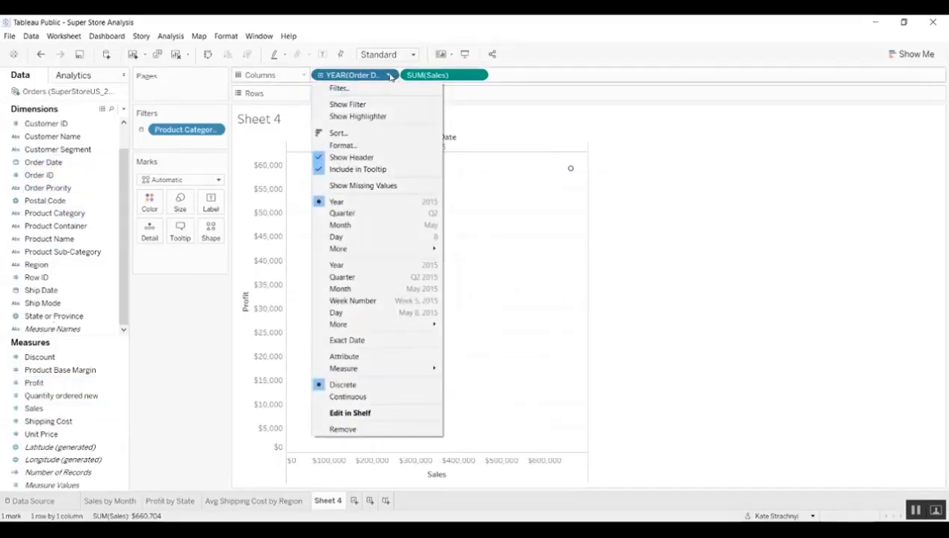
pyautogui.click(382, 313)
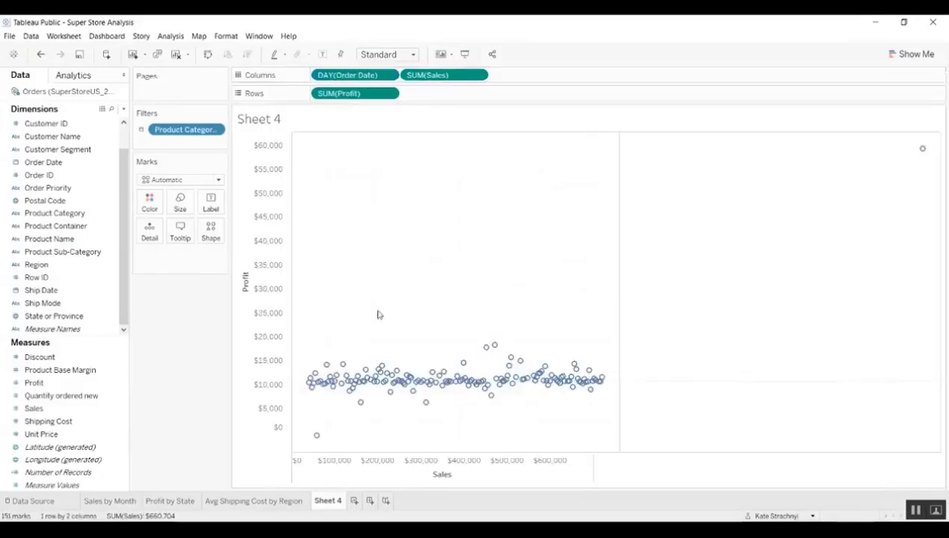
pyautogui.click(910, 54)
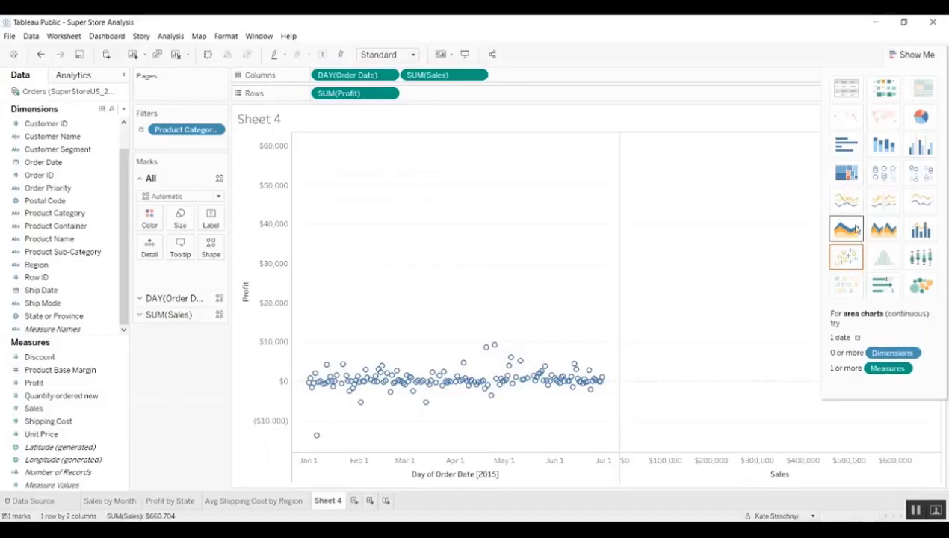
pyautogui.click(856, 228)
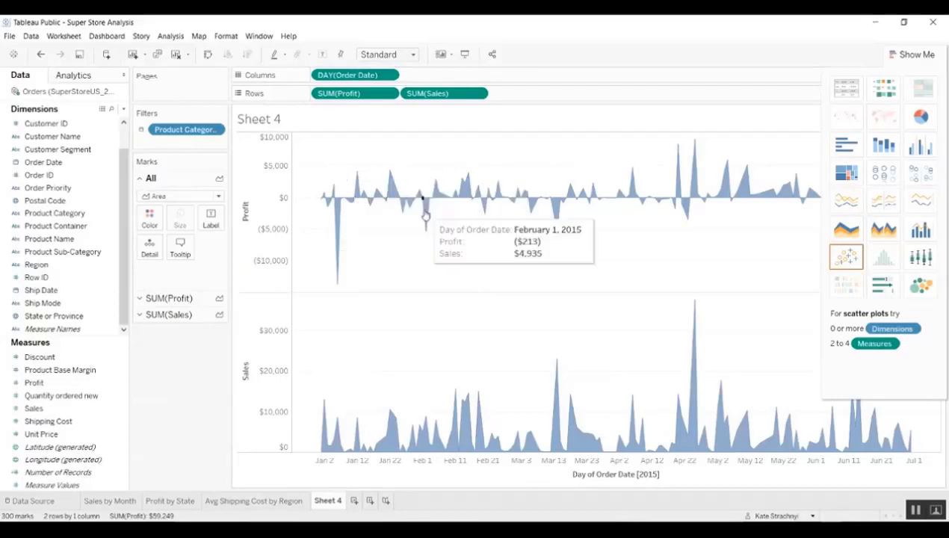
pyautogui.click(899, 59)
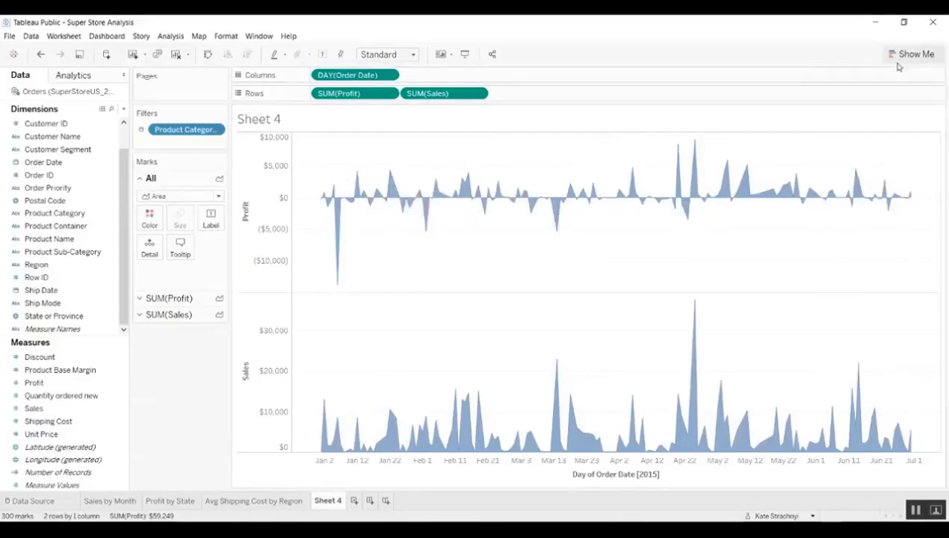
# - Change the Sales marks to a line and colour the Profit area by Profit
pyautogui.click(169, 317)
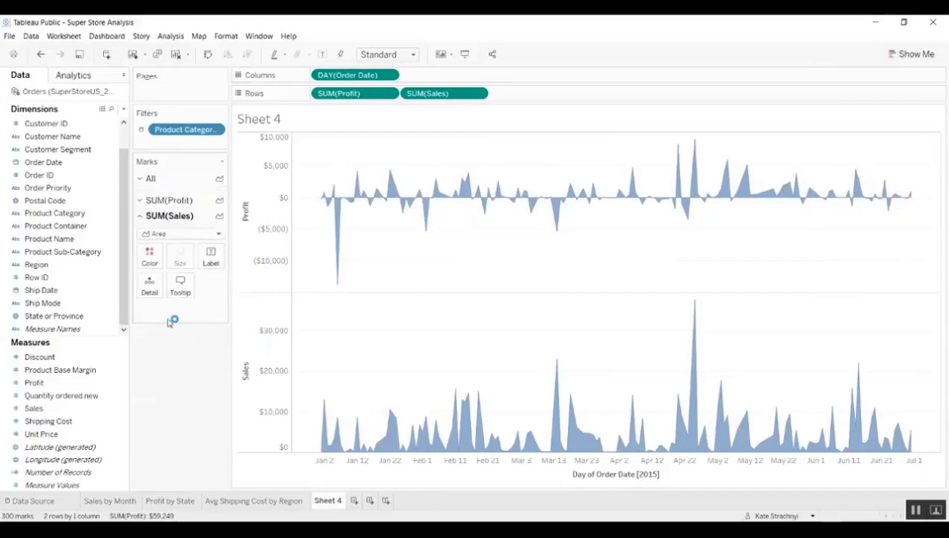
pyautogui.click(179, 228)
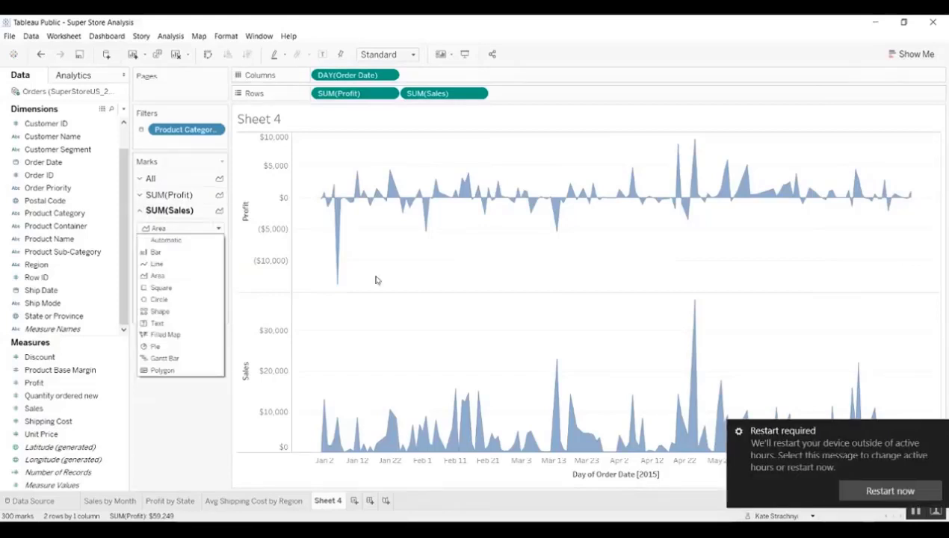
pyautogui.click(181, 265)
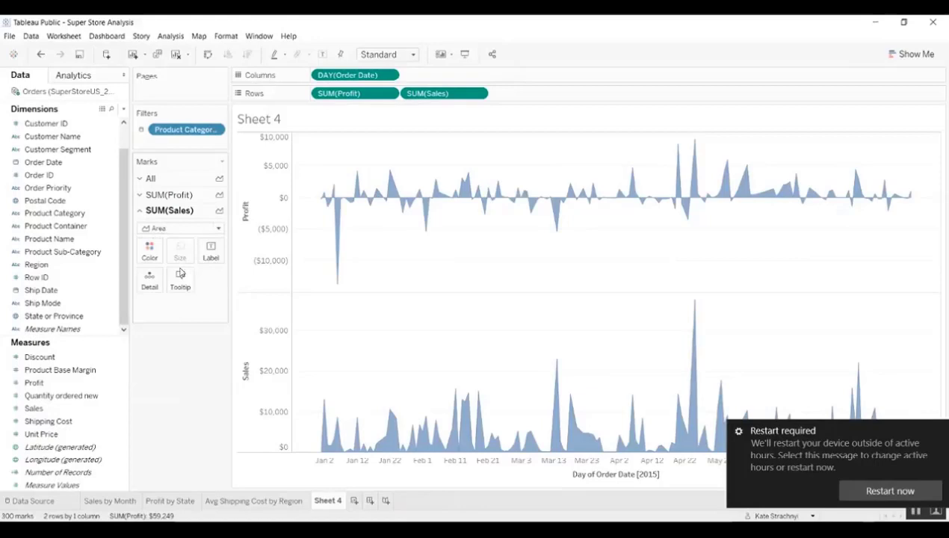
pyautogui.click(187, 196)
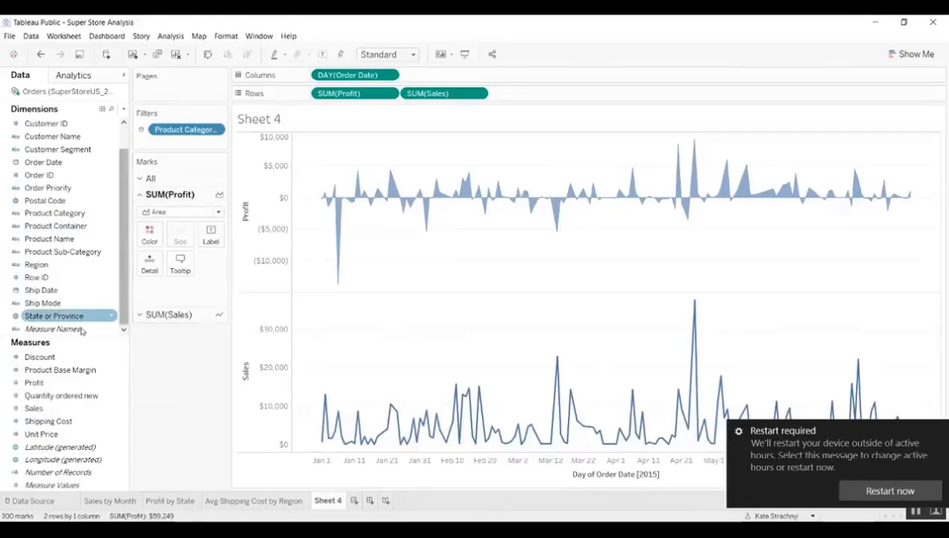
pyautogui.moveTo(37, 383); pyautogui.dragTo(147, 239)
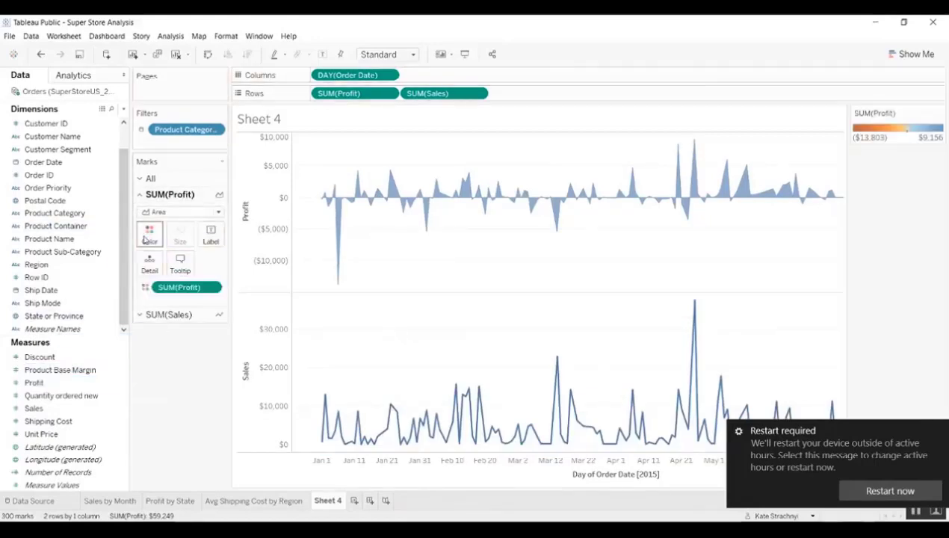
# - Make the Sales line black
pyautogui.click(165, 315)
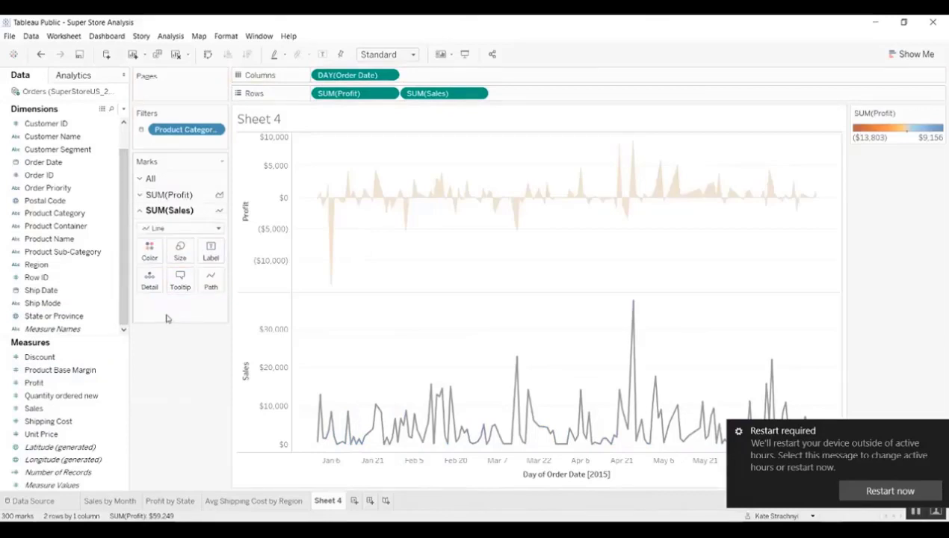
pyautogui.click(150, 251)
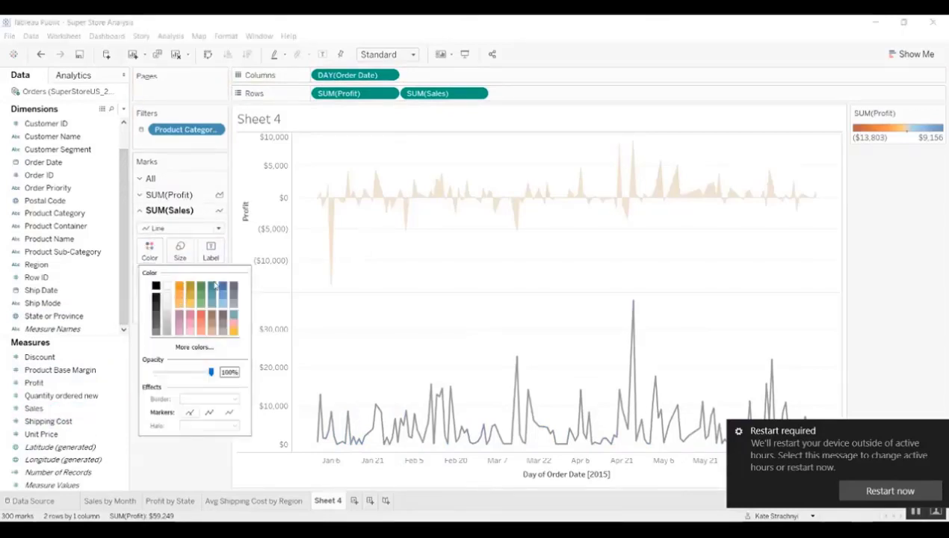
pyautogui.click(155, 288)
pyautogui.click(200, 467)
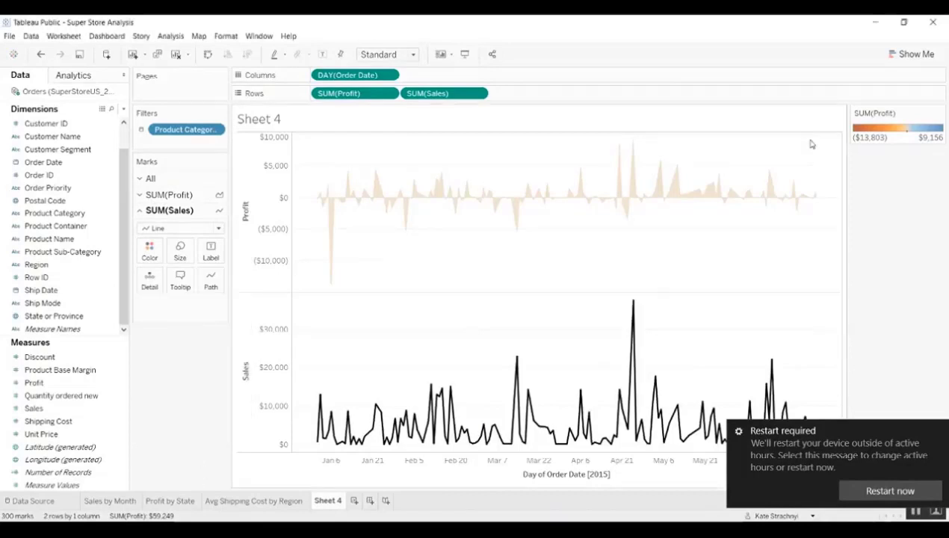
pyautogui.click(938, 433)
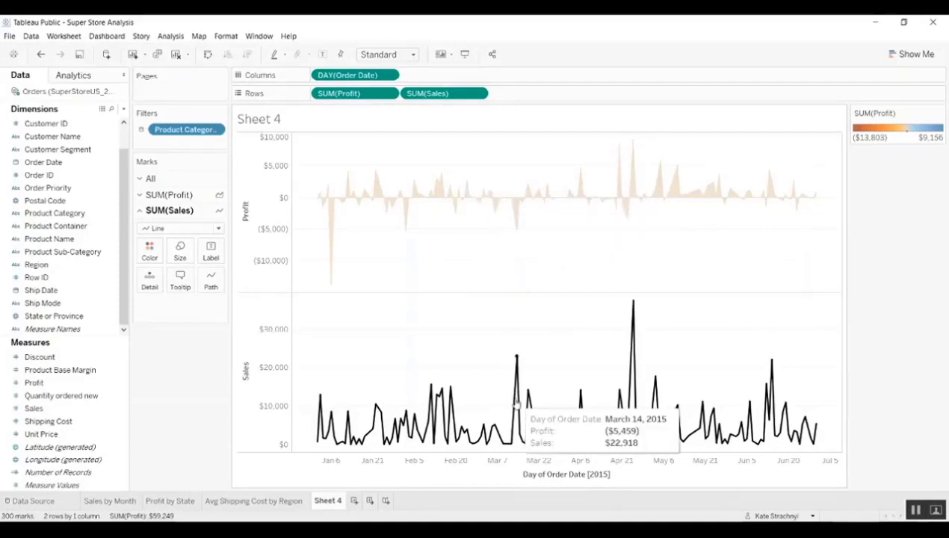
# - Put SUM(Sales) on a dual axis with Profit, synchronize the axes, and hide the Sales axis
pyautogui.click(477, 94)
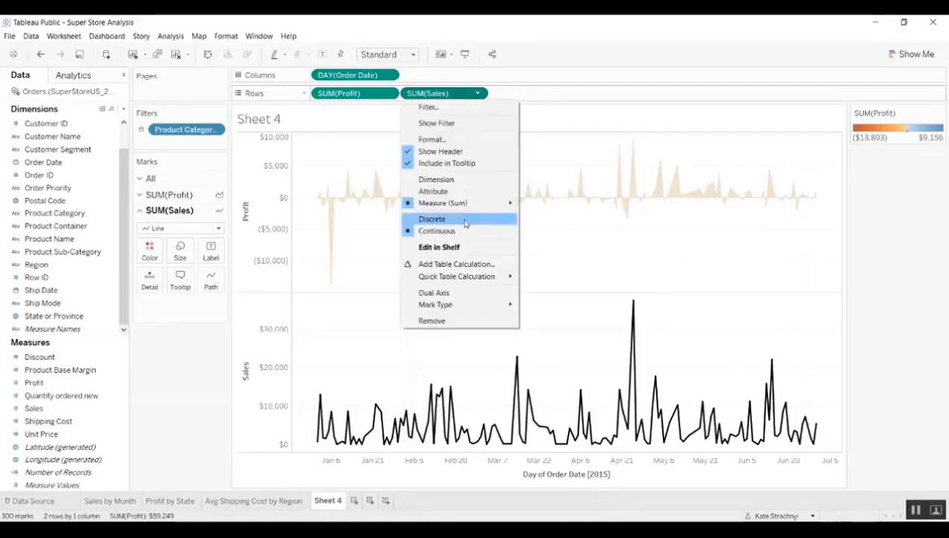
pyautogui.click(458, 293)
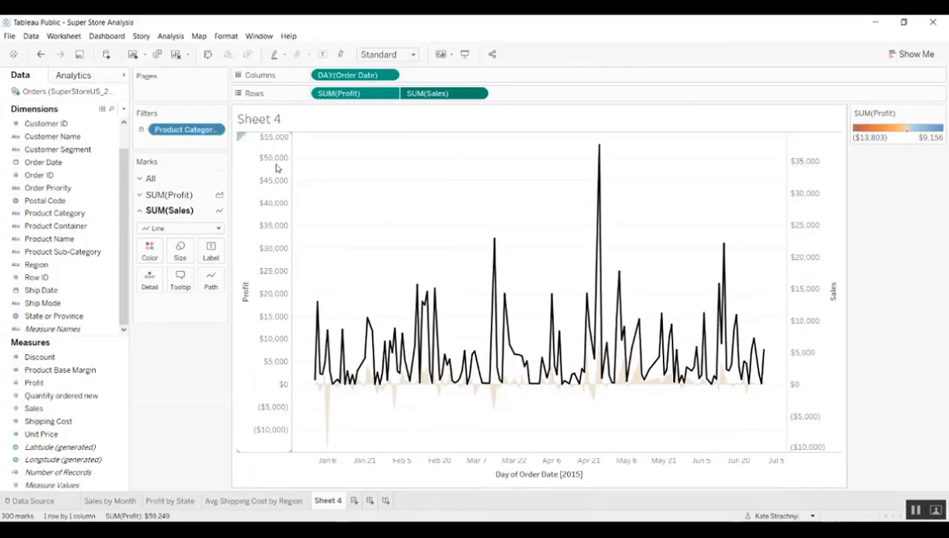
pyautogui.rightClick(807, 182)
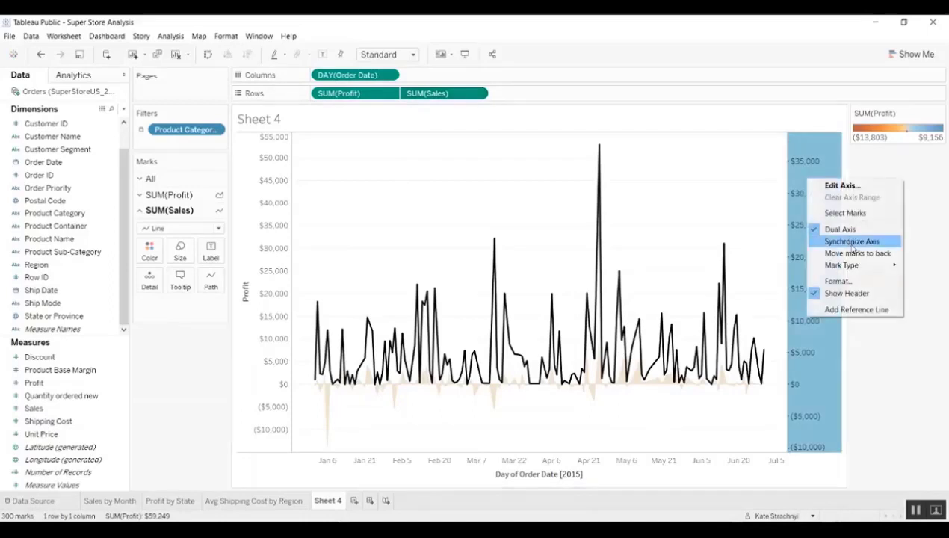
pyautogui.click(849, 241)
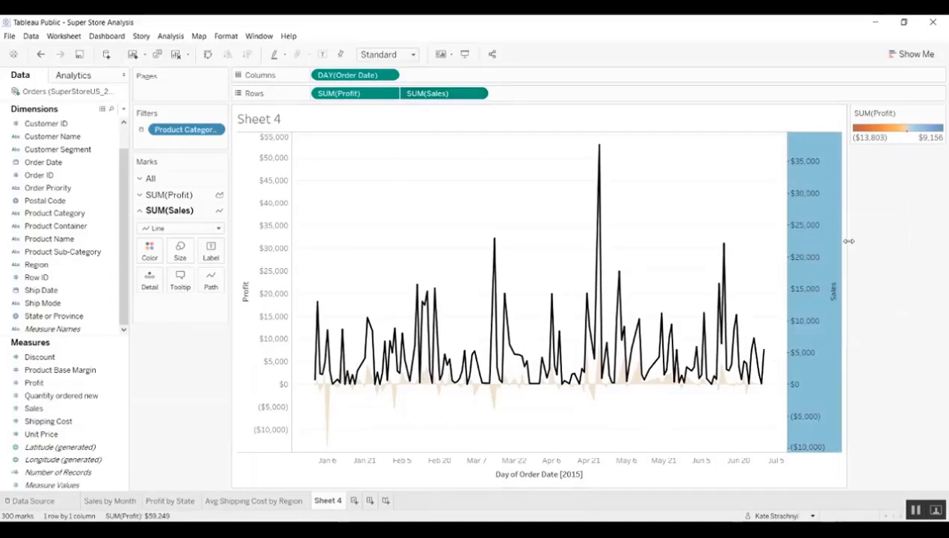
pyautogui.click(736, 191)
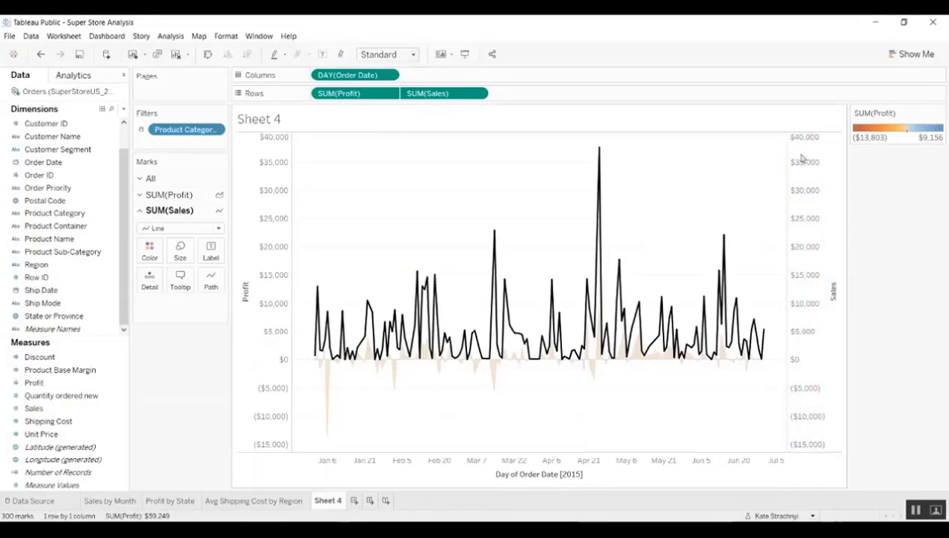
pyautogui.click(822, 173)
pyautogui.rightClick(822, 173)
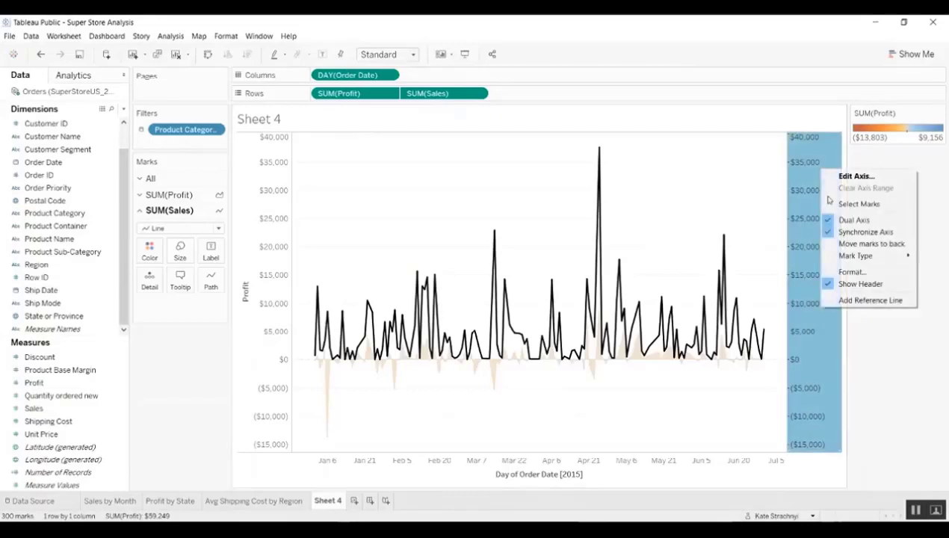
pyautogui.click(834, 284)
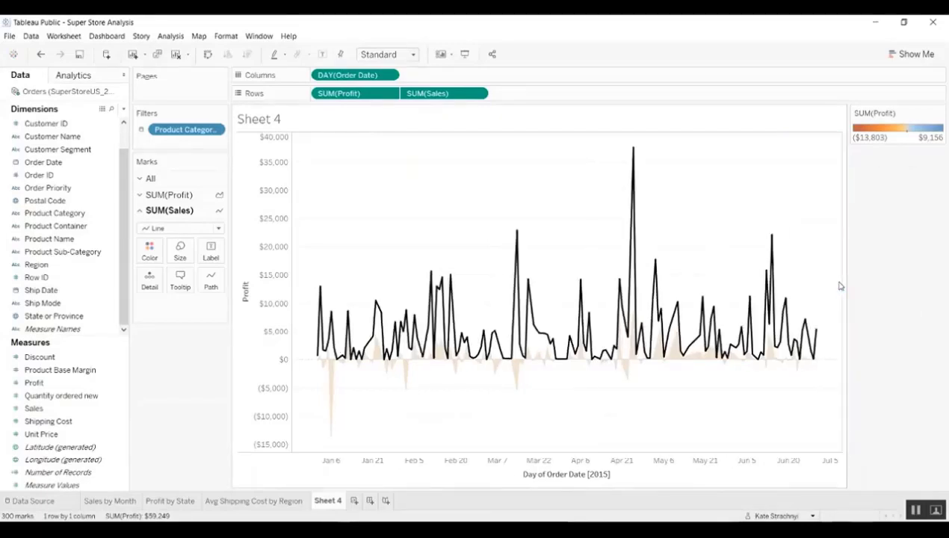
# - Retitle the Profit axis 'Profit & Sales'
pyautogui.doubleClick(250, 281)
pyautogui.click(493, 301)
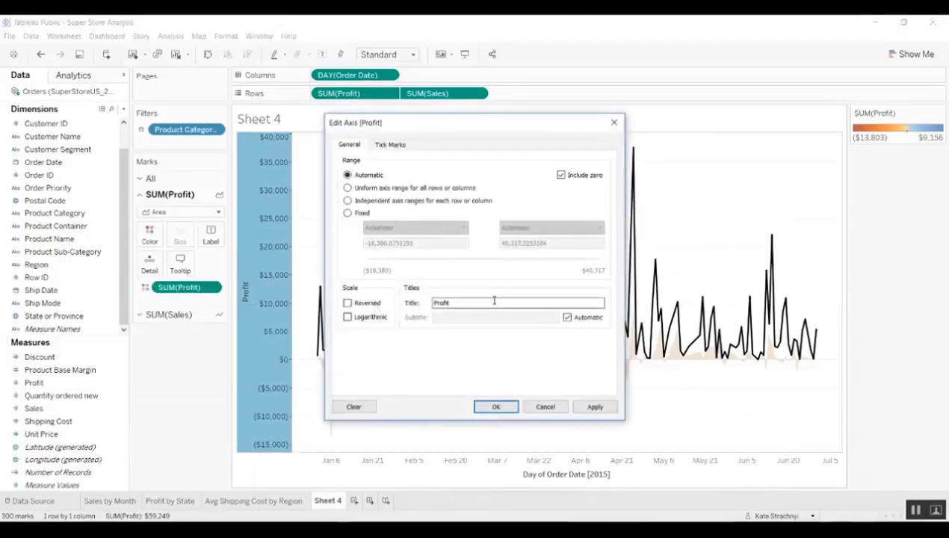
pyautogui.write('& Sales')
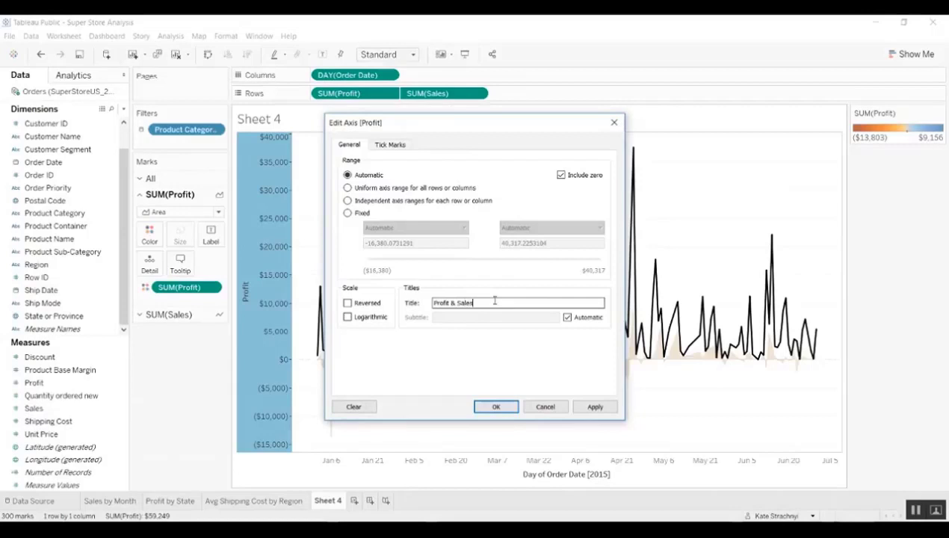
pyautogui.click(603, 408)
pyautogui.click(570, 478)
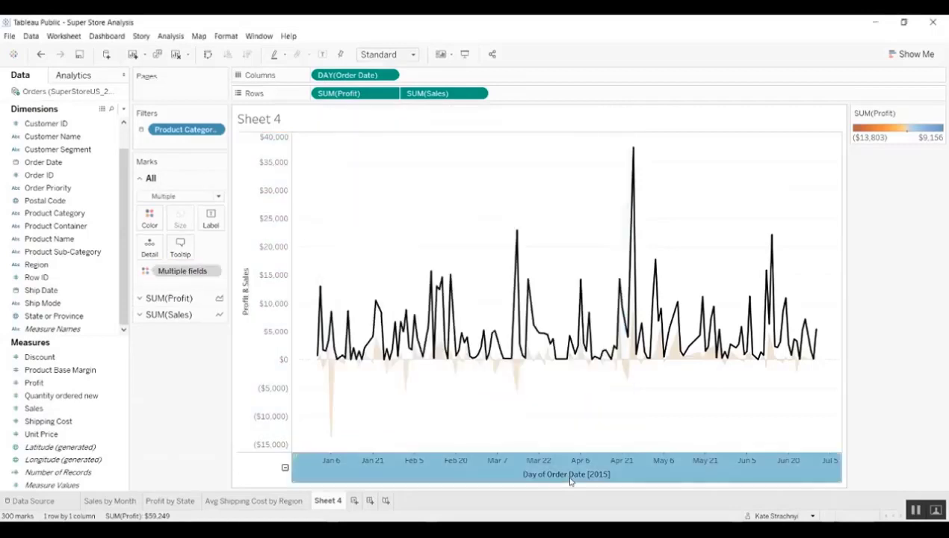
# - Delete the Day of Order Date axis title
pyautogui.click(570, 482)
pyautogui.click(570, 481)
pyautogui.doubleClick(576, 477)
pyautogui.tripleClick(502, 303)
pyautogui.press('BackSpace')
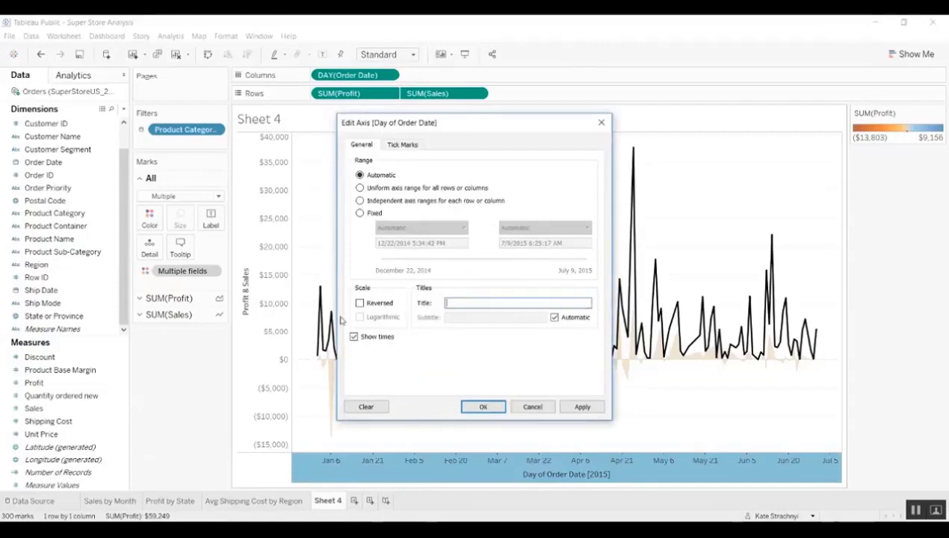
pyautogui.click(582, 406)
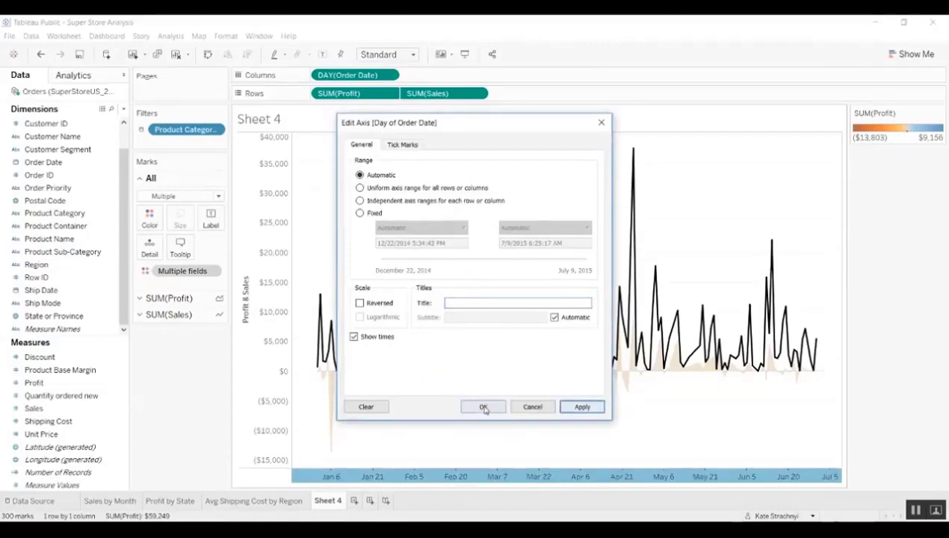
pyautogui.click(484, 407)
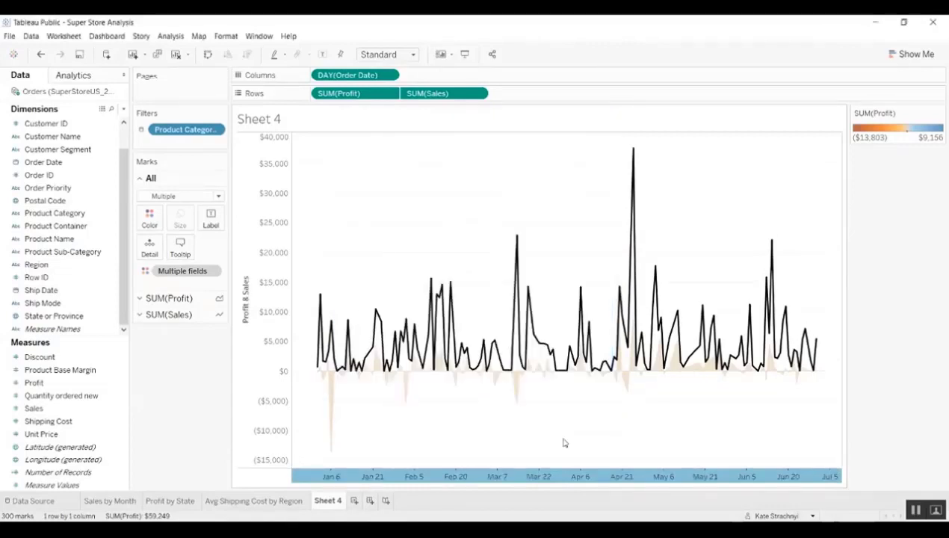
pyautogui.doubleClick(328, 502)
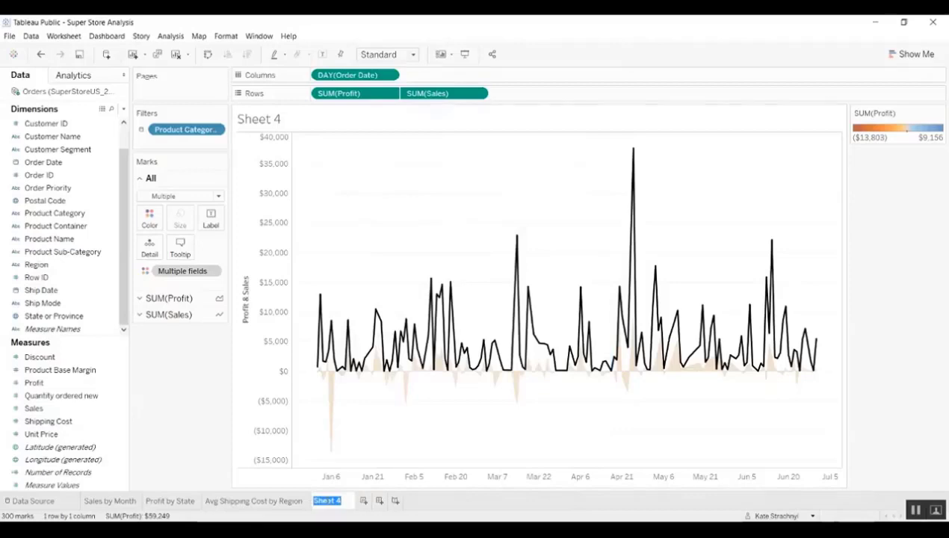
# - Name the fourth worksheet 'Profit & Sales'
pyautogui.write('Profit')
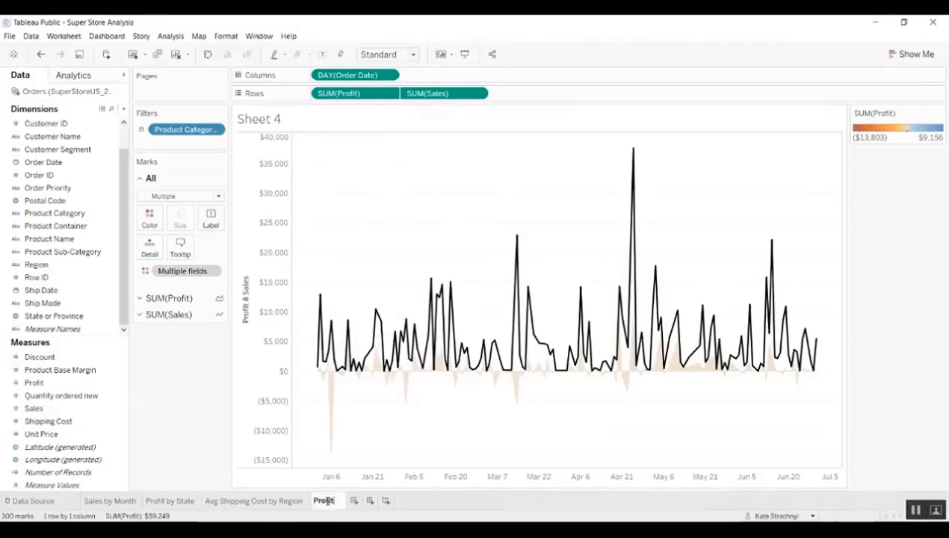
pyautogui.write(' & Sales')
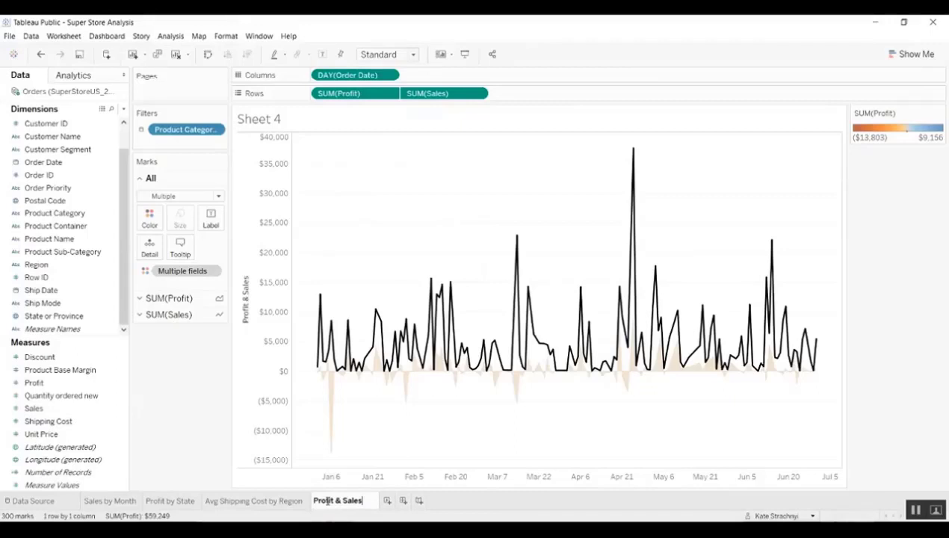
pyautogui.click(249, 449)
pyautogui.press('Return')
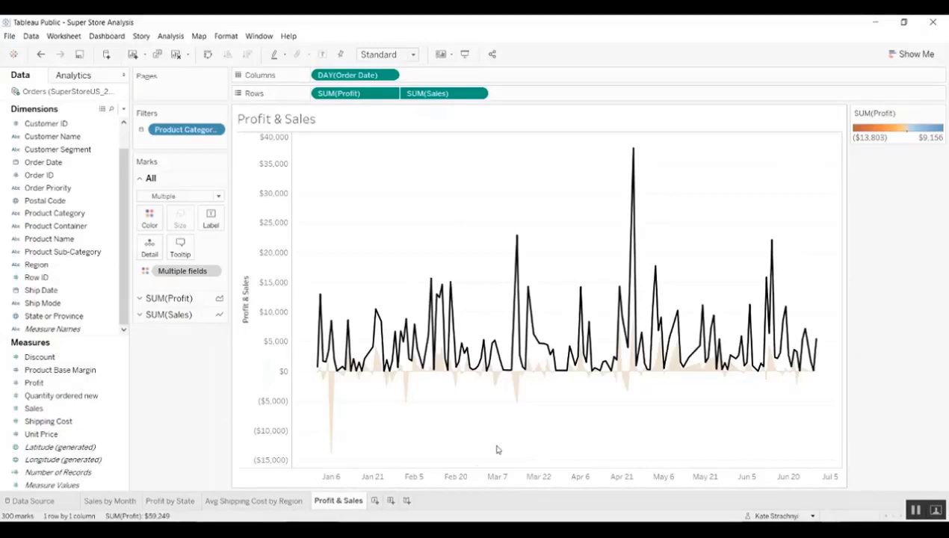
# - Create a new dashboard and raise its size range maximum width to 1350 px
pyautogui.click(390, 500)
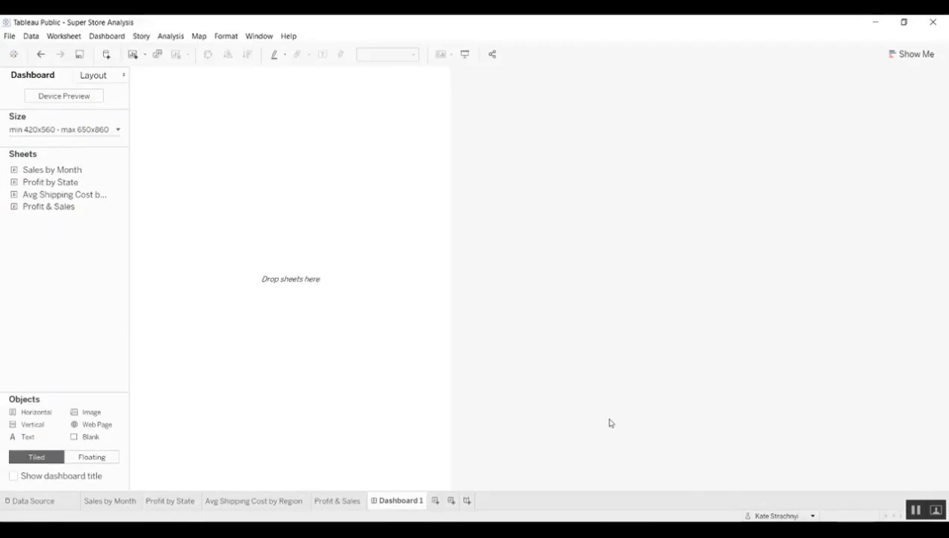
pyautogui.click(52, 130)
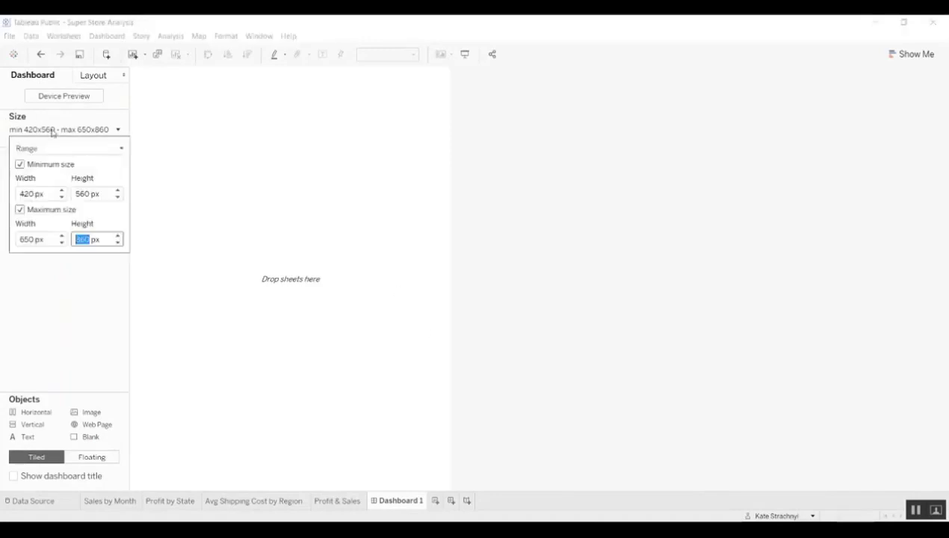
pyautogui.click(61, 235)
pyautogui.click(61, 236)
pyautogui.click(61, 236)
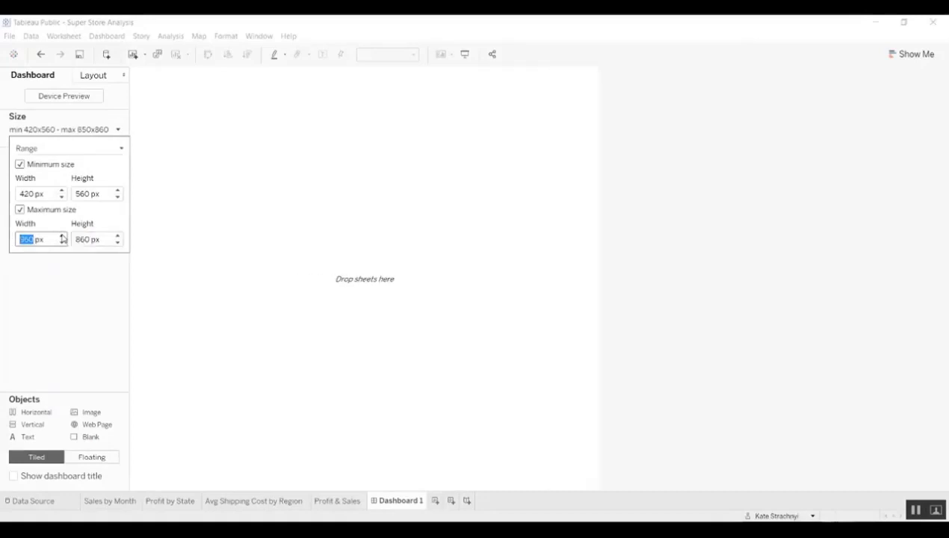
pyautogui.click(61, 235)
pyautogui.click(62, 236)
pyautogui.click(61, 236)
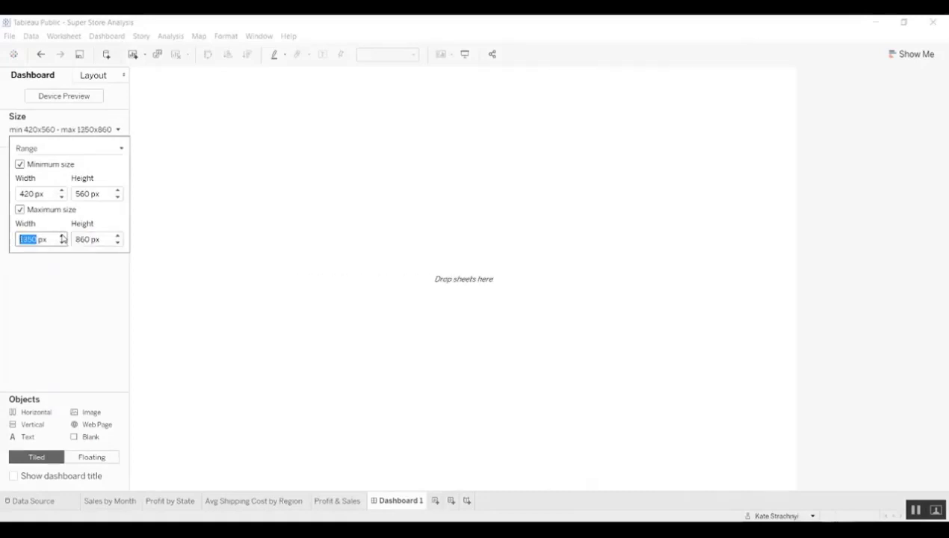
pyautogui.click(414, 235)
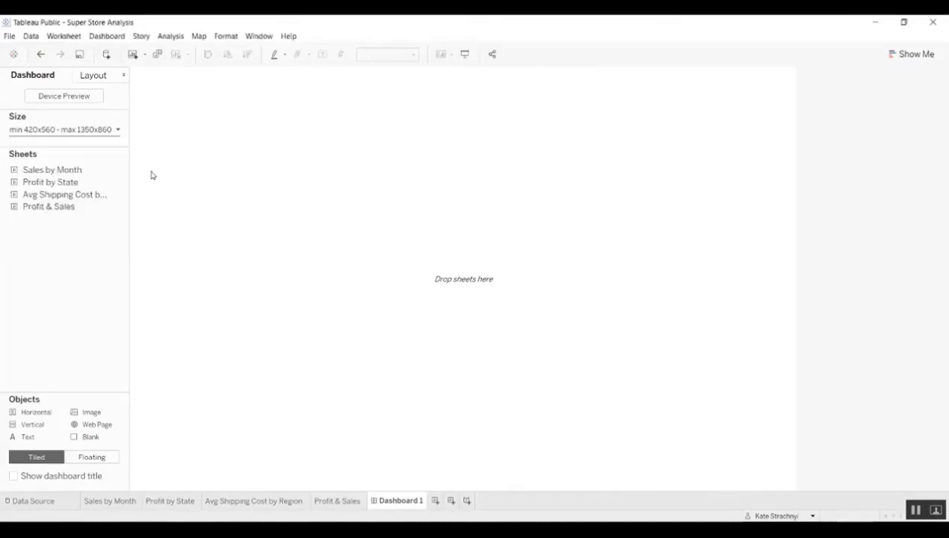
# - Show the dashboard title and rename the dashboard to 'Super Store Data Analysis'
pyautogui.click(14, 477)
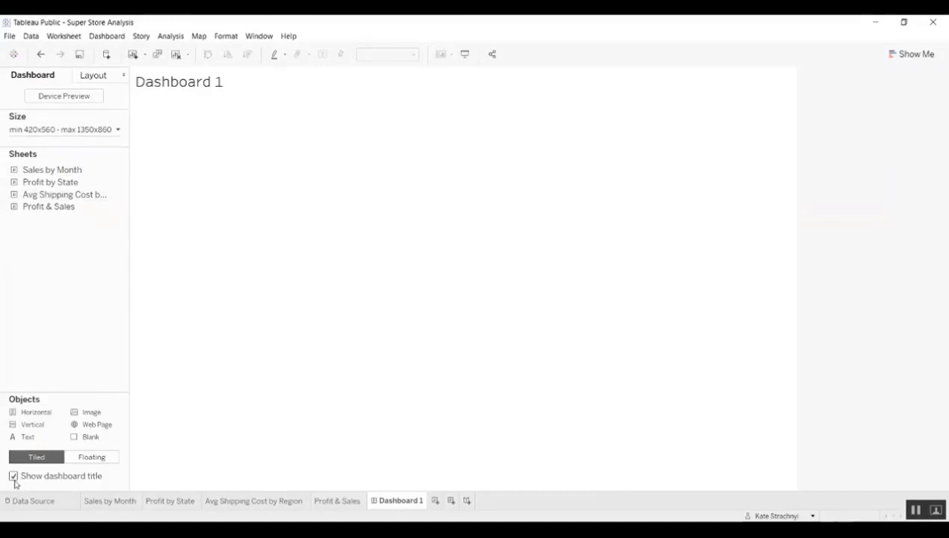
pyautogui.doubleClick(402, 501)
pyautogui.write('Super Store Data Anal')
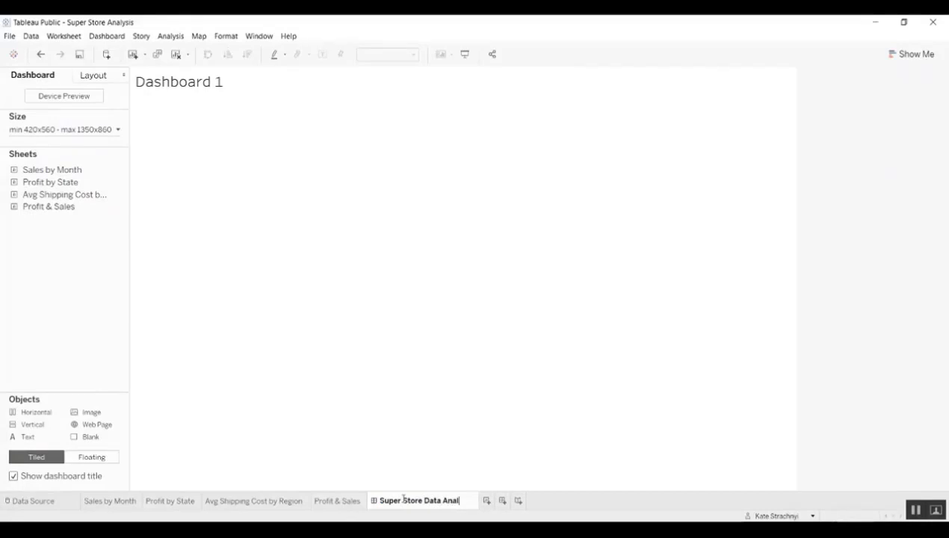
pyautogui.write('ysis')
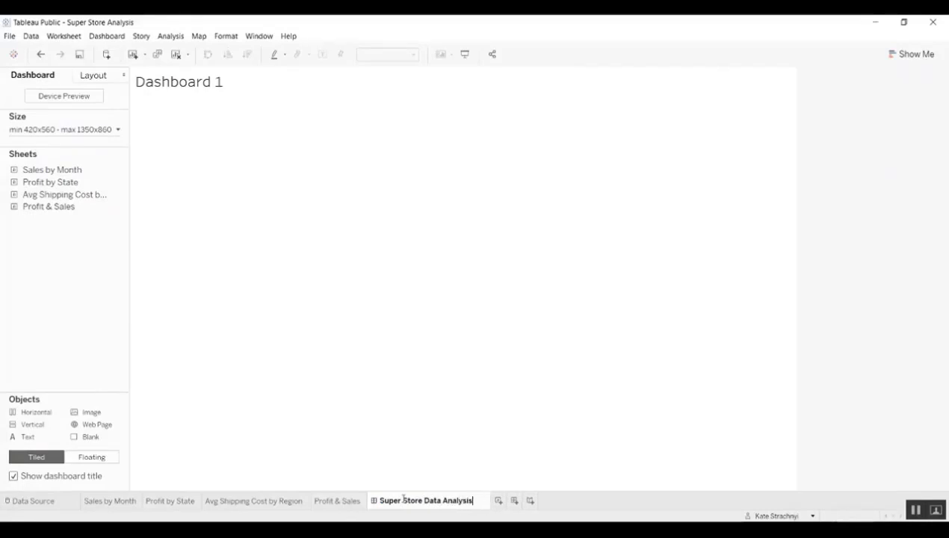
pyautogui.click(417, 358)
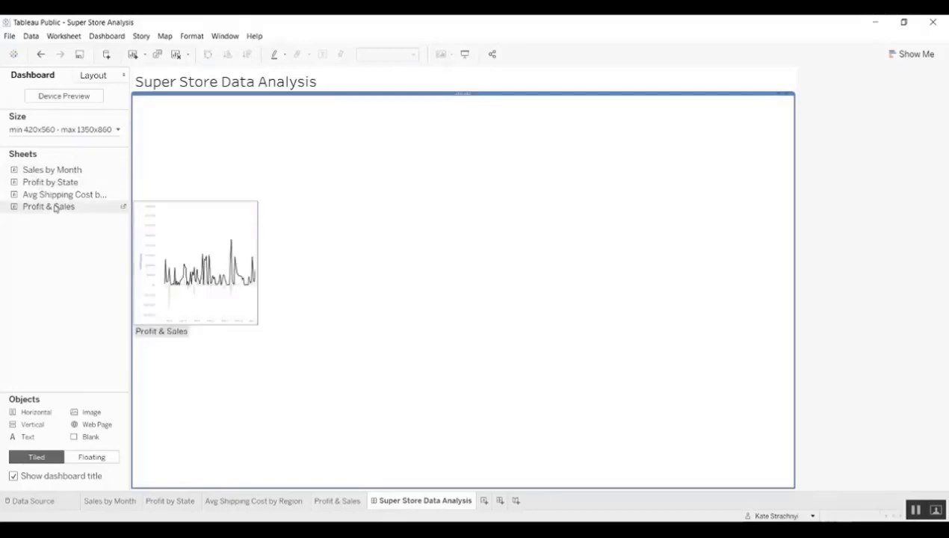
# - Place Profit by State, Avg Shipping Cost by Region, Sales by Month and Profit & Sales in a grid
pyautogui.moveTo(52, 191); pyautogui.dragTo(183, 158)
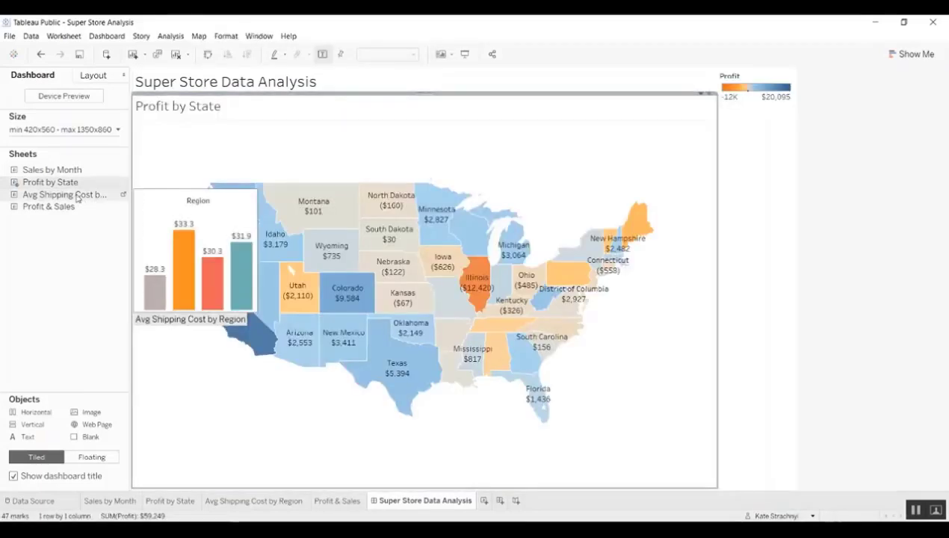
pyautogui.moveTo(77, 197); pyautogui.dragTo(428, 373)
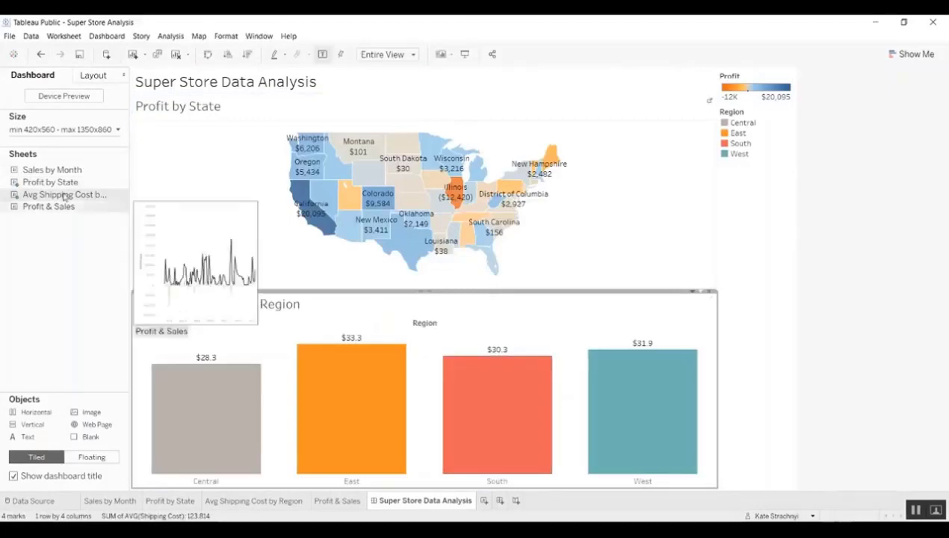
pyautogui.moveTo(40, 173); pyautogui.dragTo(626, 202)
pyautogui.moveTo(37, 206); pyautogui.dragTo(609, 335)
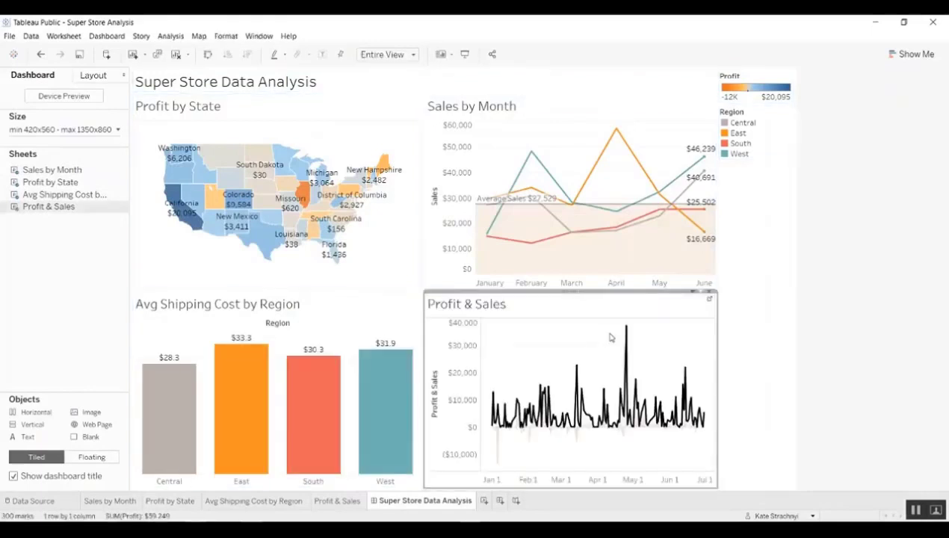
# - Drag the dividers to widen the map and shipping cost bars in the left column
pyautogui.moveTo(435, 254); pyautogui.dragTo(454, 254)
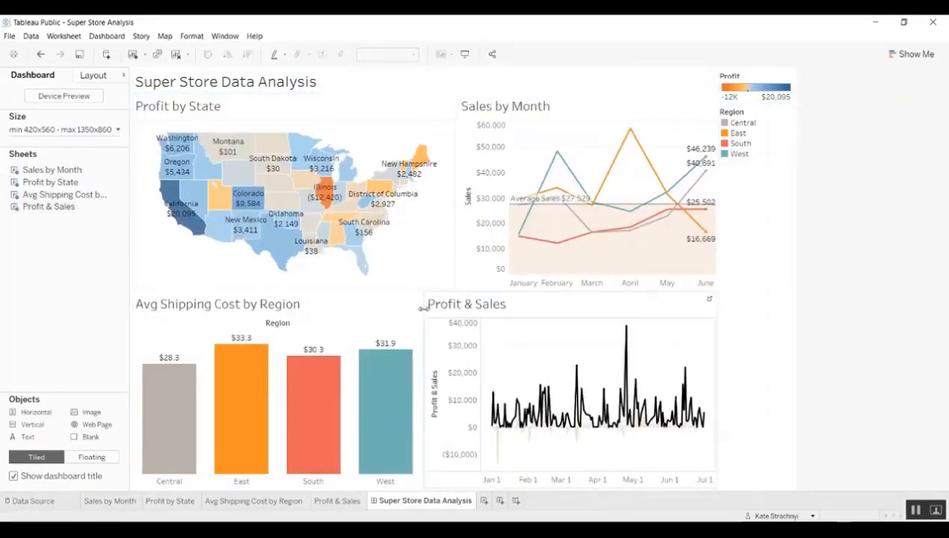
pyautogui.moveTo(423, 307); pyautogui.dragTo(408, 384)
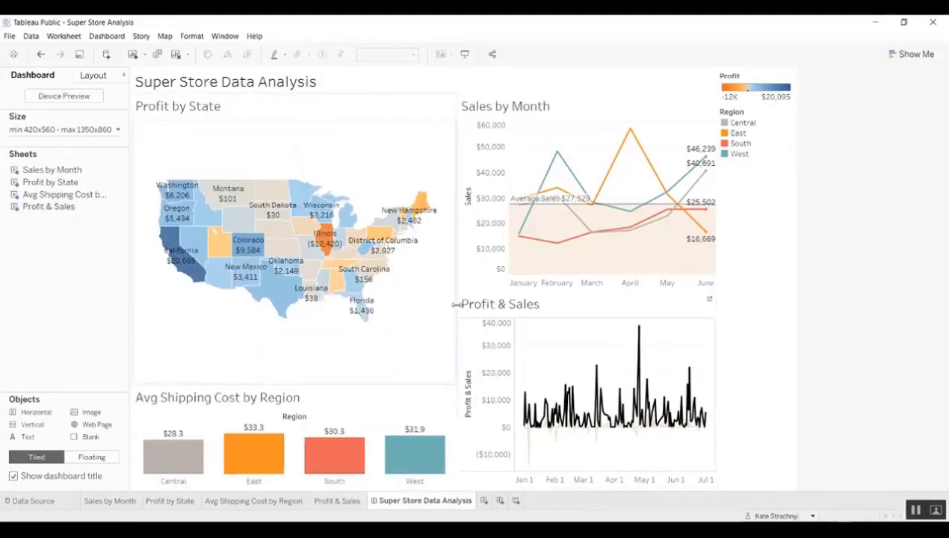
pyautogui.moveTo(454, 305); pyautogui.dragTo(470, 305)
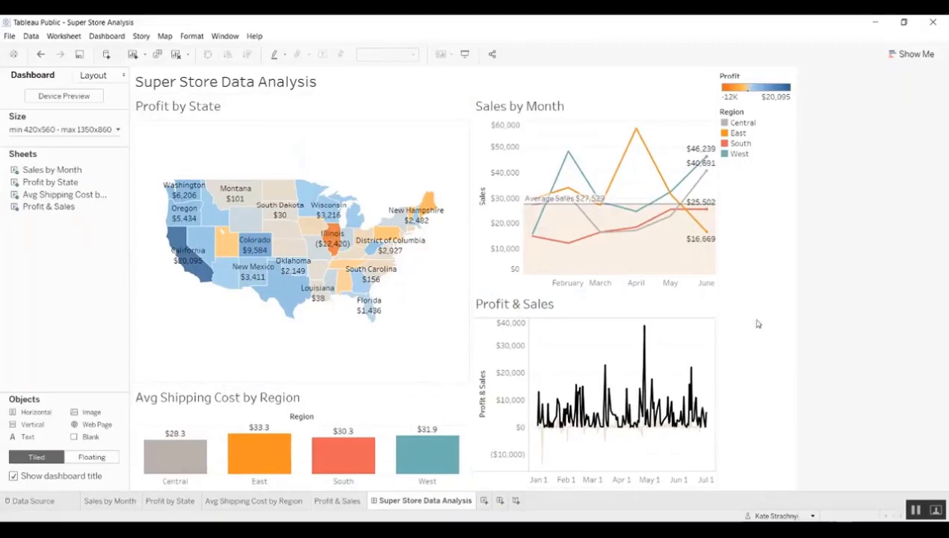
pyautogui.click(689, 351)
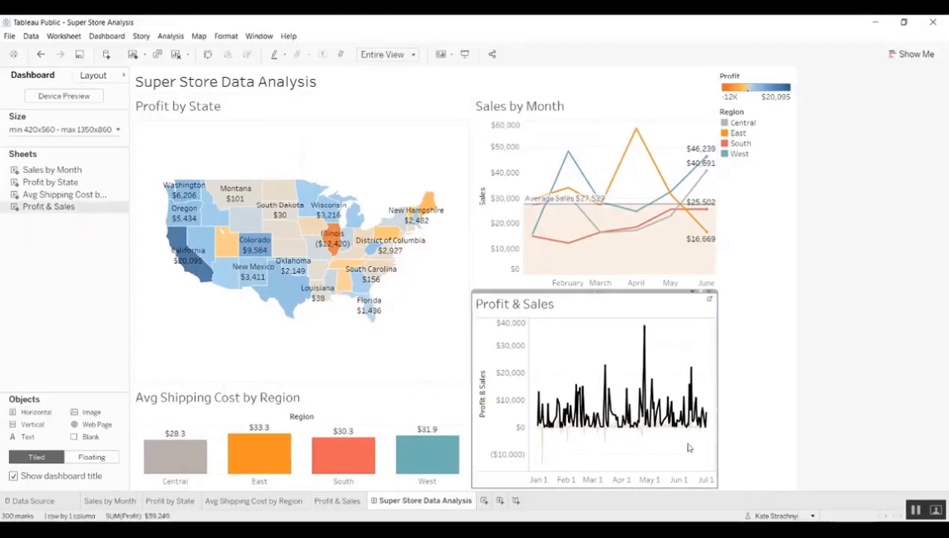
pyautogui.click(880, 342)
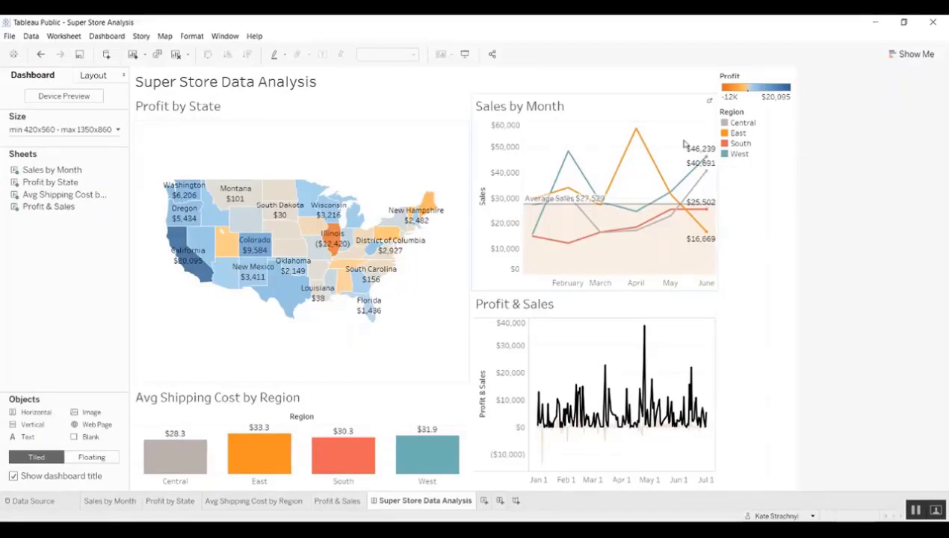
# - Inspect the Product Category filter options on the Sales by Month worksheet
pyautogui.click(687, 101)
pyautogui.click(693, 98)
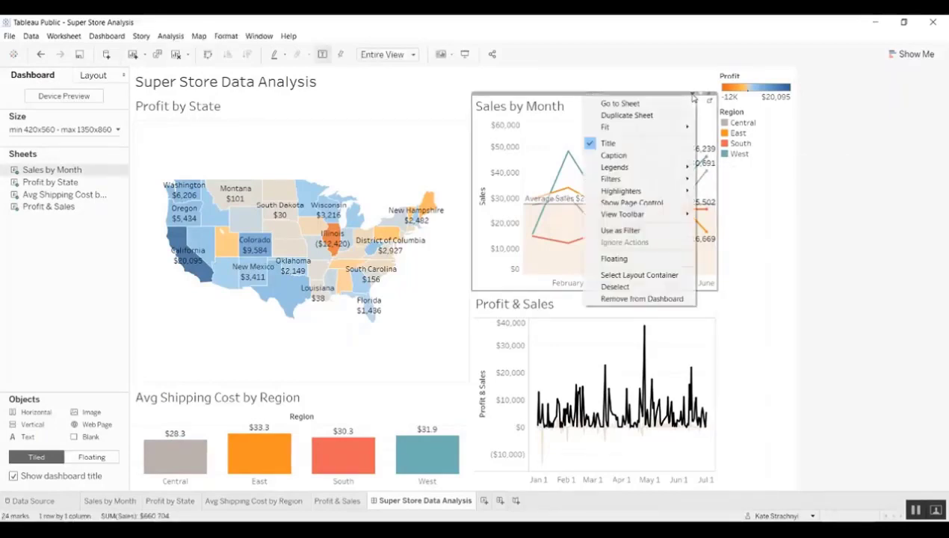
pyautogui.click(663, 102)
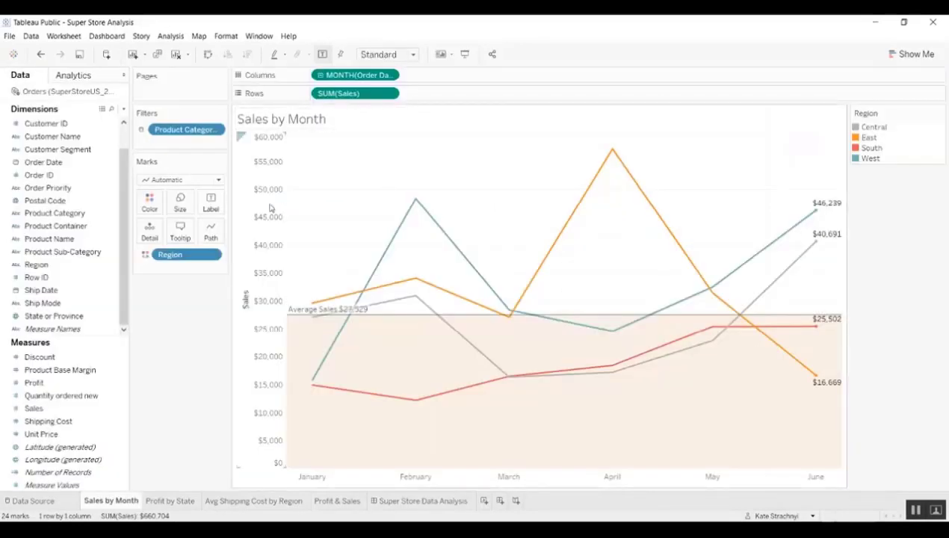
pyautogui.click(216, 130)
pyautogui.press('Escape')
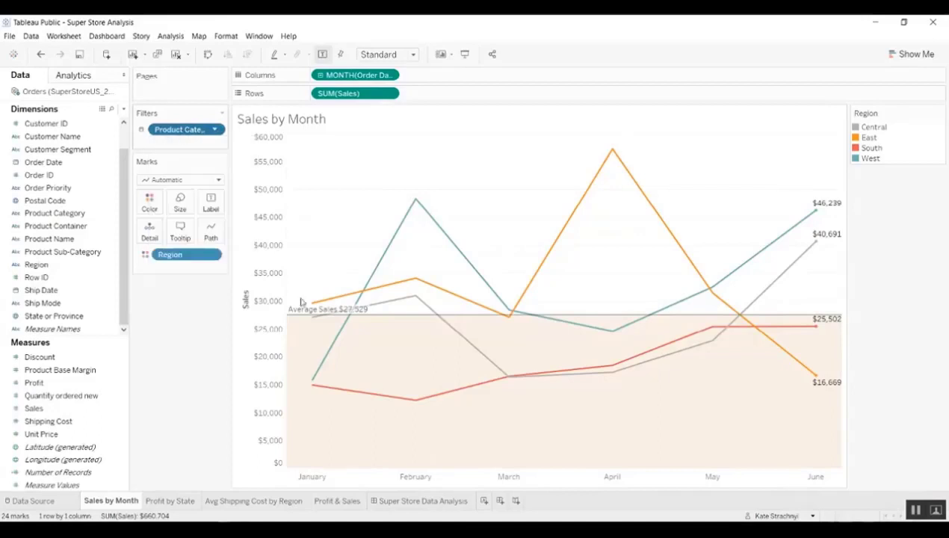
# - Back on the dashboard, show the Product Category filter card for the Sales by Month chart
pyautogui.click(403, 500)
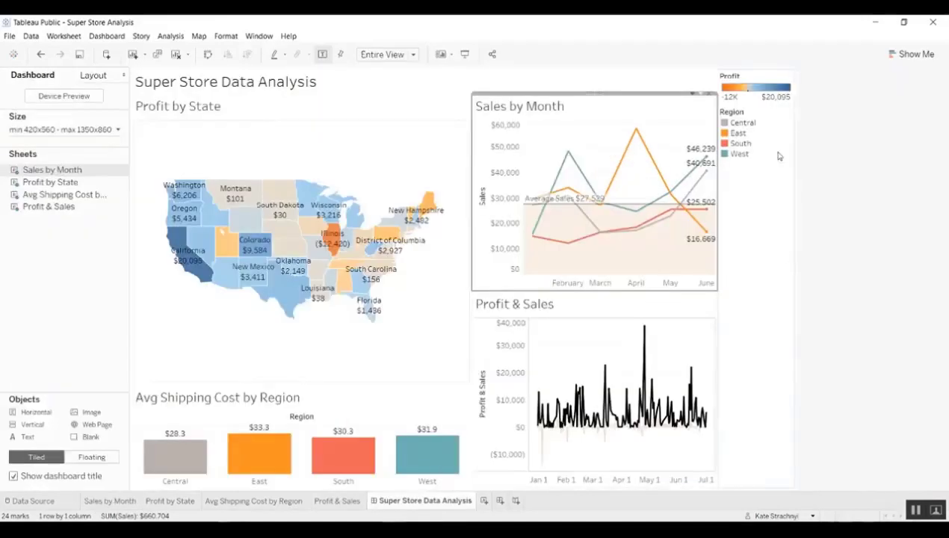
pyautogui.click(691, 94)
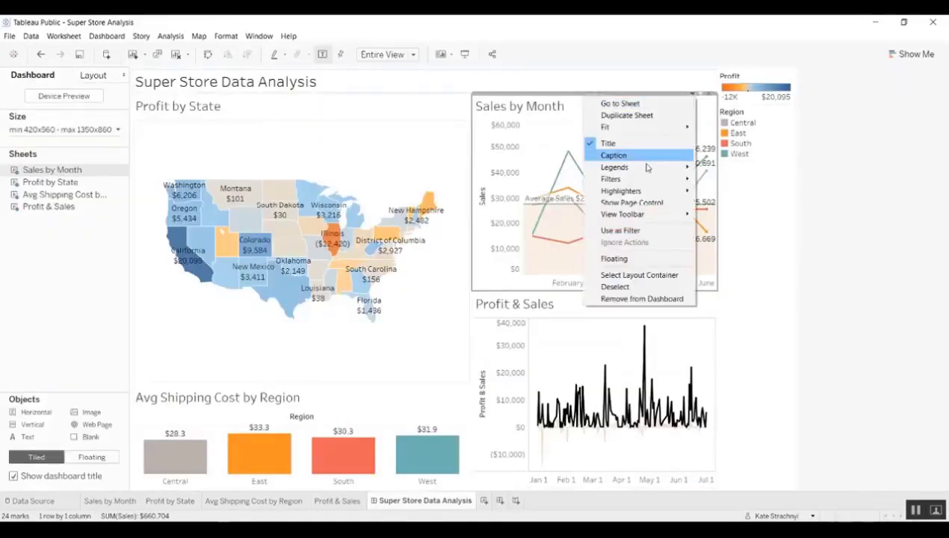
pyautogui.moveTo(643, 178)
pyautogui.click(741, 207)
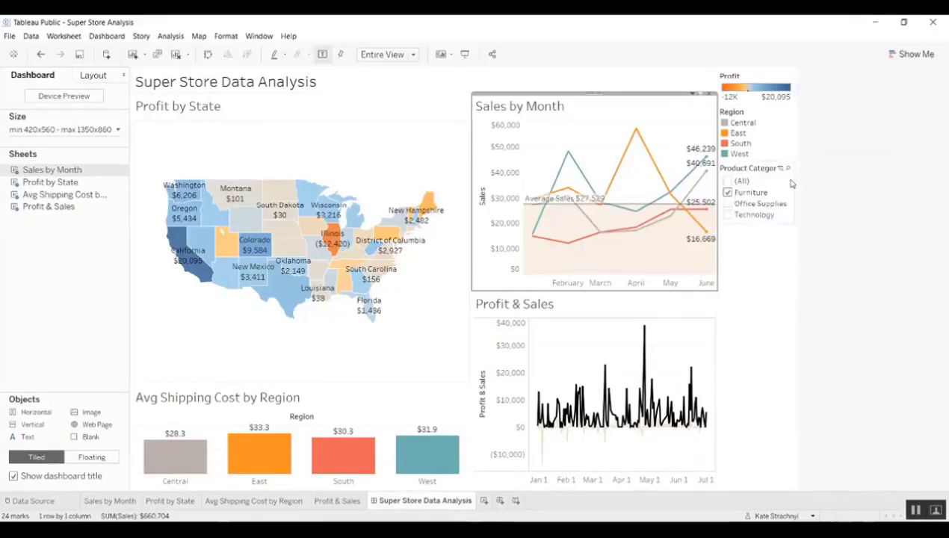
pyautogui.click(758, 170)
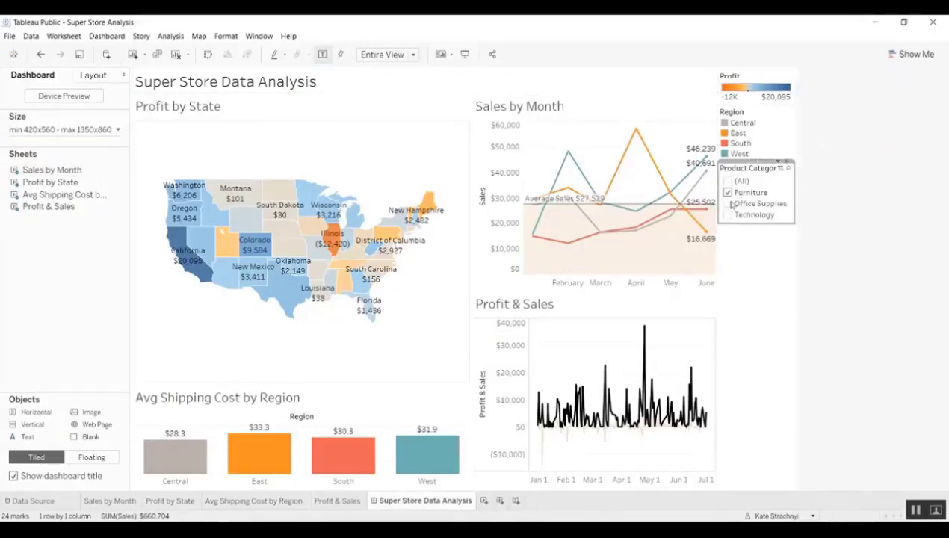
# - Make the Product Category filter single-value and apply it to all sheets using this data source
pyautogui.click(777, 161)
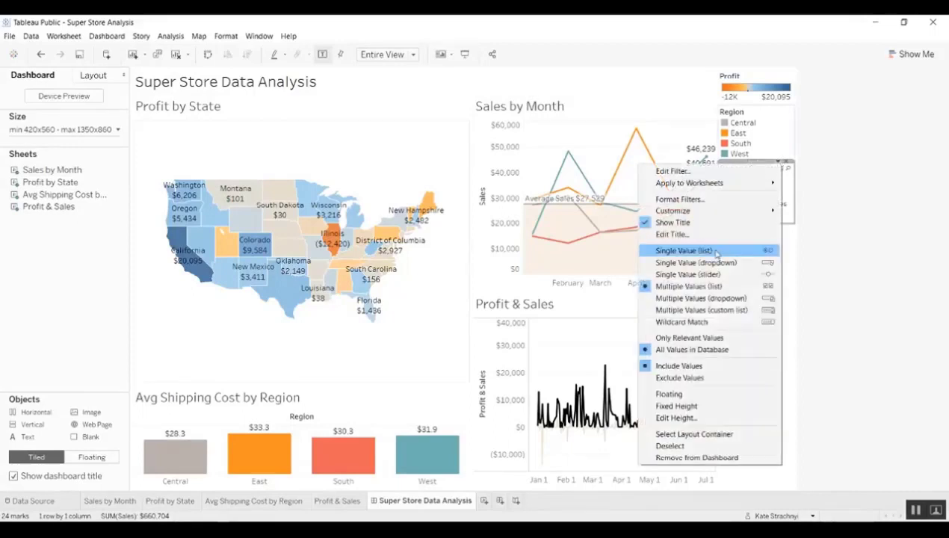
pyautogui.click(684, 251)
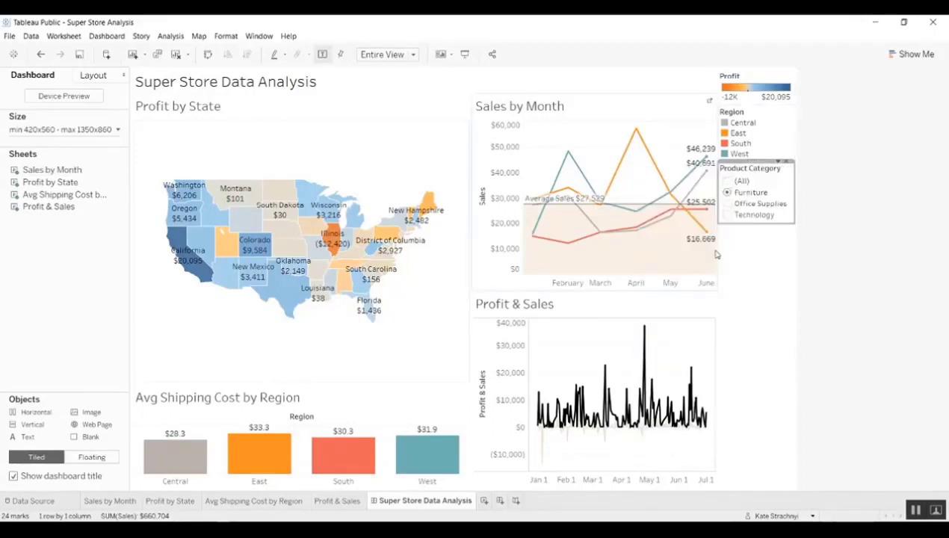
pyautogui.click(777, 161)
pyautogui.moveTo(747, 183)
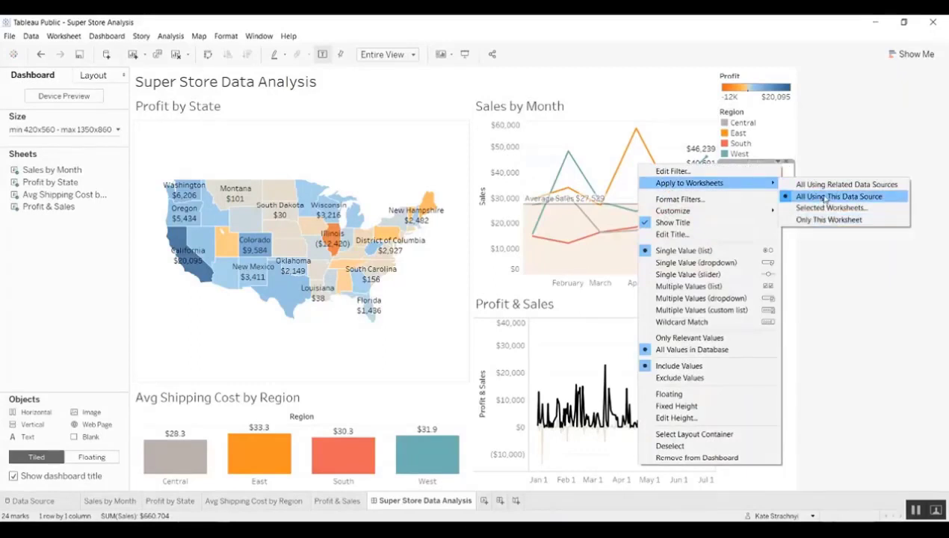
pyautogui.click(862, 197)
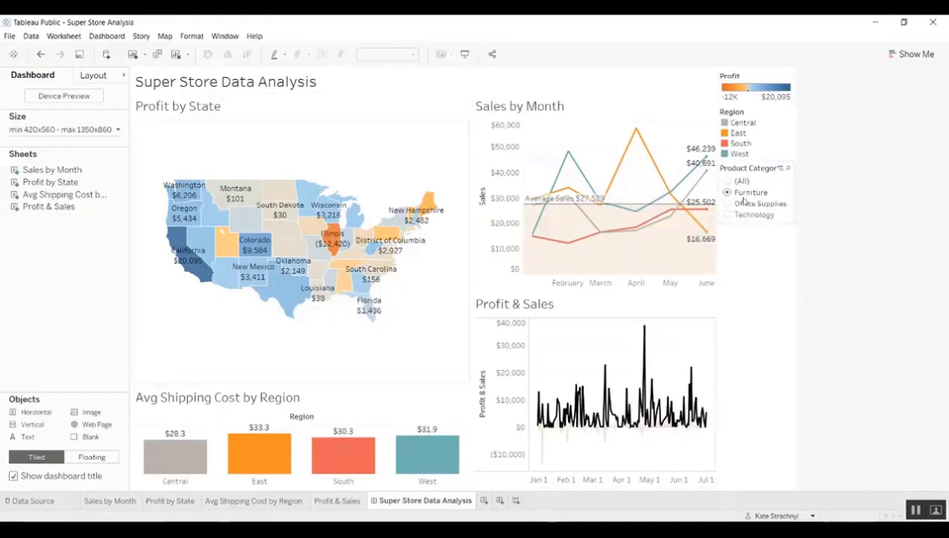
# - Review which worksheets the Product Category filter applies to, leaving them unchanged
pyautogui.click(767, 170)
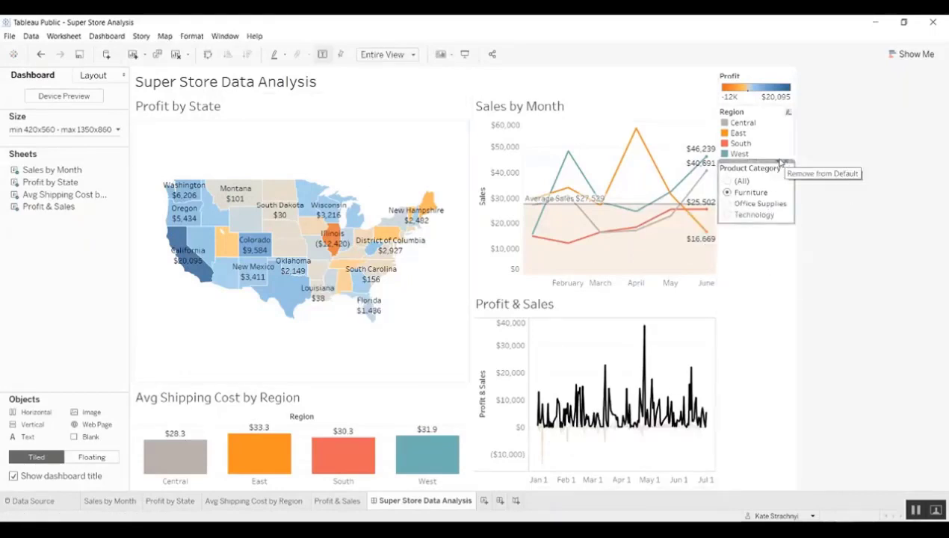
pyautogui.click(778, 164)
pyautogui.moveTo(739, 183)
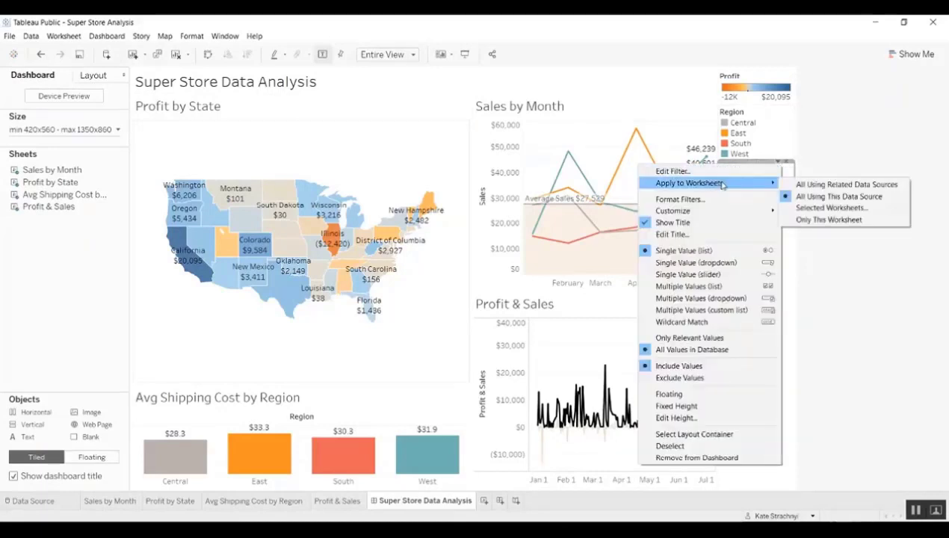
pyautogui.click(833, 208)
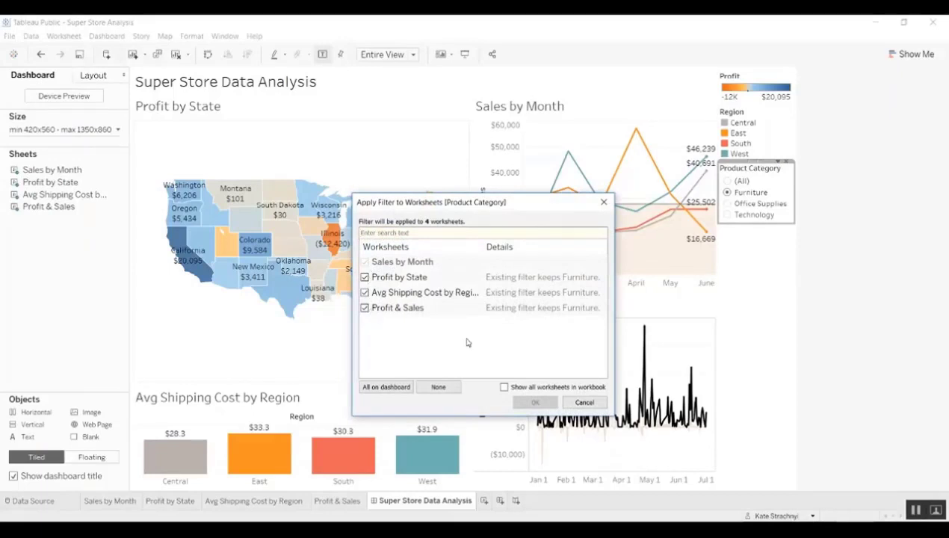
pyautogui.click(579, 402)
pyautogui.click(784, 243)
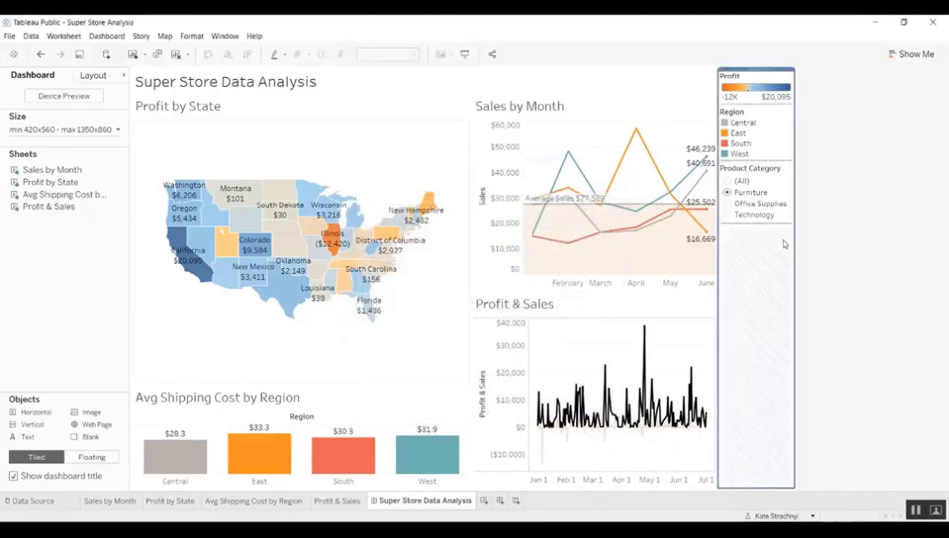
pyautogui.click(827, 232)
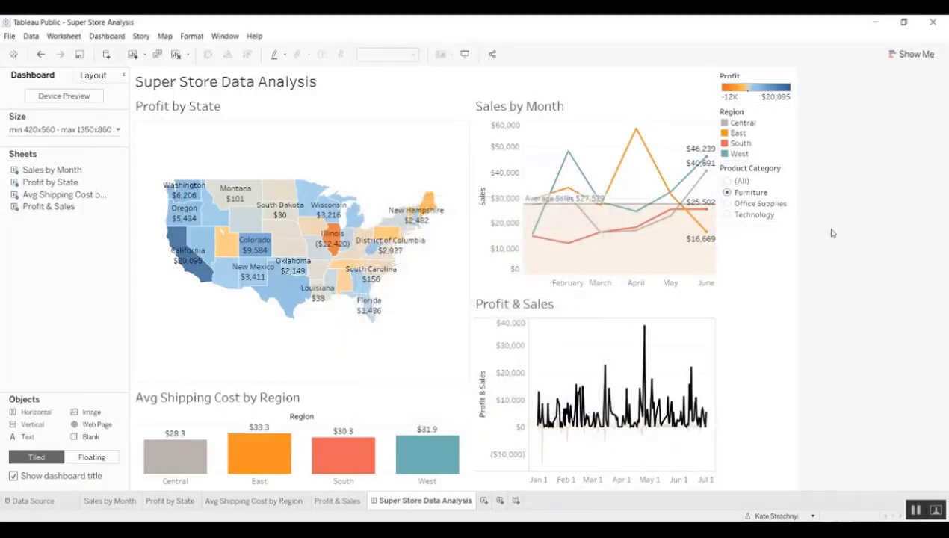
# - Filter the dashboard to All, Furniture, Office Supplies, then Technology in turn
pyautogui.click(726, 181)
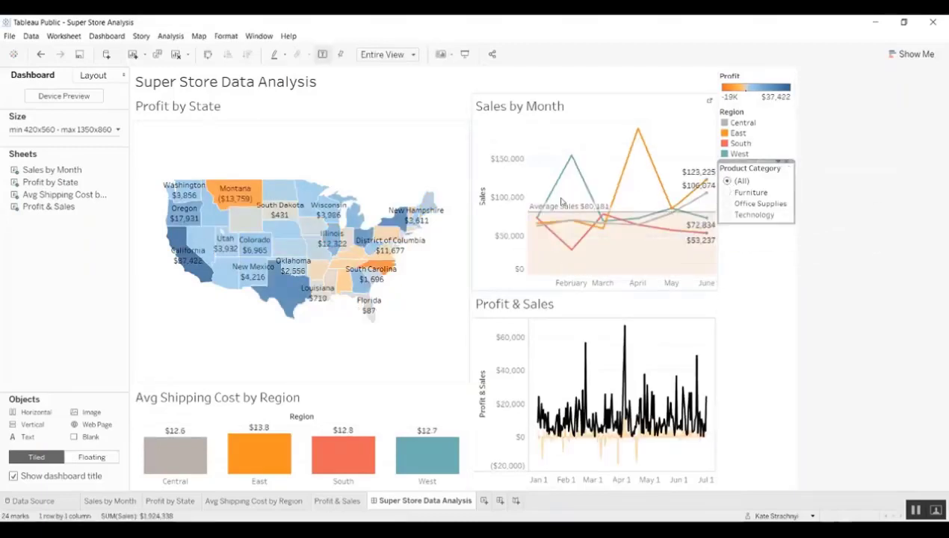
pyautogui.moveTo(586, 215)
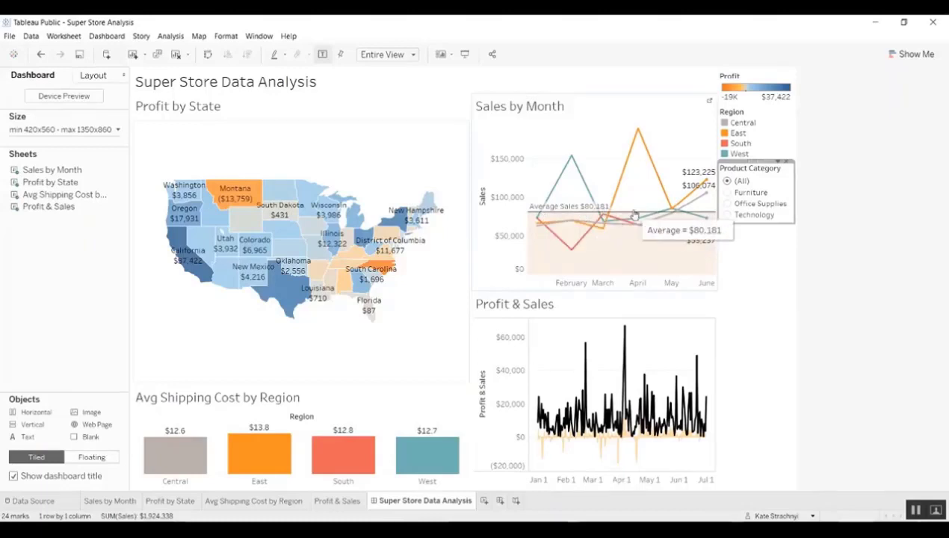
pyautogui.click(727, 193)
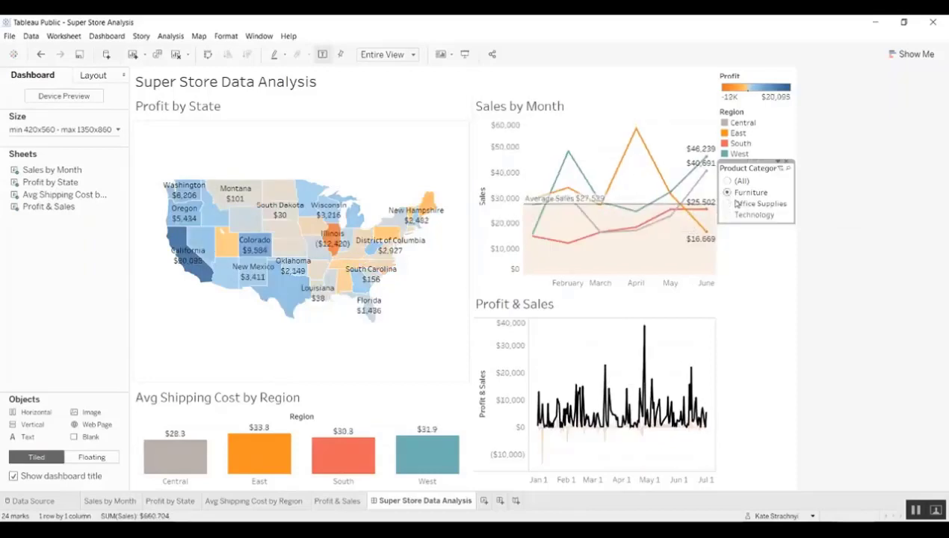
pyautogui.click(728, 204)
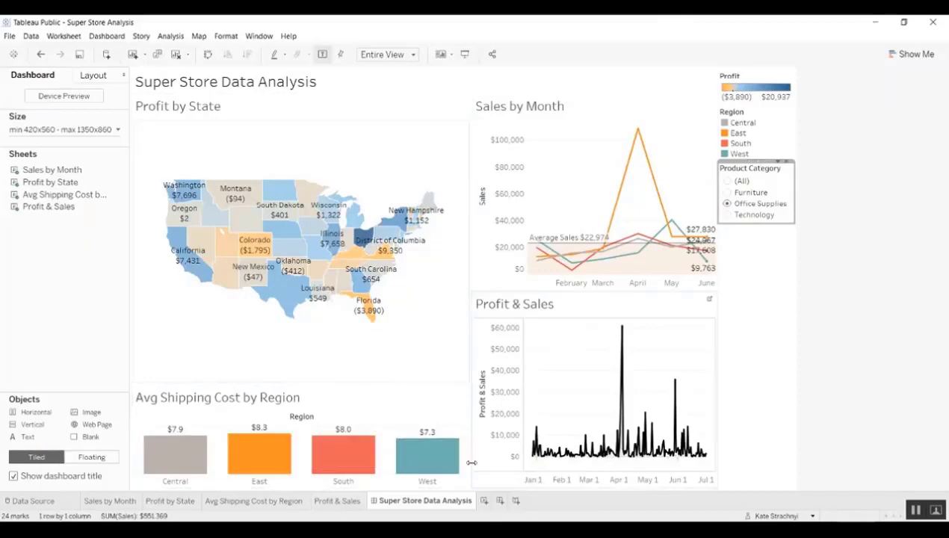
pyautogui.click(727, 215)
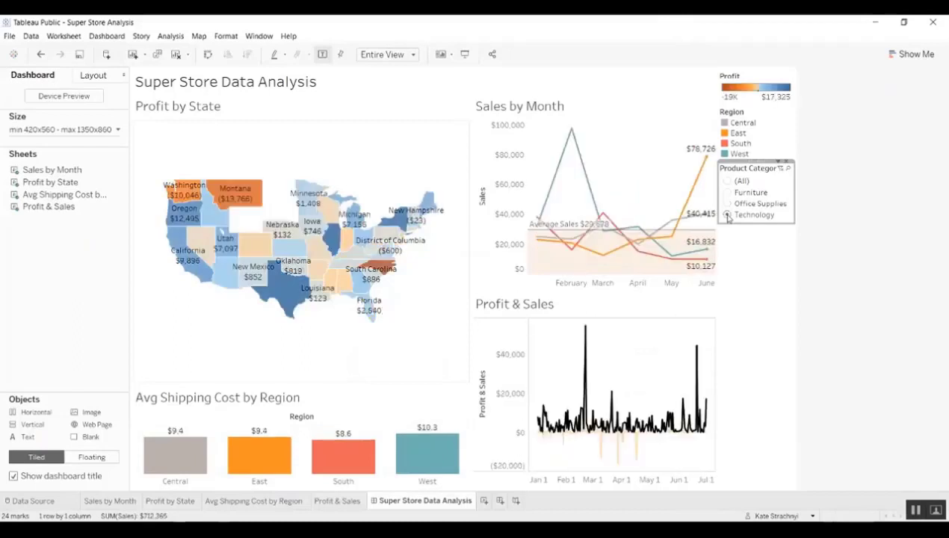
pyautogui.click(772, 366)
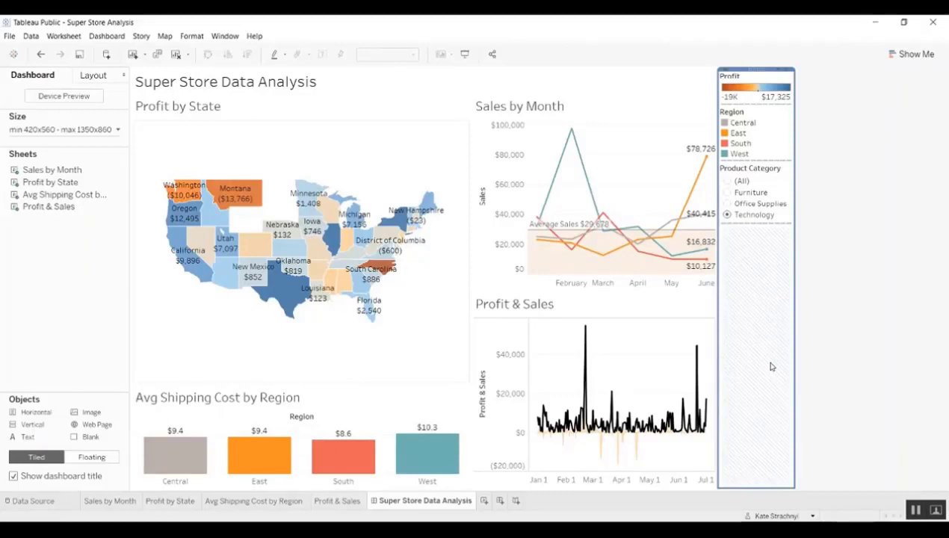
pyautogui.click(839, 318)
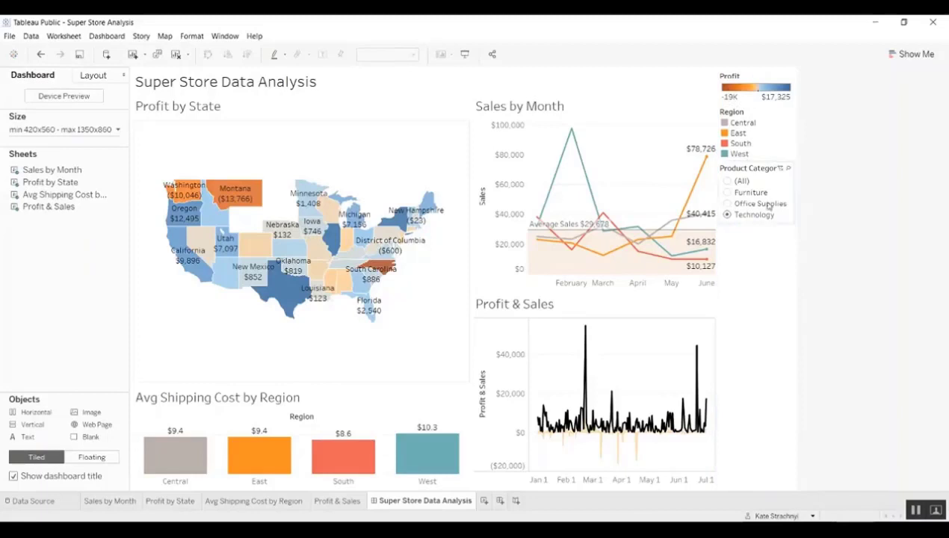
# - Highlight the West region across all charts, then clear the highlight
pyautogui.click(725, 154)
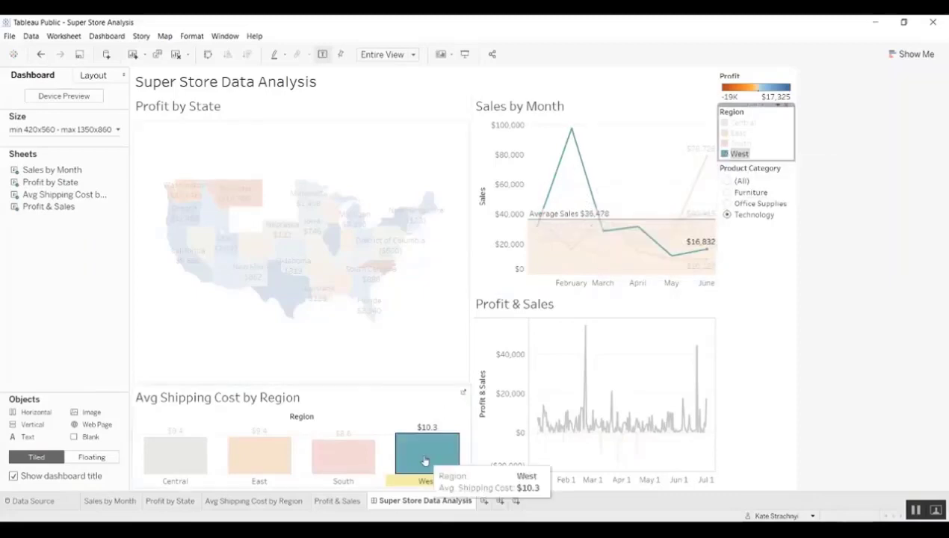
pyautogui.click(766, 139)
pyautogui.click(833, 160)
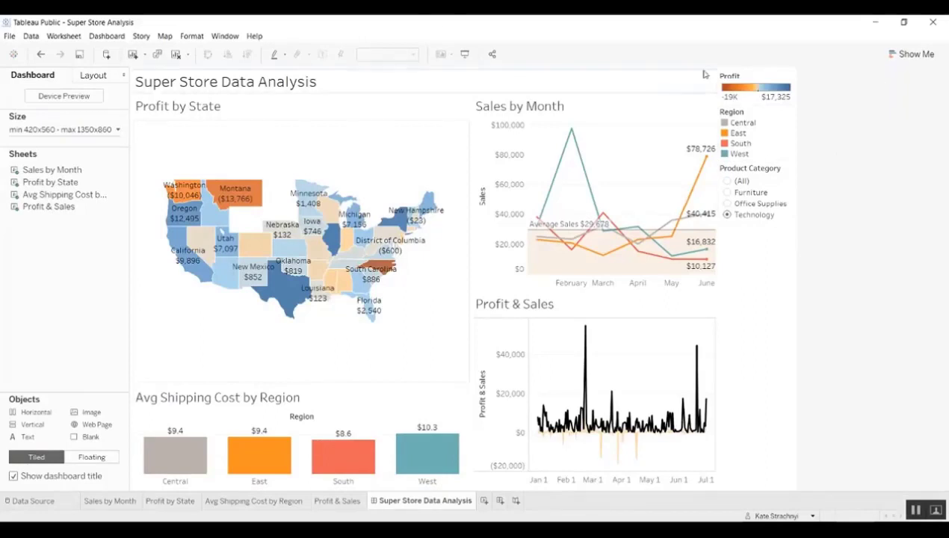
# - Save the workbook to Tableau Public, inserting 'Data' so the title reads 'Super Store Data Analysis'
pyautogui.click(10, 36)
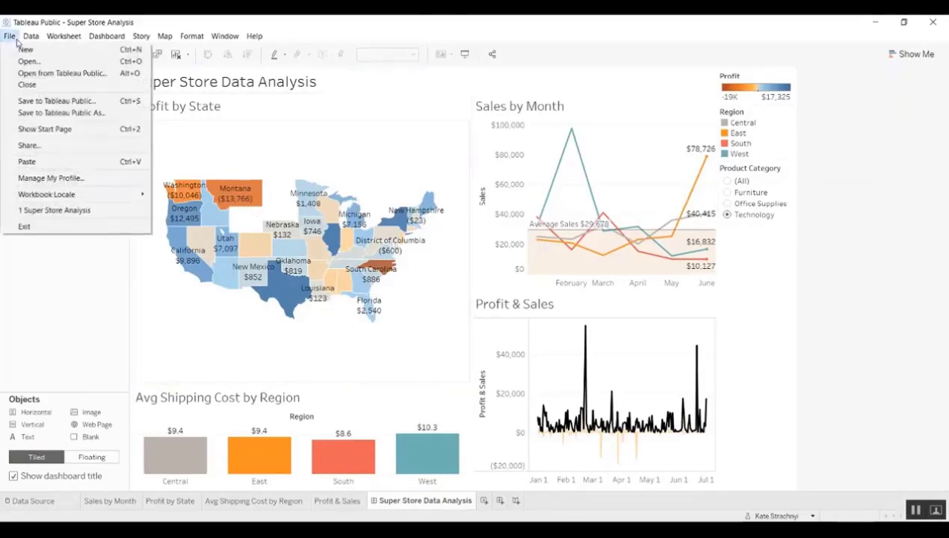
pyautogui.click(60, 115)
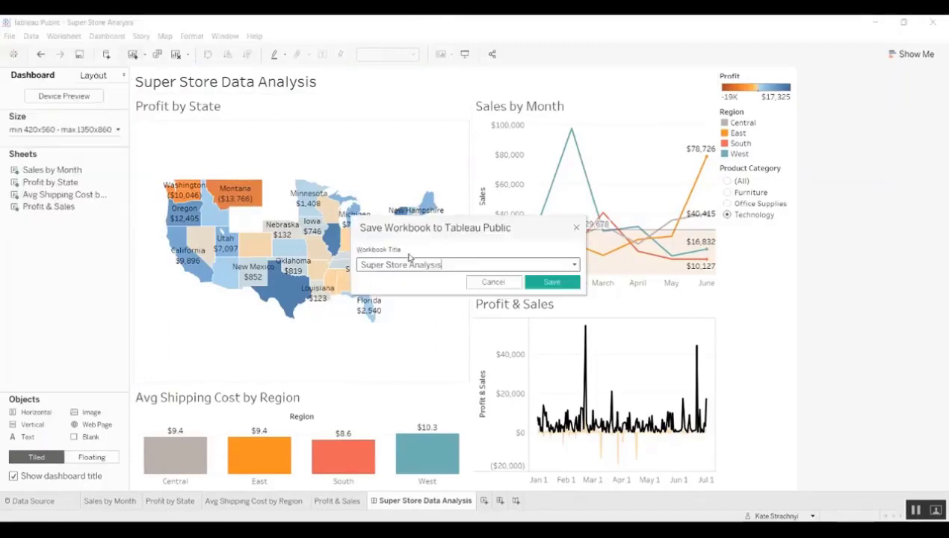
pyautogui.click(462, 266)
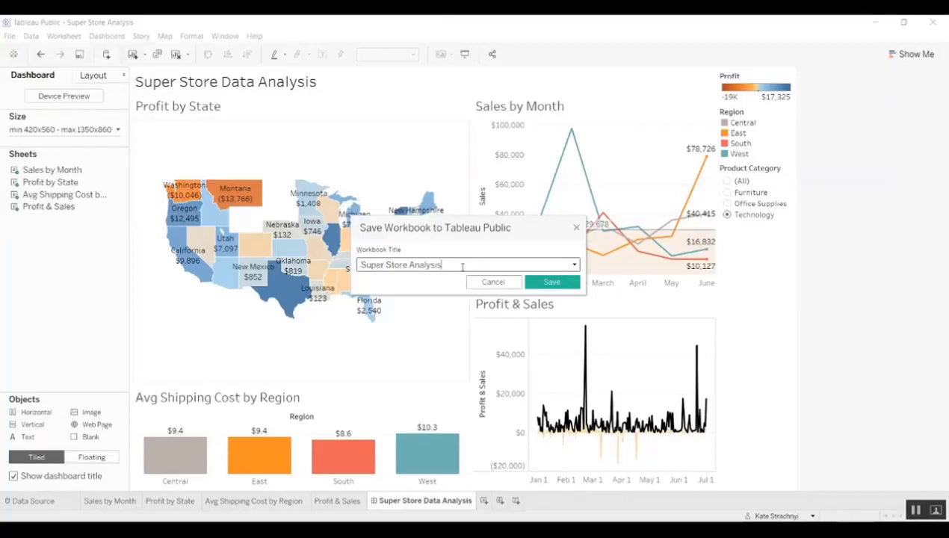
pyautogui.click(412, 266)
pyautogui.write('Data')
pyautogui.click(554, 282)
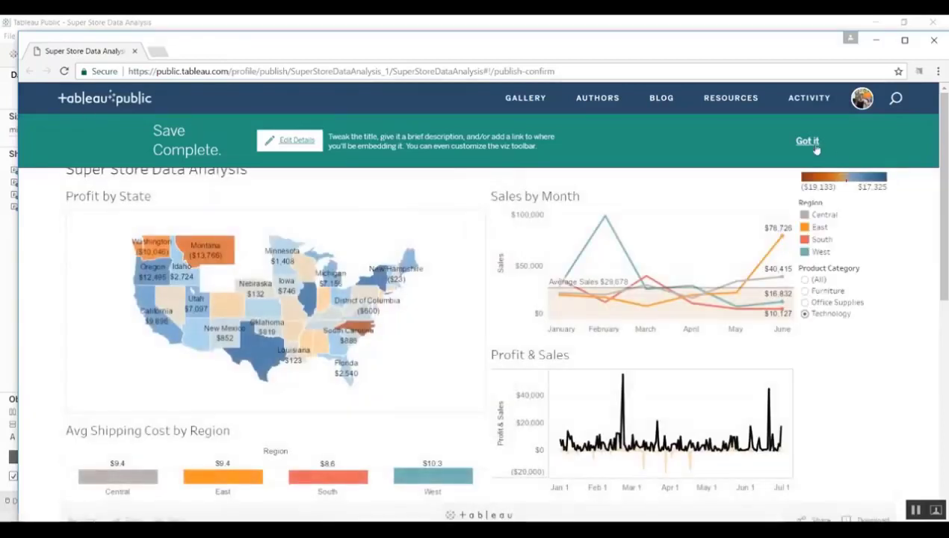
# - Dismiss the Save Complete notice and go to My Profile to see the new viz
pyautogui.click(814, 145)
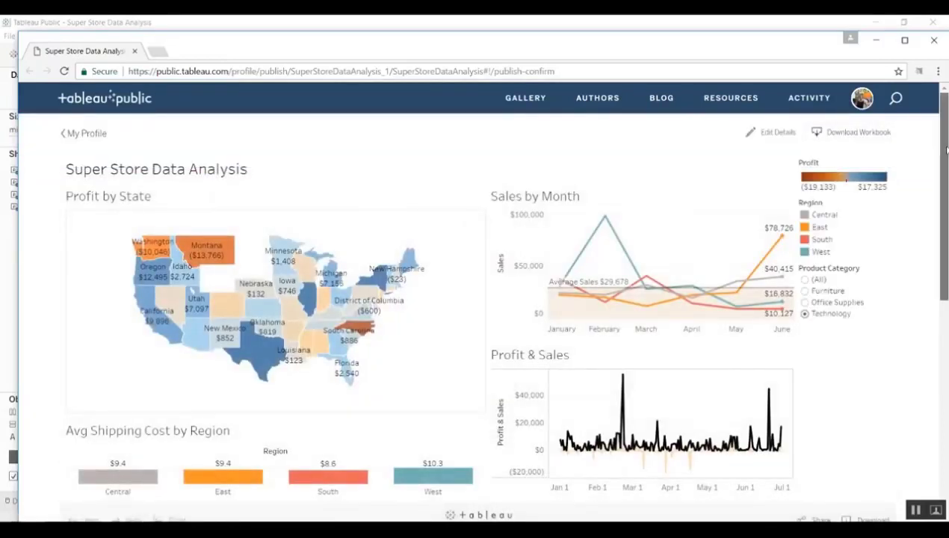
pyautogui.moveTo(939, 151); pyautogui.dragTo(946, 95)
pyautogui.click(868, 99)
pyautogui.moveTo(864, 98)
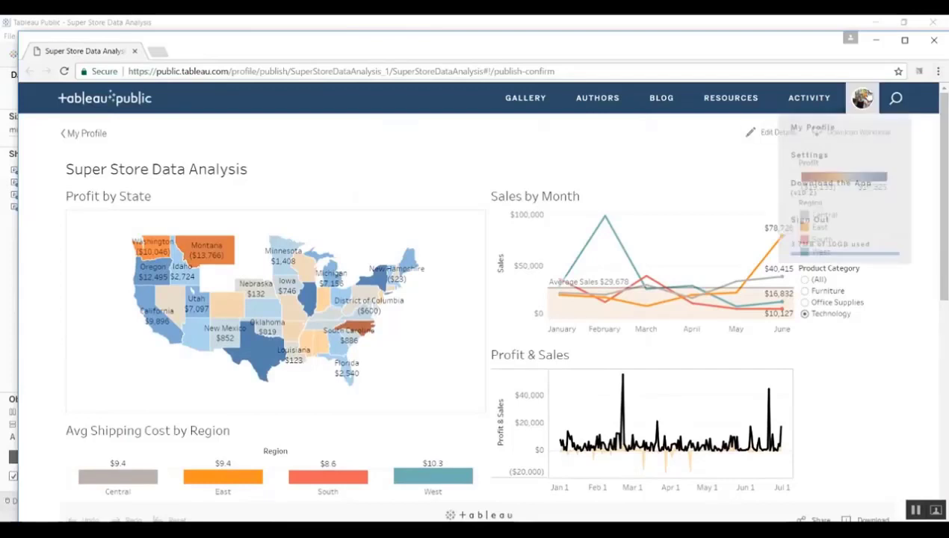
pyautogui.click(829, 127)
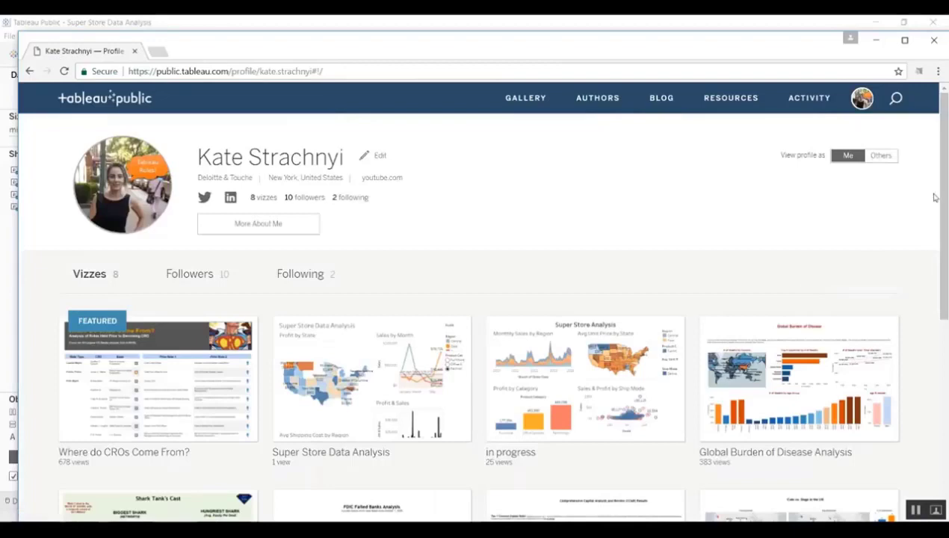
pyautogui.moveTo(934, 198); pyautogui.dragTo(943, 252)
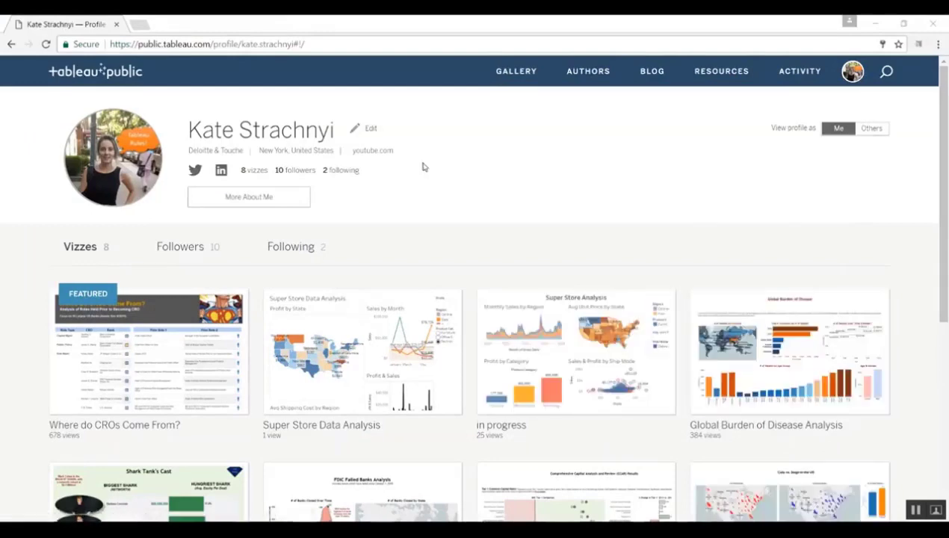
# - Browse the Gallery's Greatest Hits list, led by Energy in America
pyautogui.click(536, 73)
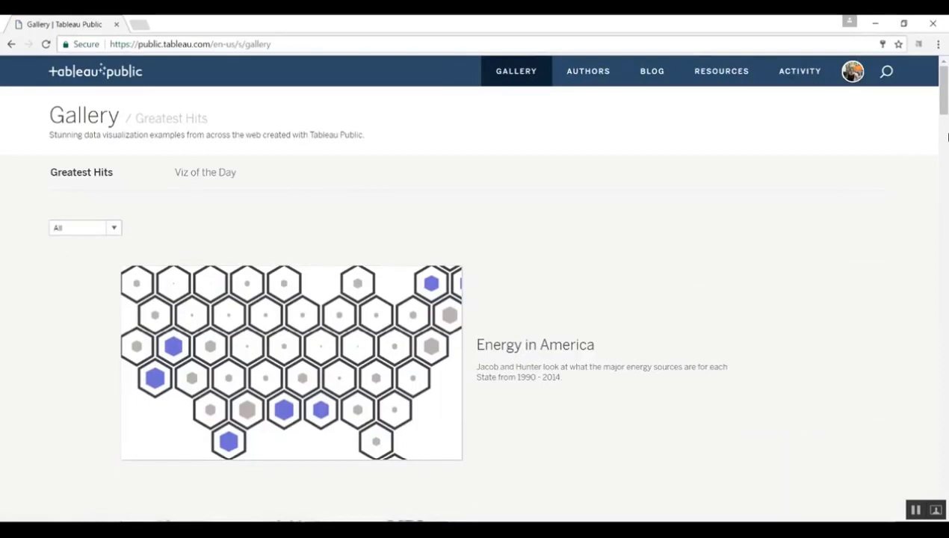
pyautogui.scroll(-1, 943, 94)
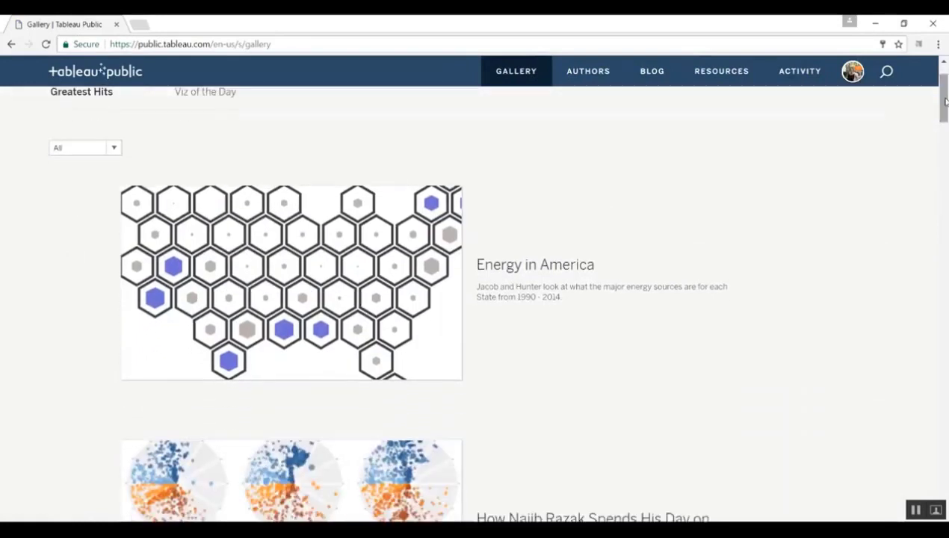
pyautogui.scroll(-4, 947, 135)
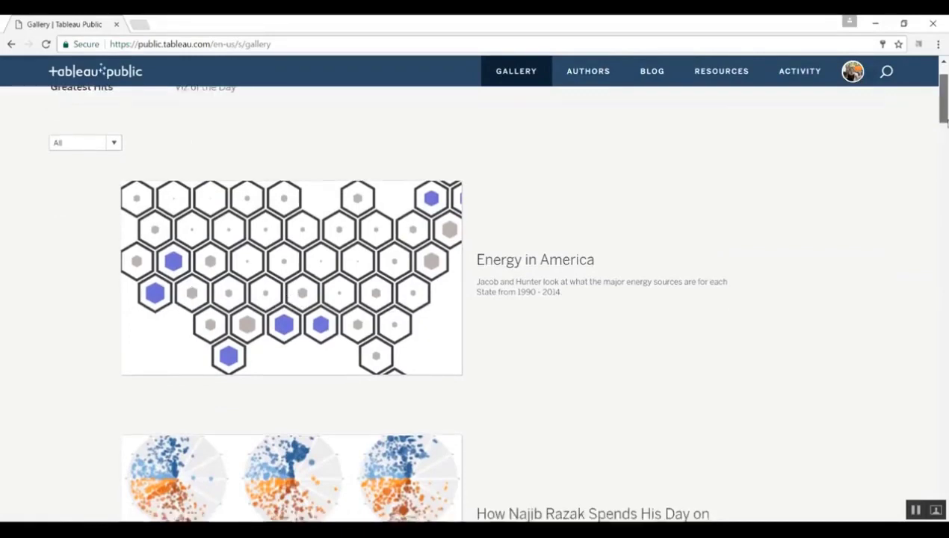
pyautogui.scroll(1, 945, 142)
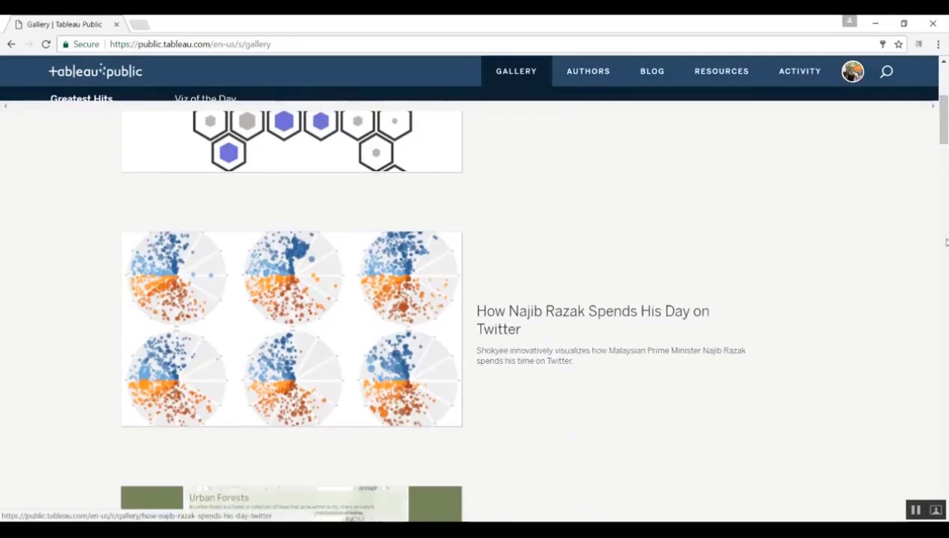
pyautogui.scroll(-1, 947, 160)
pyautogui.scroll(-3, 946, 161)
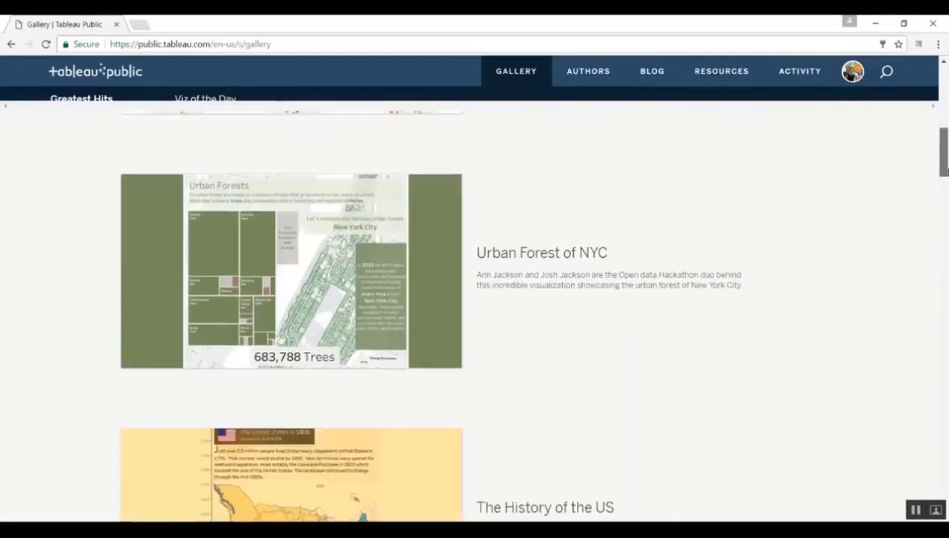
pyautogui.moveTo(947, 175); pyautogui.dragTo(944, 258)
pyautogui.moveTo(946, 267); pyautogui.dragTo(942, 79)
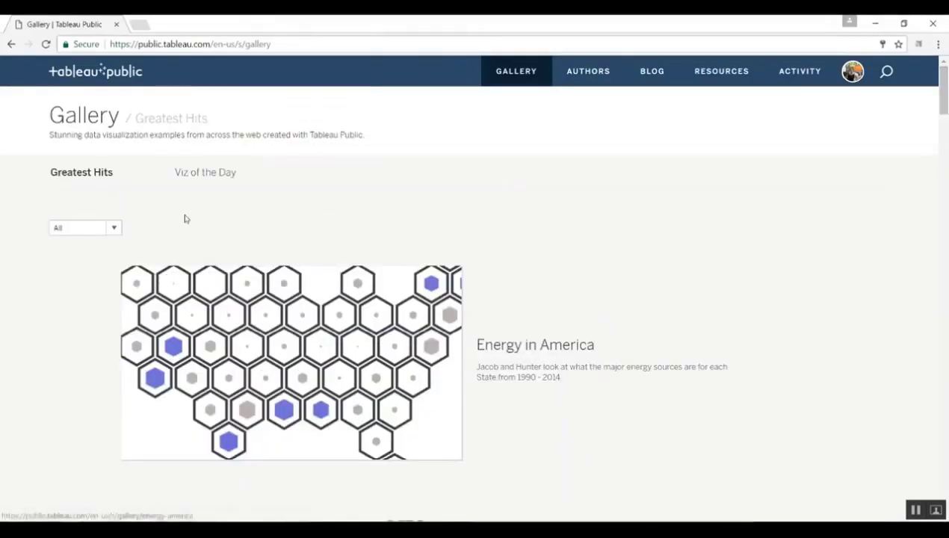
# - Switch to Viz of the Day and open the Beer in Europe viz
pyautogui.click(231, 175)
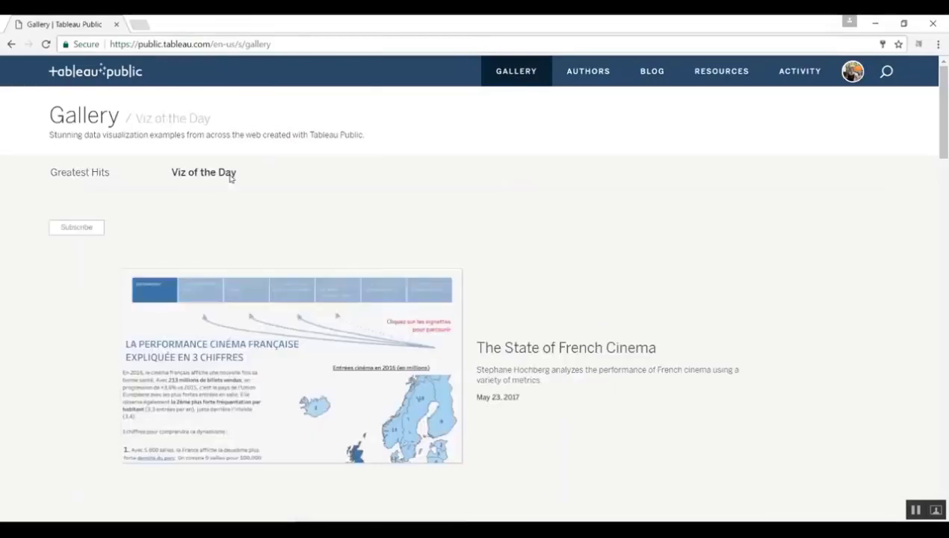
pyautogui.moveTo(945, 131); pyautogui.dragTo(947, 155)
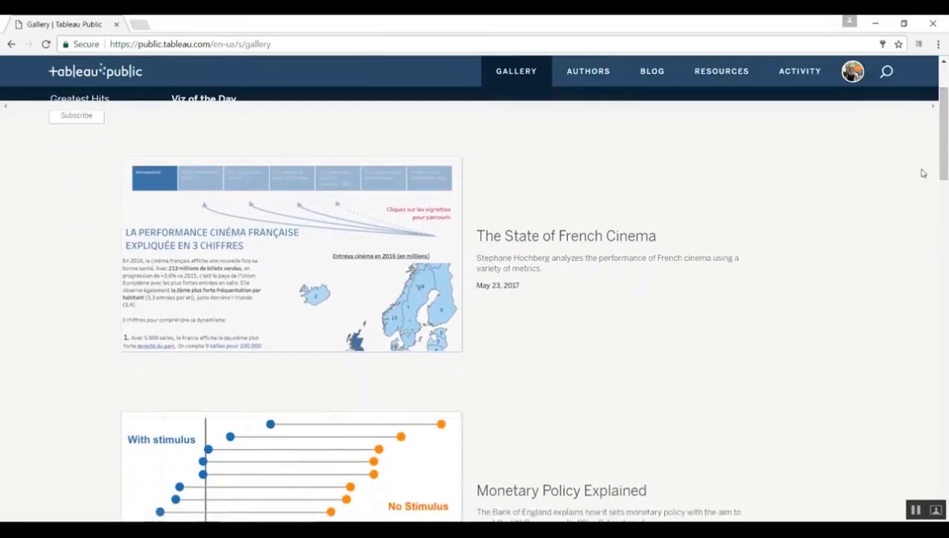
pyautogui.click(947, 254)
pyautogui.moveTo(948, 254); pyautogui.dragTo(947, 266)
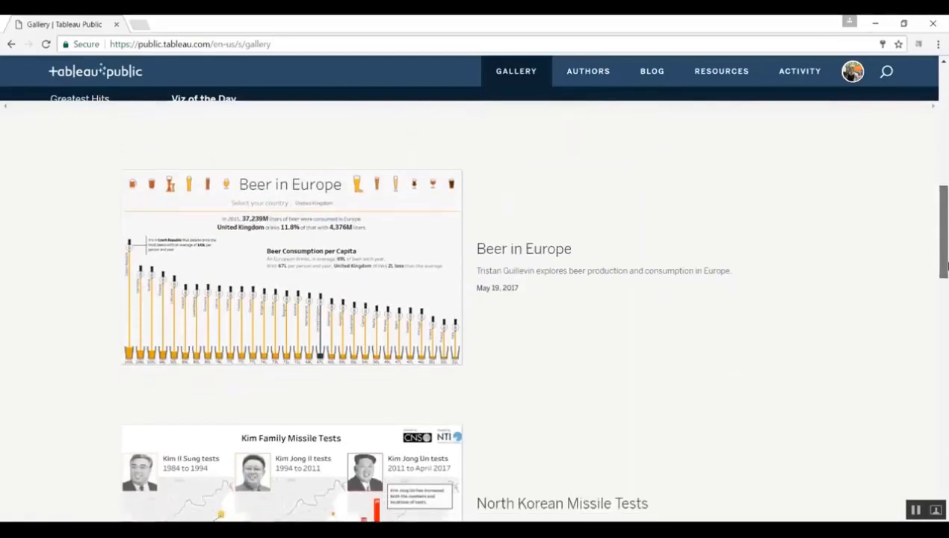
pyautogui.click(303, 279)
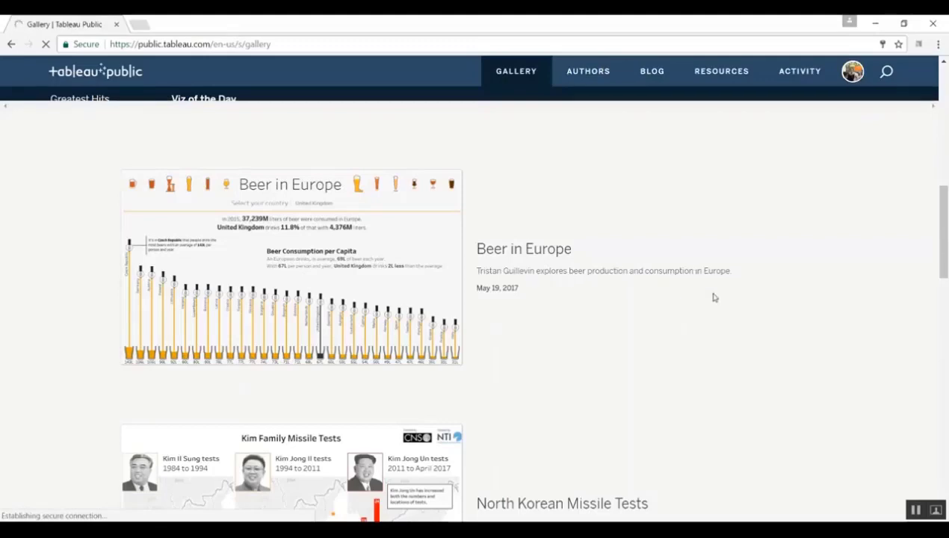
# - Scroll through the Beer in Europe charts down to its title, author and description
pyautogui.moveTo(945, 223); pyautogui.dragTo(948, 270)
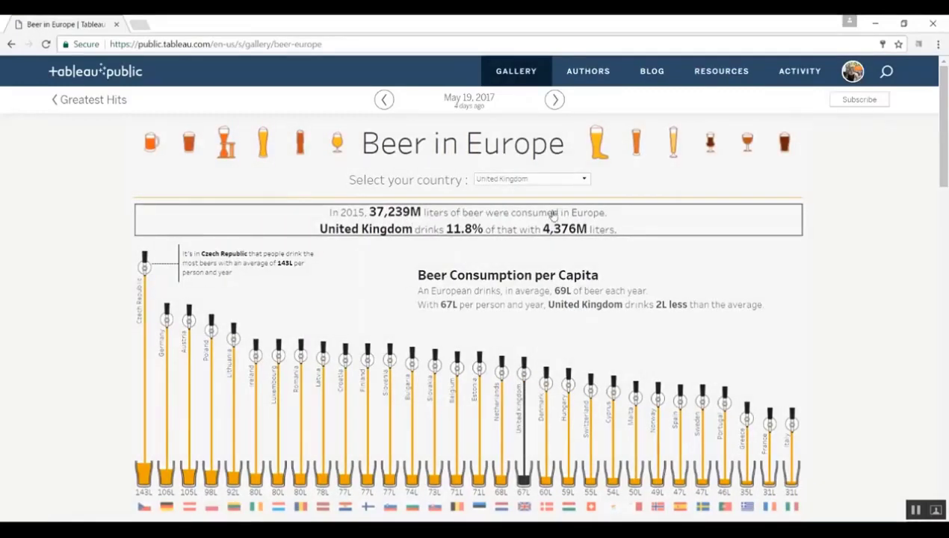
pyautogui.scroll(-2, 612, 269)
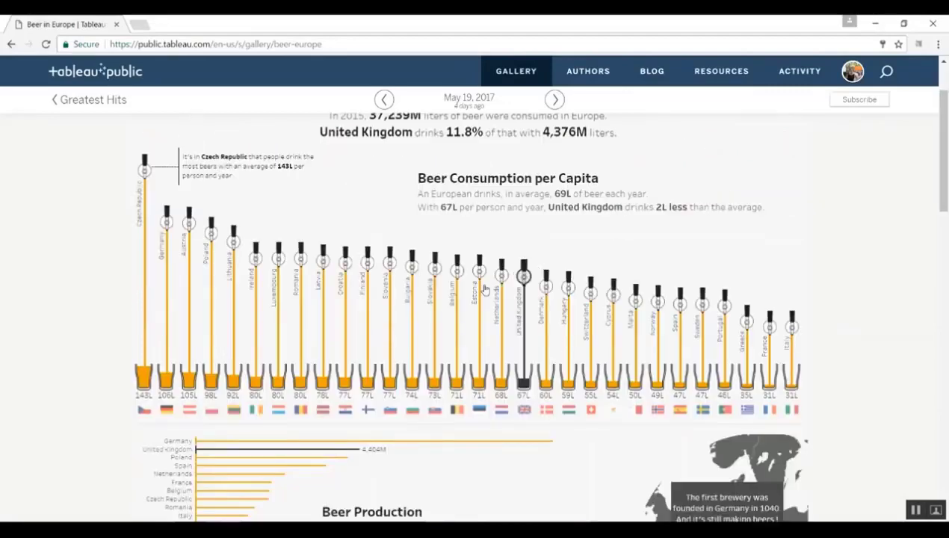
pyautogui.moveTo(505, 278)
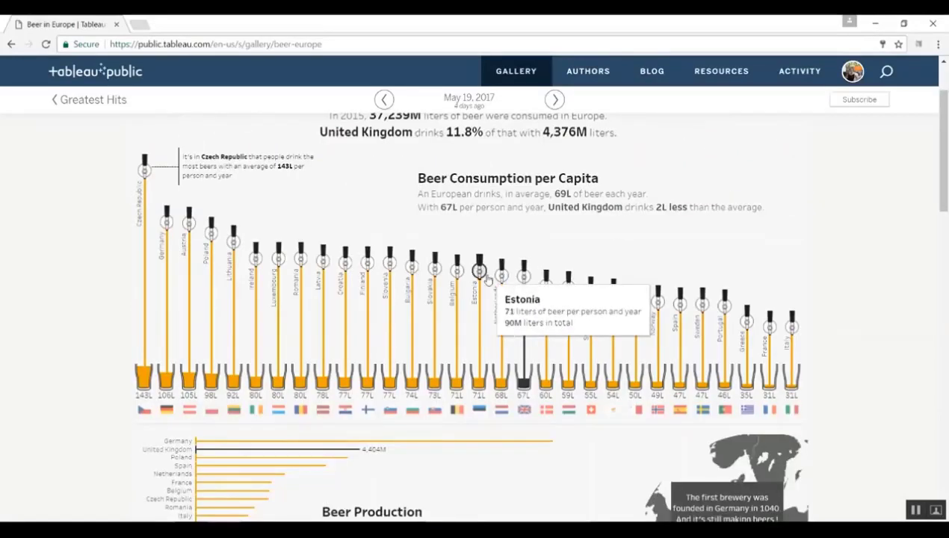
pyautogui.moveTo(446, 276)
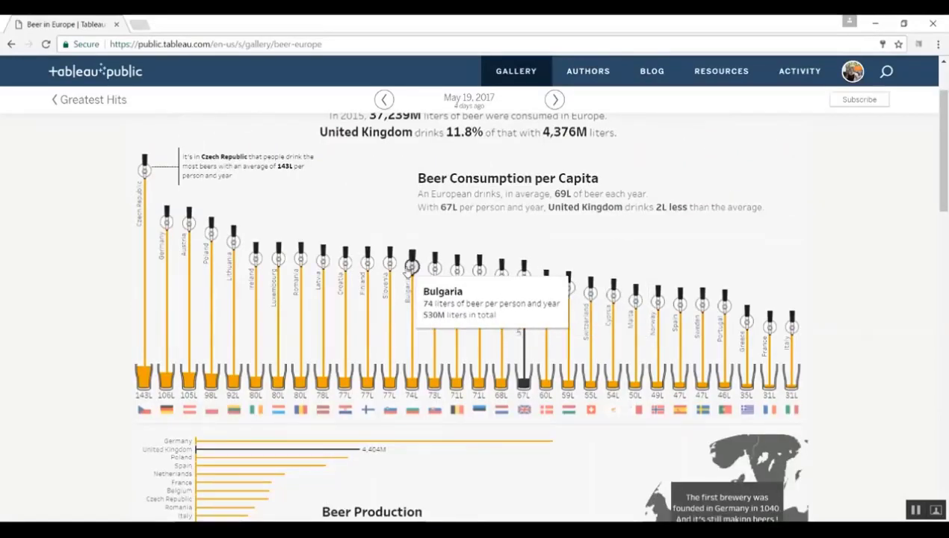
pyautogui.moveTo(341, 267)
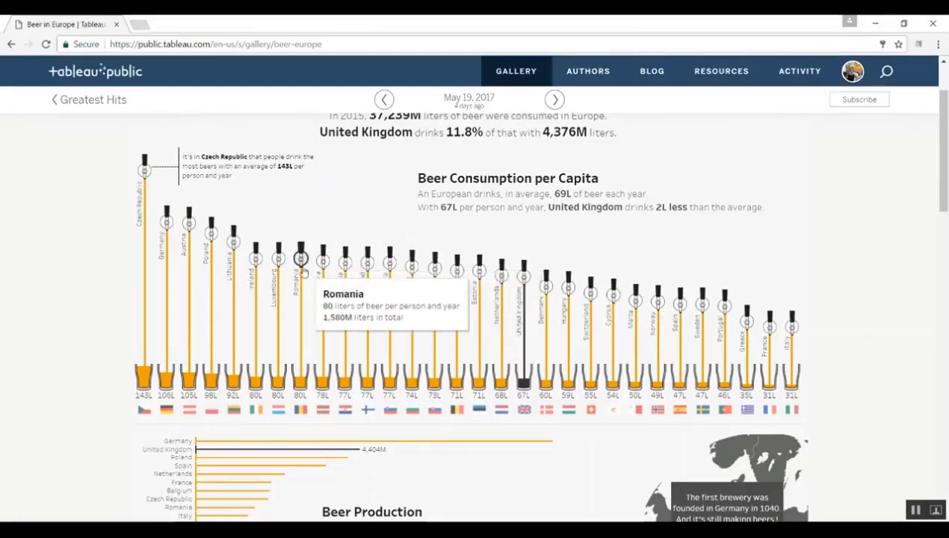
pyautogui.moveTo(212, 238)
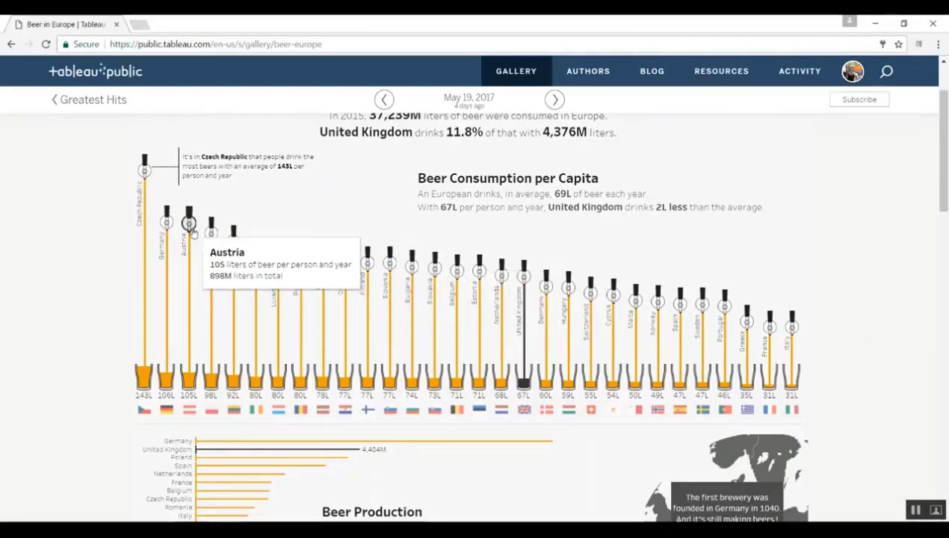
pyautogui.moveTo(939, 165); pyautogui.dragTo(947, 338)
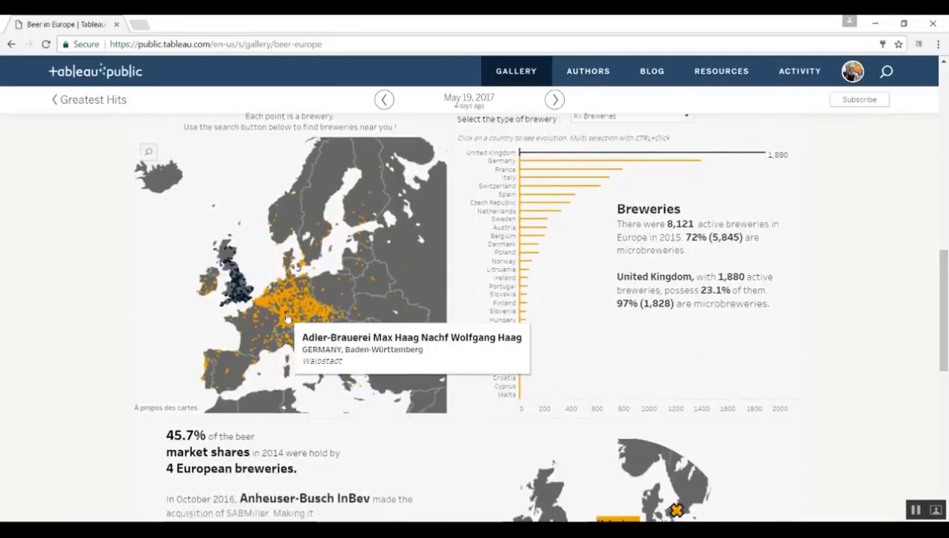
pyautogui.moveTo(947, 332); pyautogui.dragTo(946, 425)
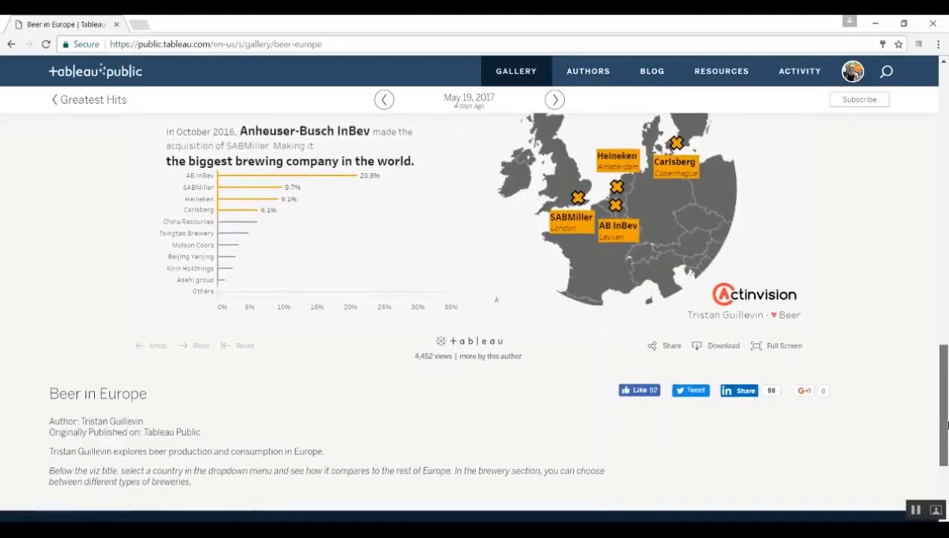
# - Download the Beer in Europe viz as the Tableau workbook file Beer In Europe.twbx
pyautogui.click(723, 346)
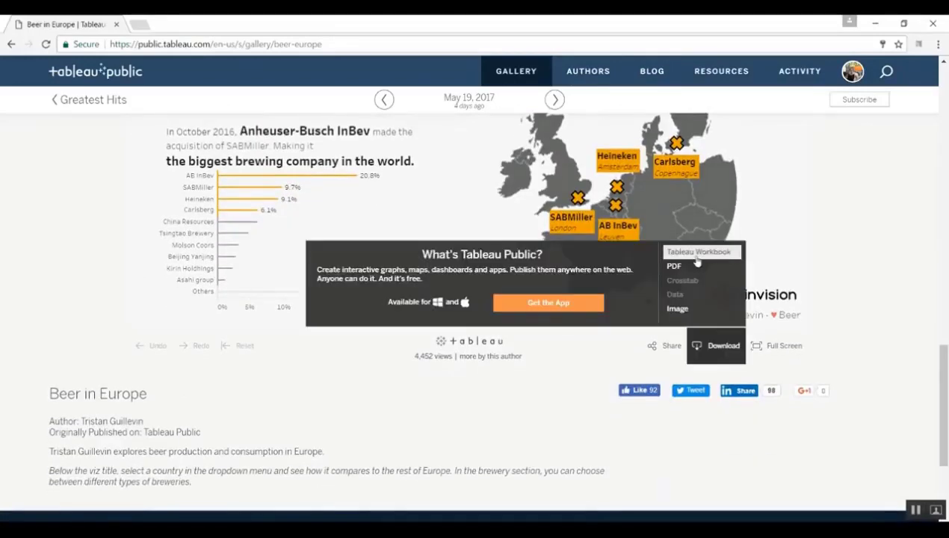
pyautogui.click(695, 254)
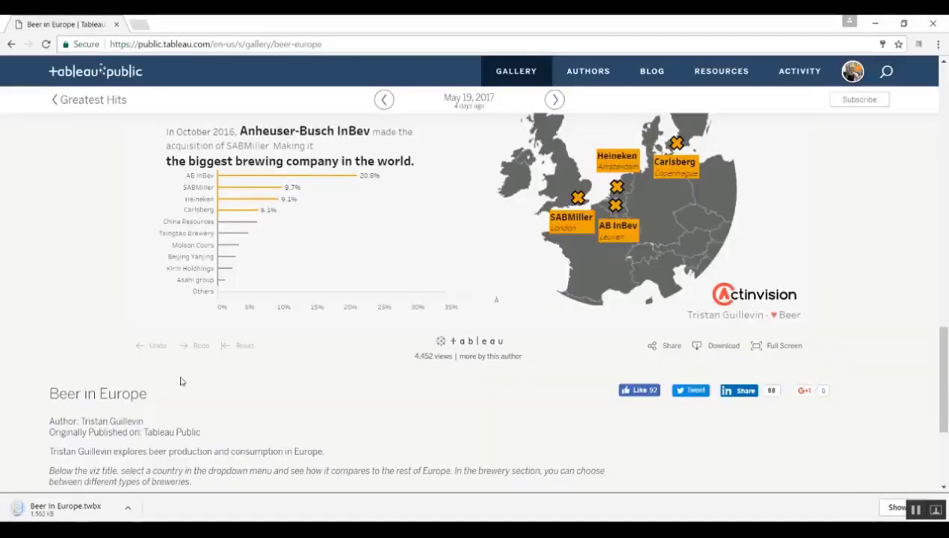
pyautogui.moveTo(64, 507); pyautogui.dragTo(70, 512)
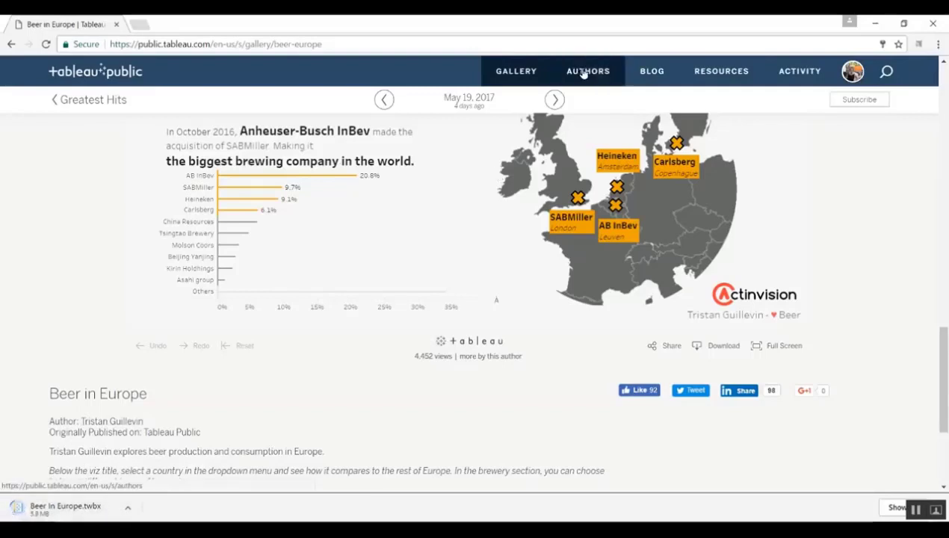
# - From the Authors page, open the featured Mexican author's profile and scroll through their 25 vizzes
pyautogui.click(584, 73)
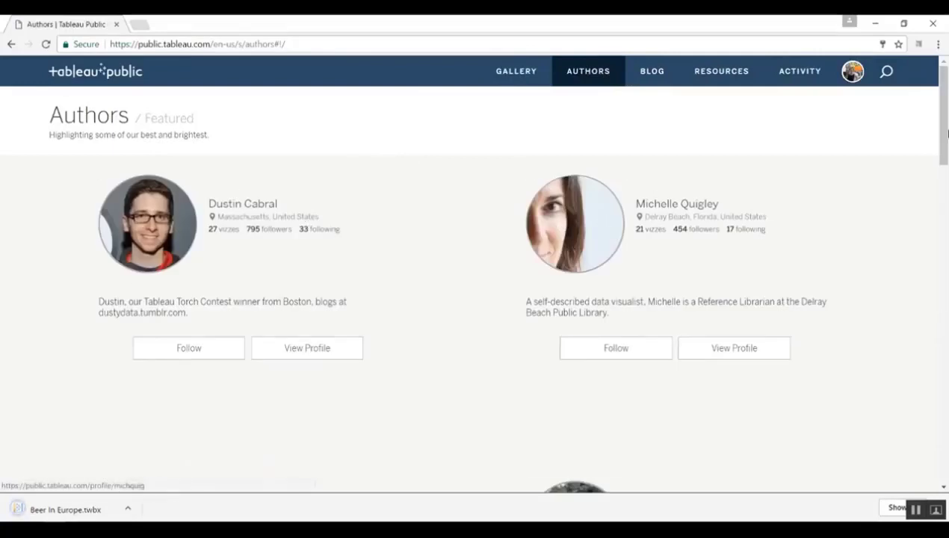
pyautogui.moveTo(946, 112); pyautogui.dragTo(947, 186)
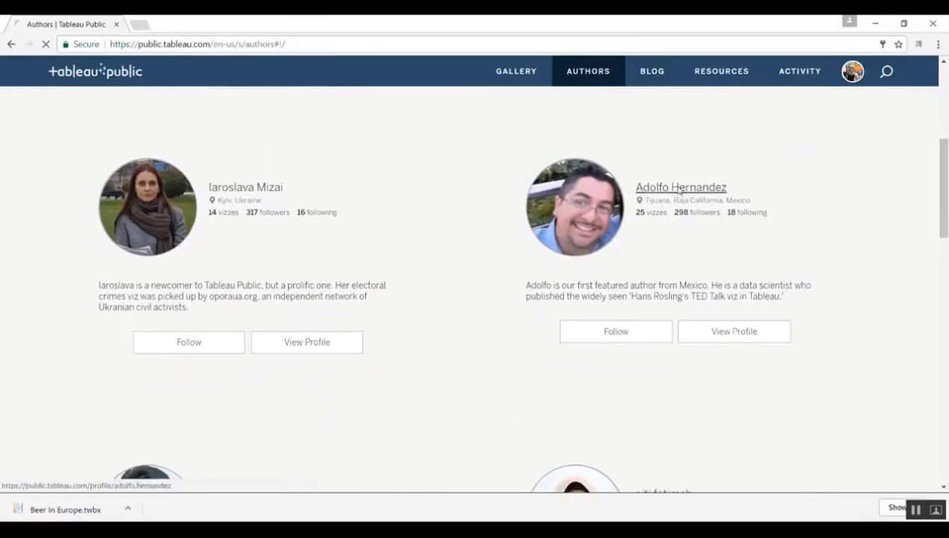
pyautogui.click(679, 188)
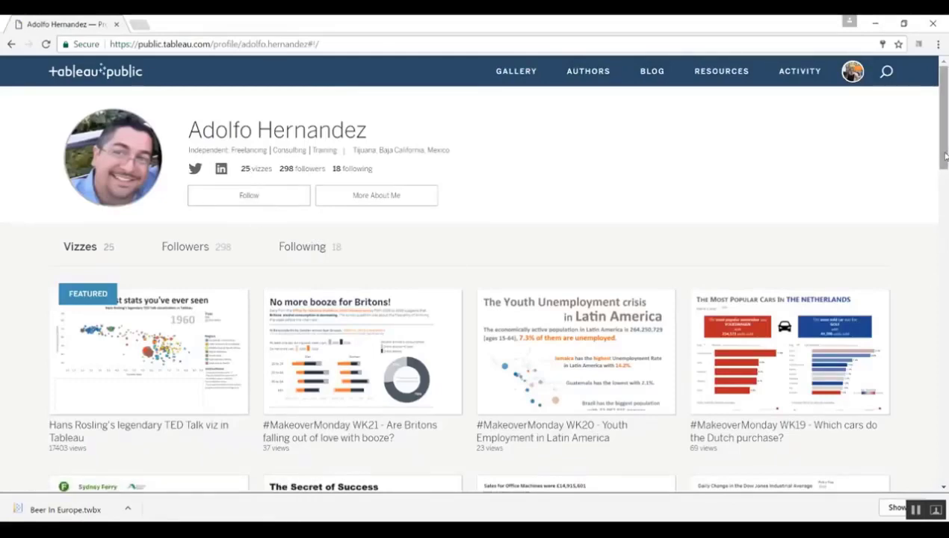
pyautogui.moveTo(944, 154); pyautogui.dragTo(946, 275)
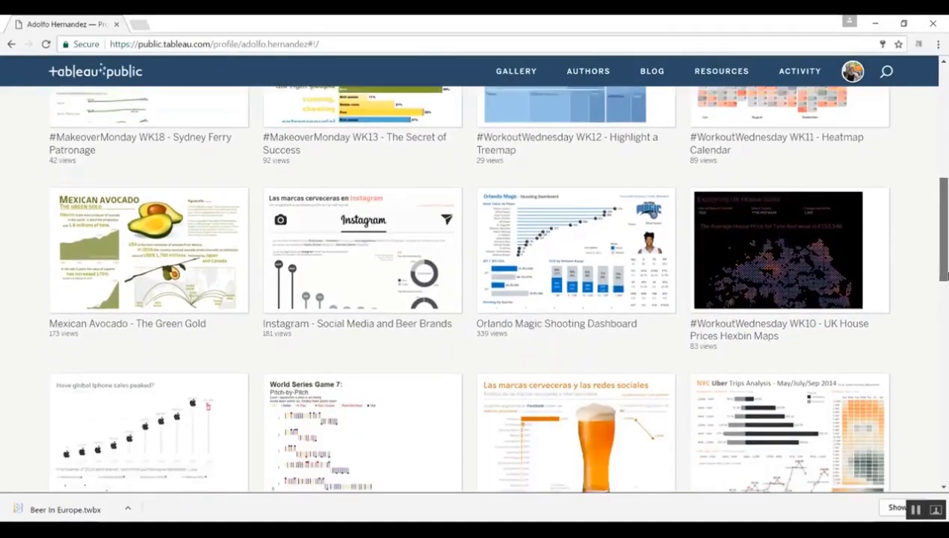
pyautogui.scroll(-6, 922, 194)
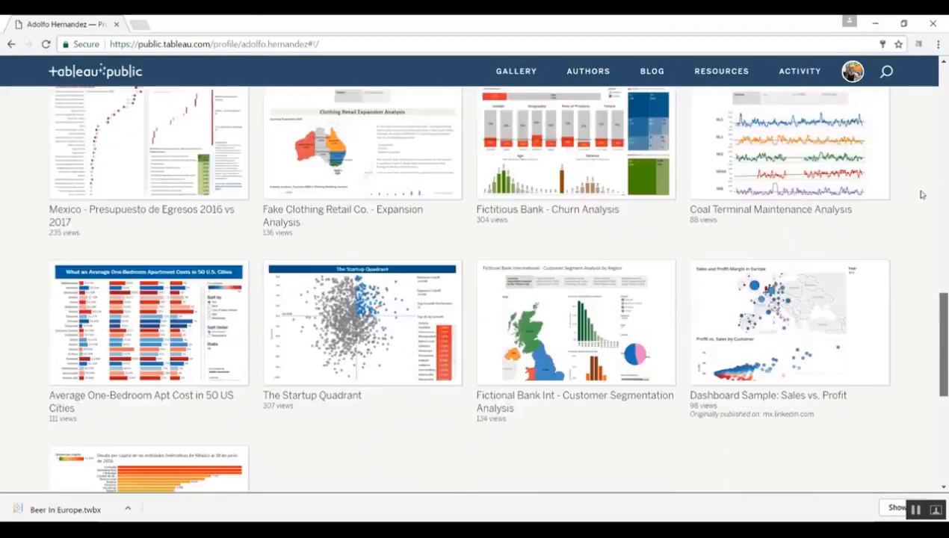
pyautogui.scroll(10, 922, 194)
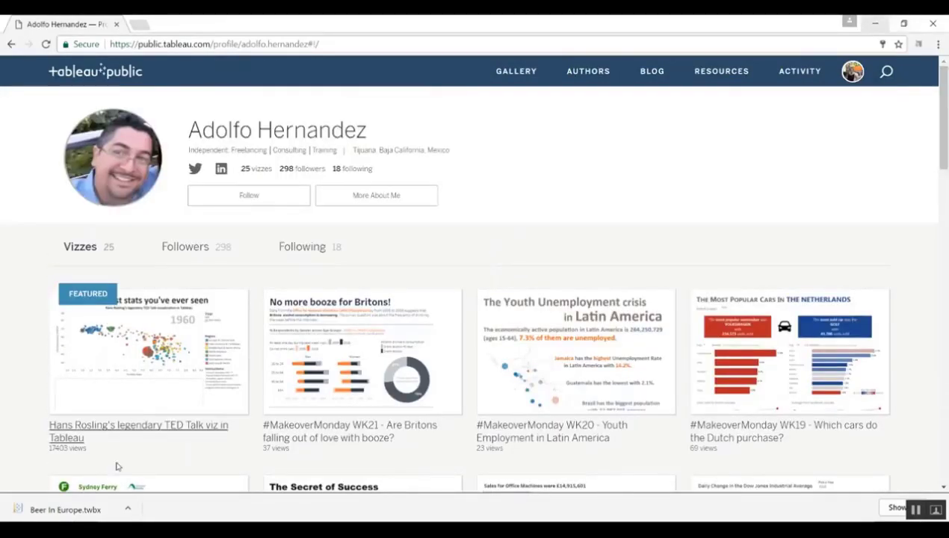
# - Open the downloaded Beer In Europe.twbx workbook in Tableau Public Desktop and scroll its dashboard
pyautogui.click(72, 510)
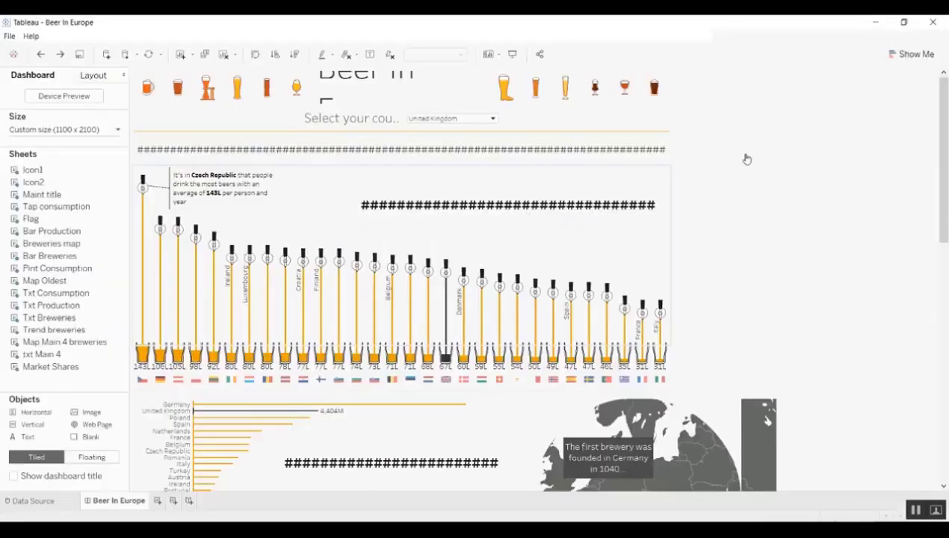
pyautogui.moveTo(945, 158); pyautogui.dragTo(945, 241)
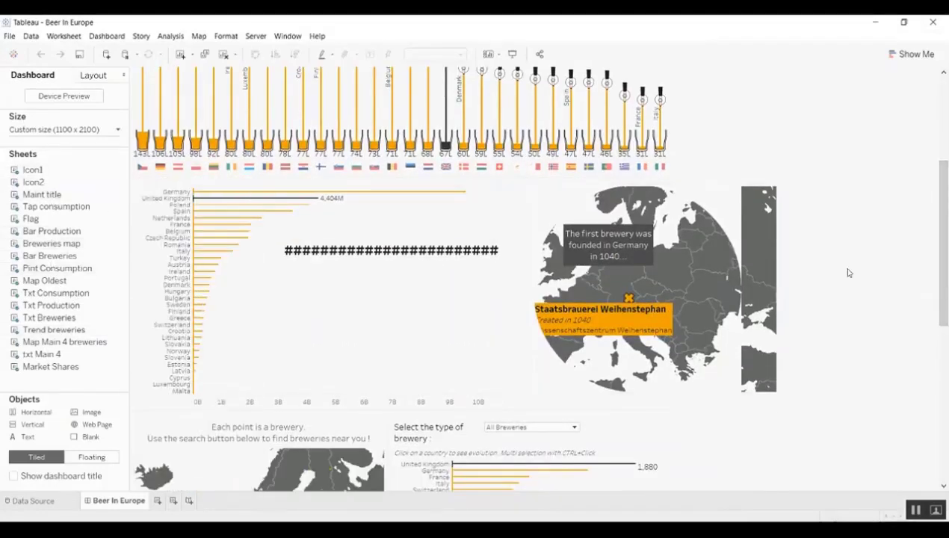
pyautogui.moveTo(944, 257); pyautogui.dragTo(946, 365)
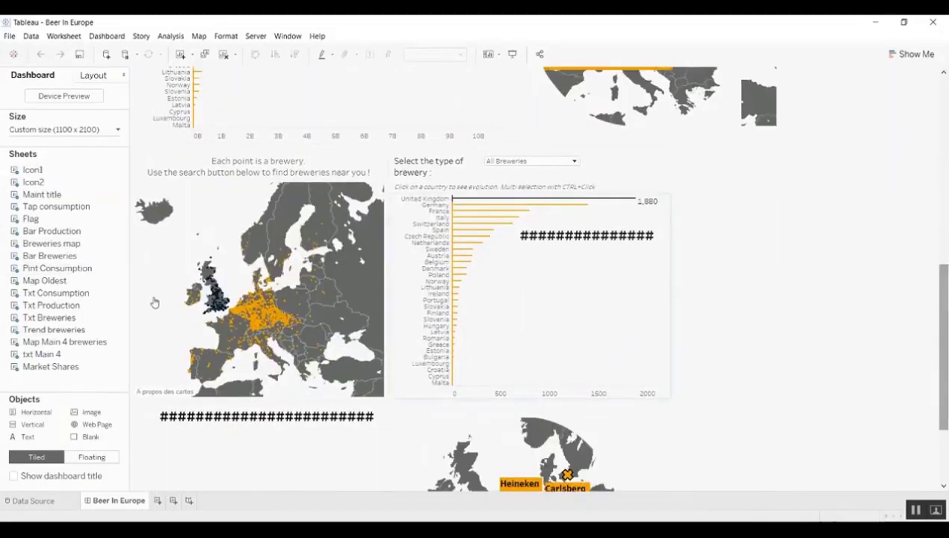
# - Go from the dashboard's breweries map to the Breweries worksheet, keeping the Circle mark type
pyautogui.click(210, 198)
pyautogui.click(361, 182)
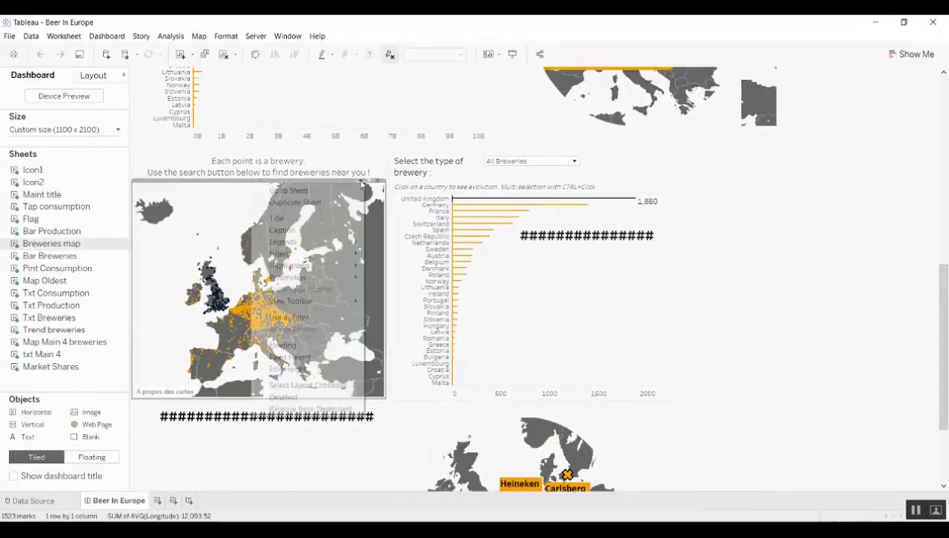
pyautogui.press('Escape')
pyautogui.doubleClick(324, 197)
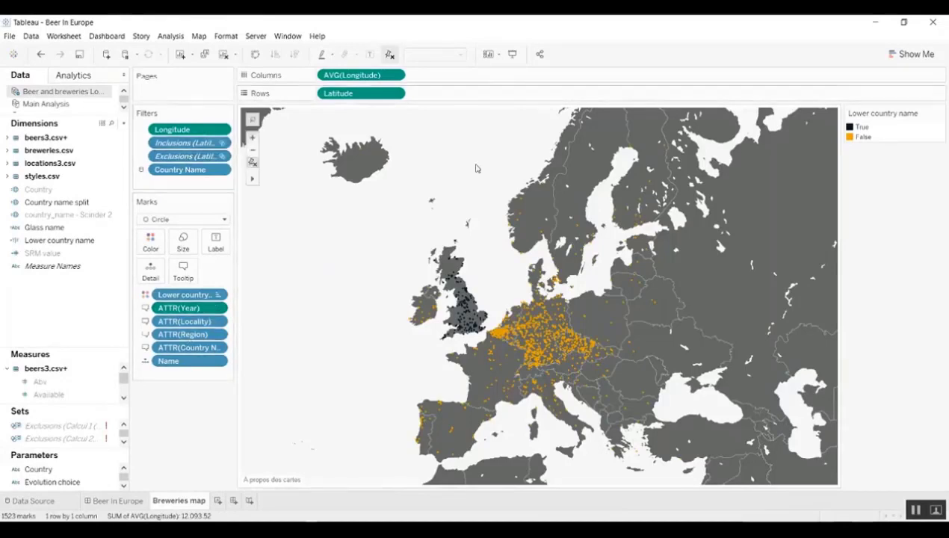
pyautogui.click(224, 220)
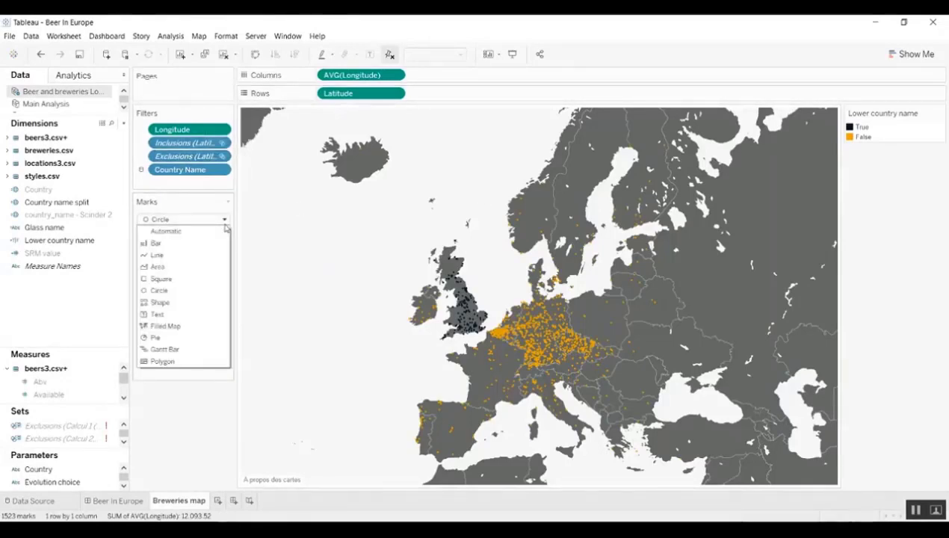
pyautogui.click(225, 223)
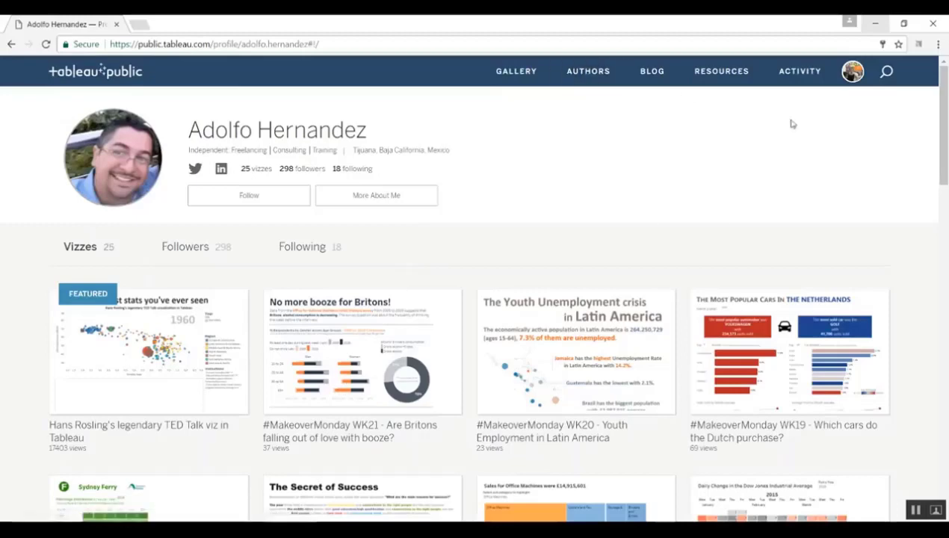
# - Glance at the Tableau Public blog, then move on to the Resources page's How-to Videos
pyautogui.click(648, 74)
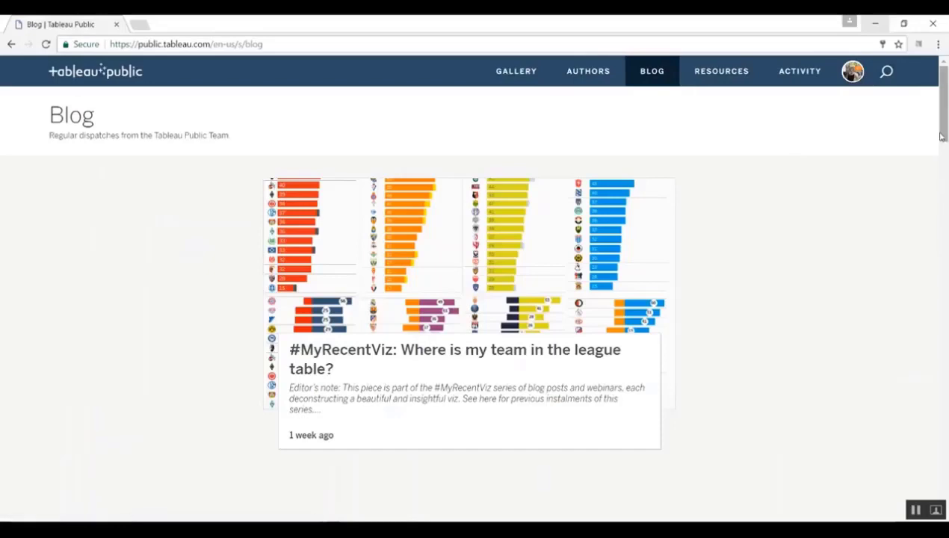
pyautogui.moveTo(942, 136)
pyautogui.mouseDown()
pyautogui.moveTo(947, 212)
pyautogui.moveTo(943, 139)
pyautogui.mouseUp()
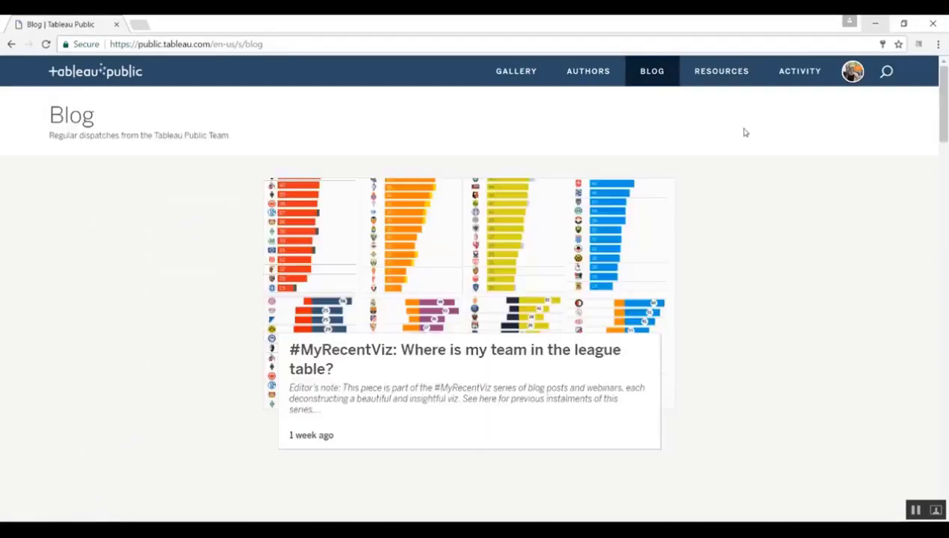
pyautogui.click(727, 74)
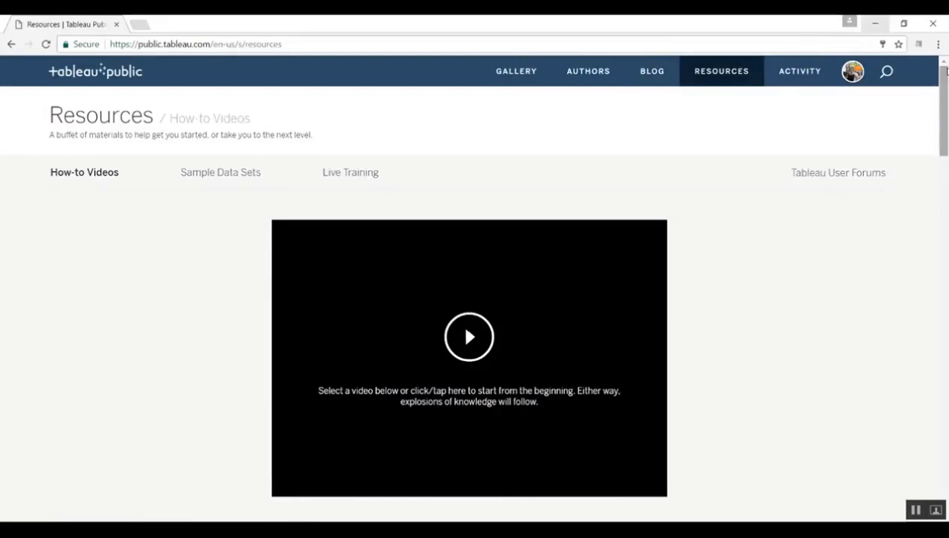
# - Scroll down through the How-to Videos list and back to the top
pyautogui.moveTo(944, 112); pyautogui.dragTo(947, 184)
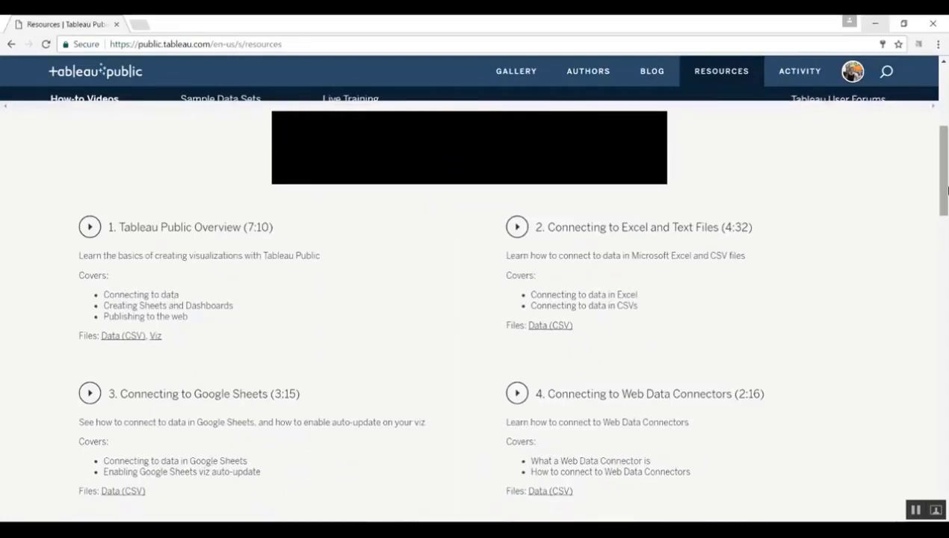
pyautogui.moveTo(945, 186); pyautogui.dragTo(944, 261)
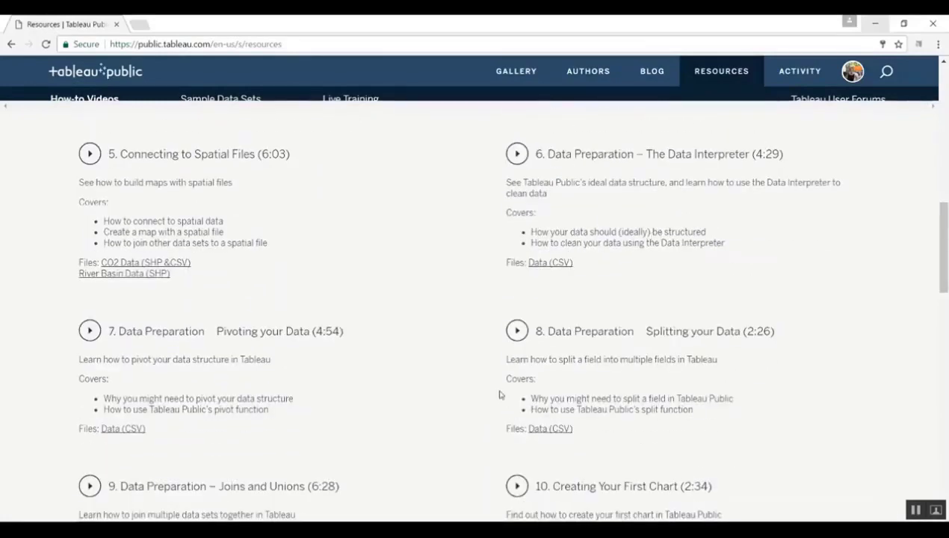
pyautogui.moveTo(946, 267); pyautogui.dragTo(947, 457)
pyautogui.moveTo(940, 240); pyautogui.dragTo(940, 118)
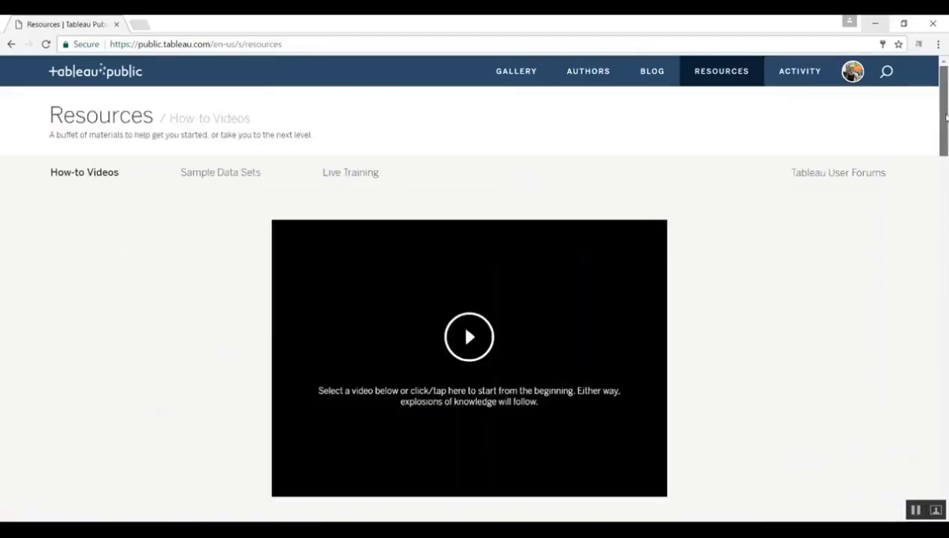
# - Show the Sample Data Sets section and browse its Science, Government and Lifestyle datasets
pyautogui.click(226, 180)
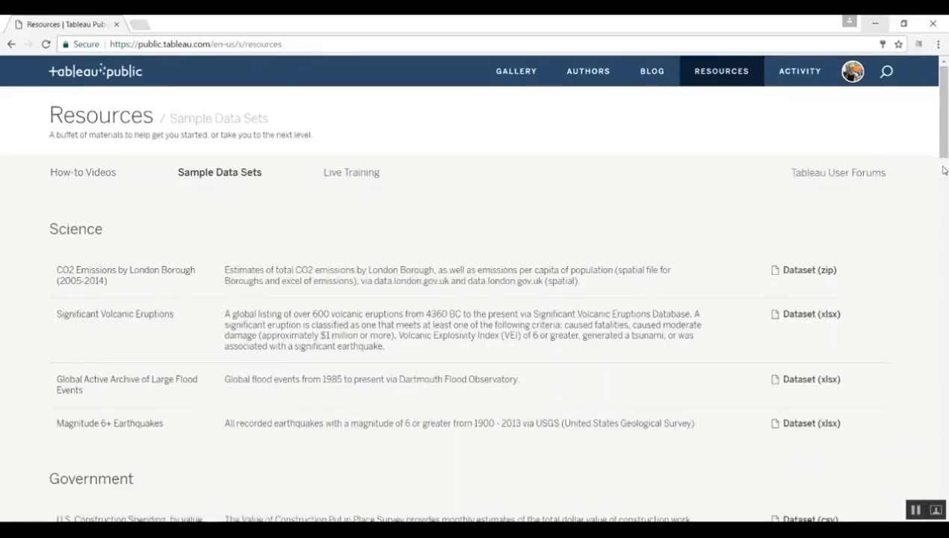
pyautogui.scroll(-4, 947, 247)
pyautogui.scroll(-4, 948, 248)
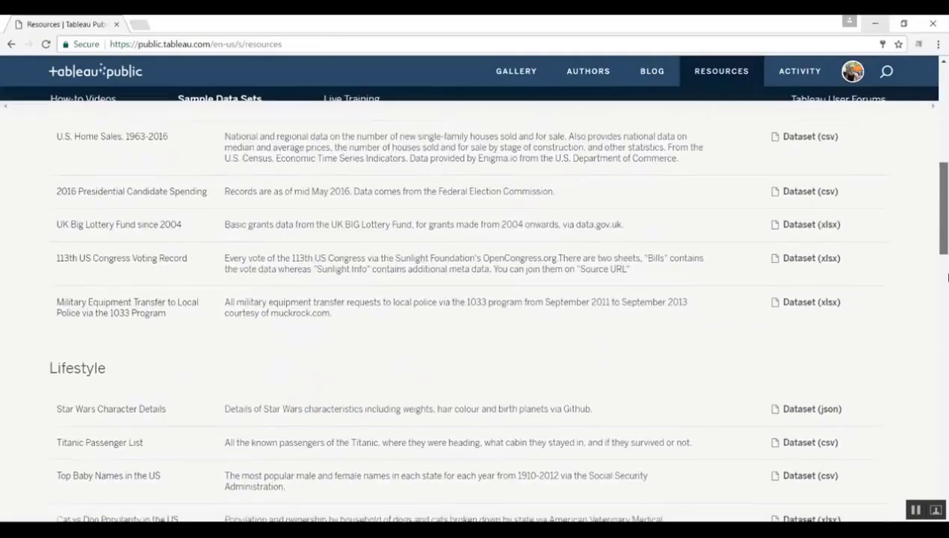
pyautogui.scroll(8, 927, 164)
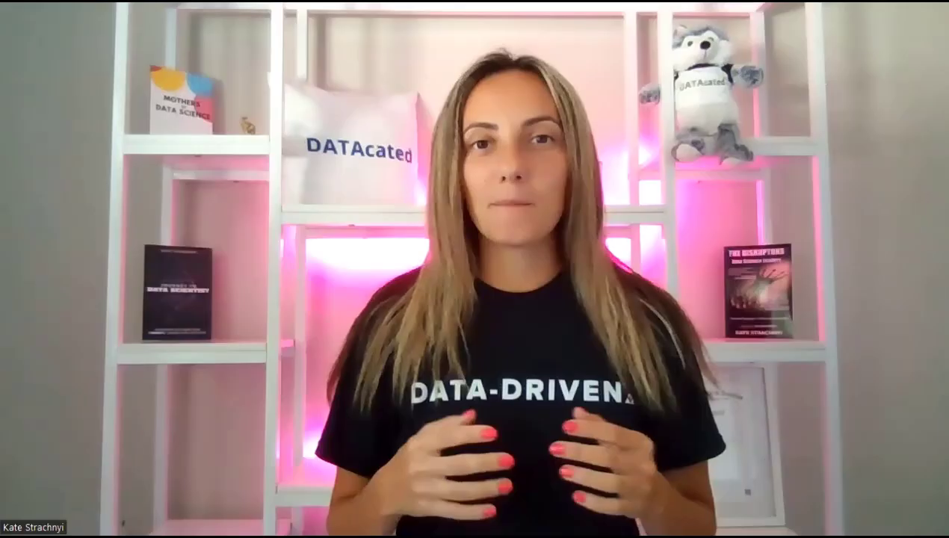